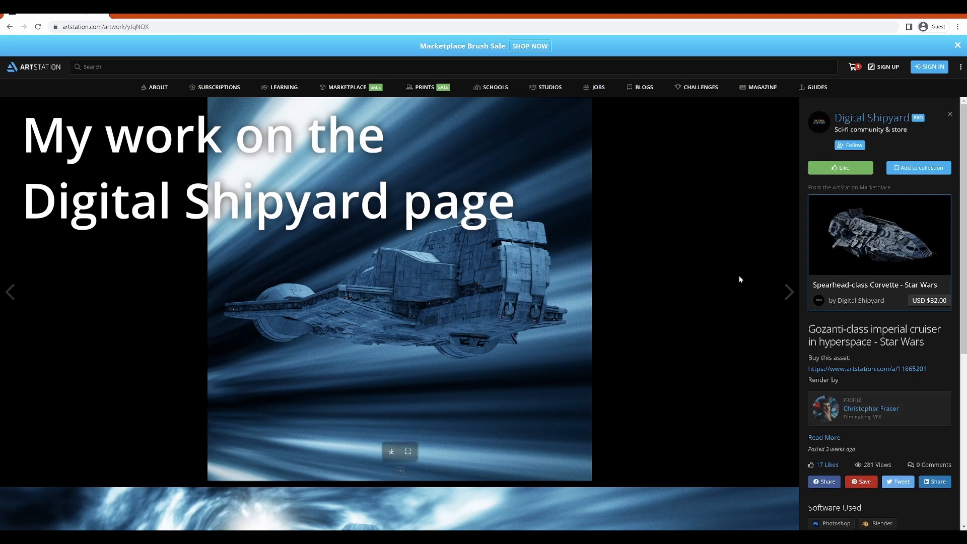
{"action": "scroll", "coordinate": [739, 276], "scroll_direction": "down", "scroll_amount": 5}
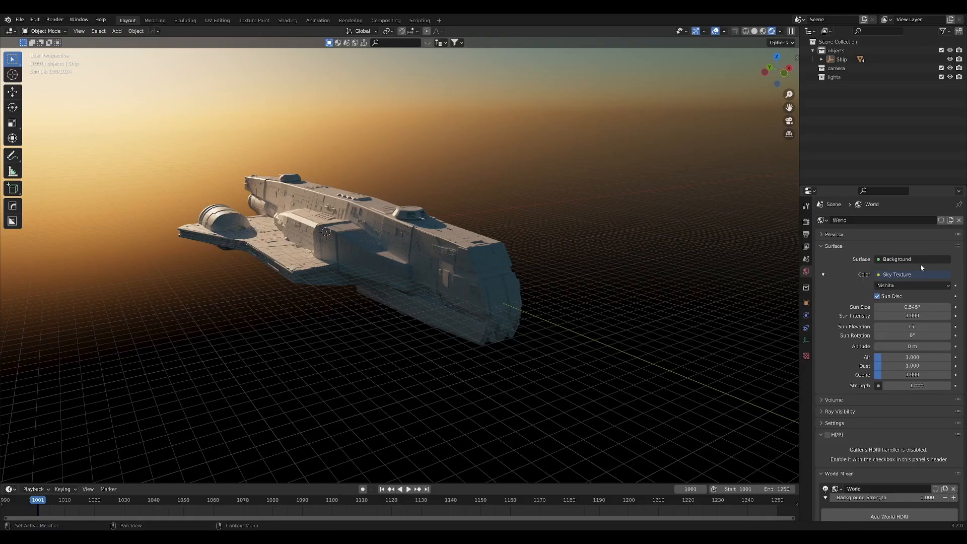
Remove the world's Background surface shader together with its sky texture
{"action": "left_click", "coordinate": [920, 260]}
{"action": "left_click", "coordinate": [914, 289]}
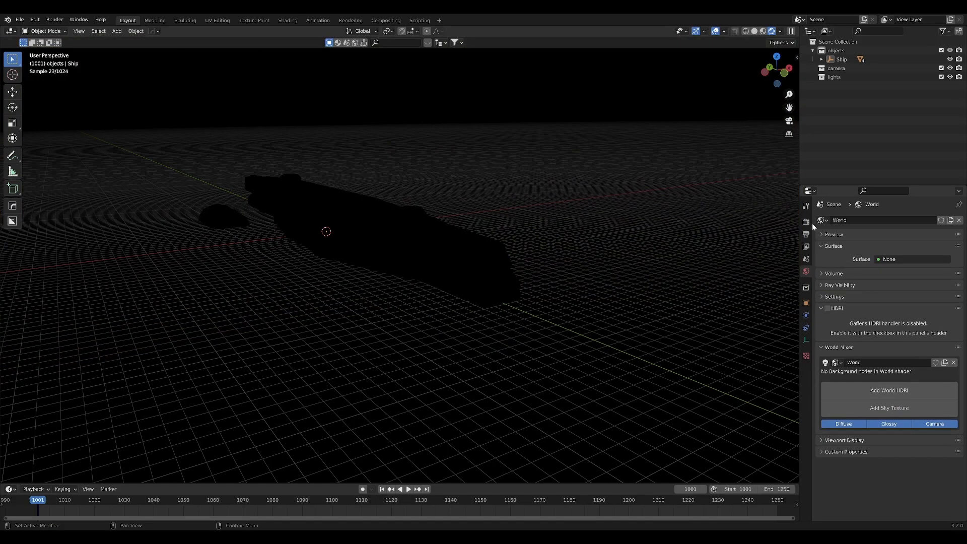
{"action": "left_click", "coordinate": [805, 221]}
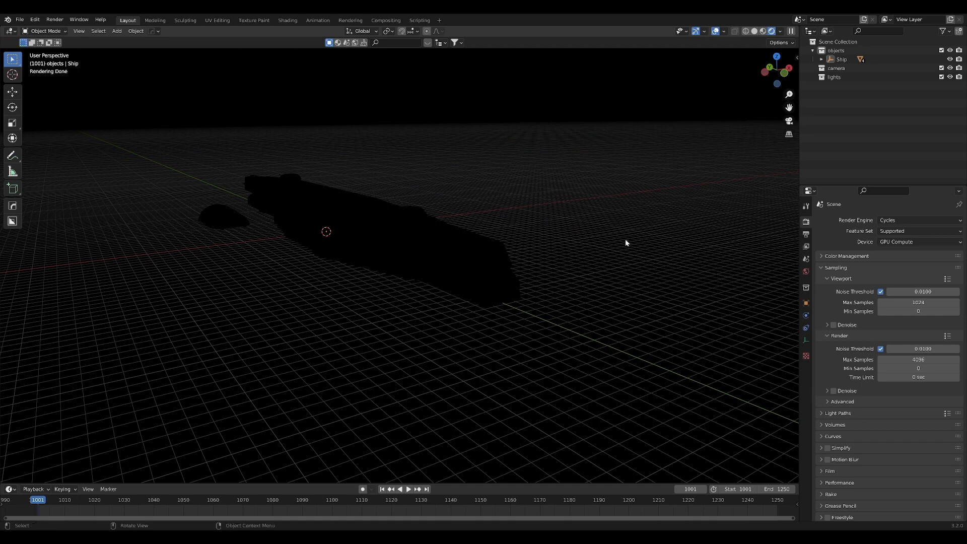
Add a Sun light to the lights collection
{"action": "left_click", "coordinate": [831, 78]}
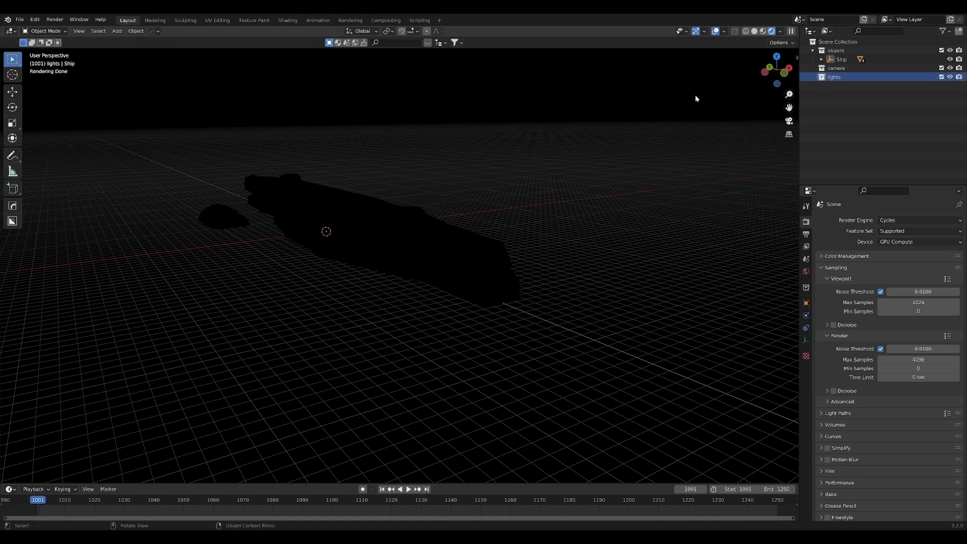
{"action": "key", "text": "shift+a"}
{"action": "mouse_move", "coordinate": [607, 215]}
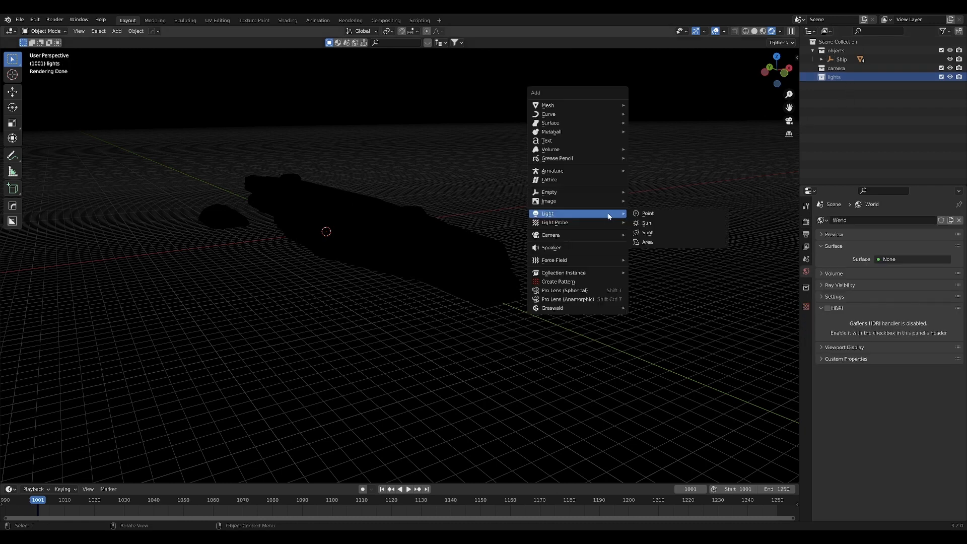
{"action": "left_click", "coordinate": [663, 225]}
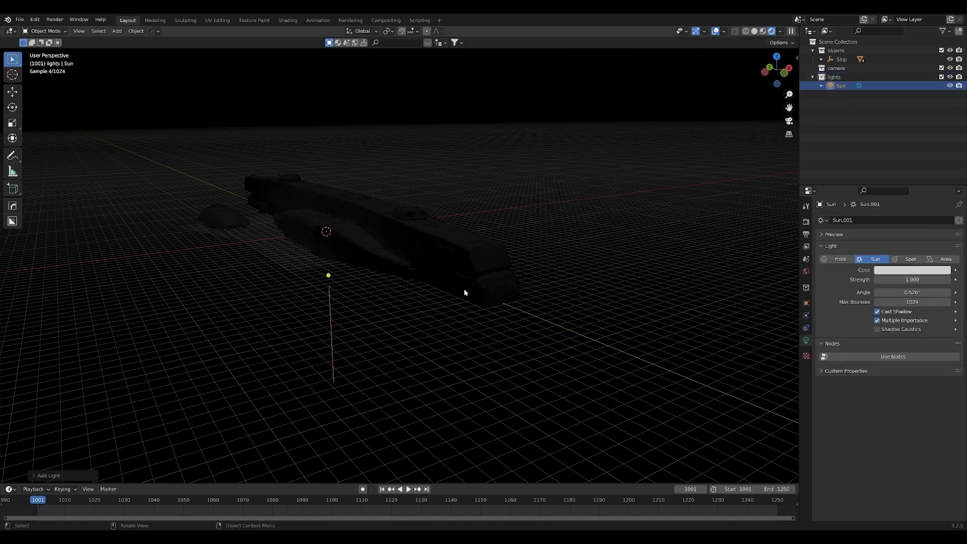
Move the sun light to the side of the ship and rotate it to shine toward the hull
{"action": "key", "text": "g"}
{"action": "left_click", "coordinate": [678, 247]}
{"action": "key", "text": "r"}
{"action": "left_click", "coordinate": [650, 294]}
Set the sun's strength to 175 and move the light farther away from the ship
{"action": "left_click", "coordinate": [912, 279]}
{"action": "type", "text": "1"}
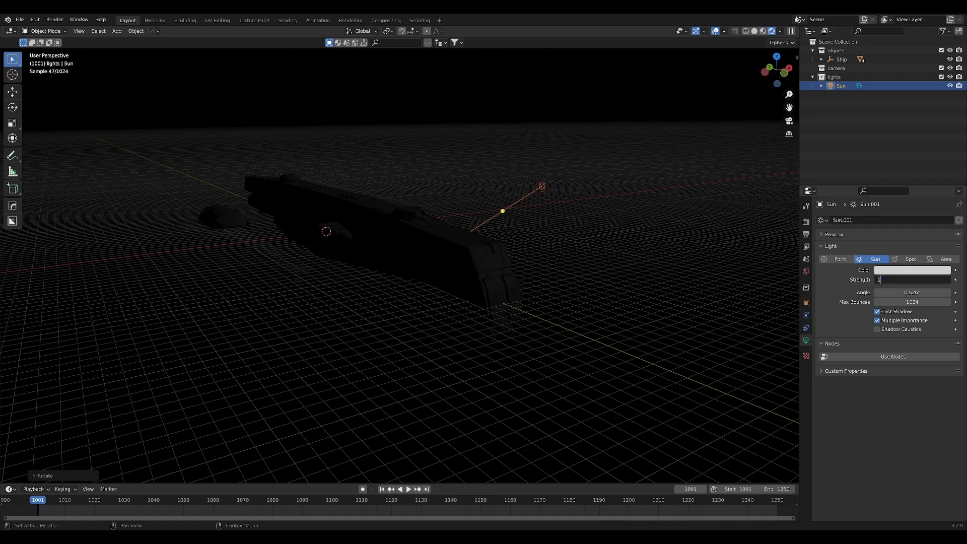
{"action": "type", "text": "75"}
{"action": "key", "text": "Return"}
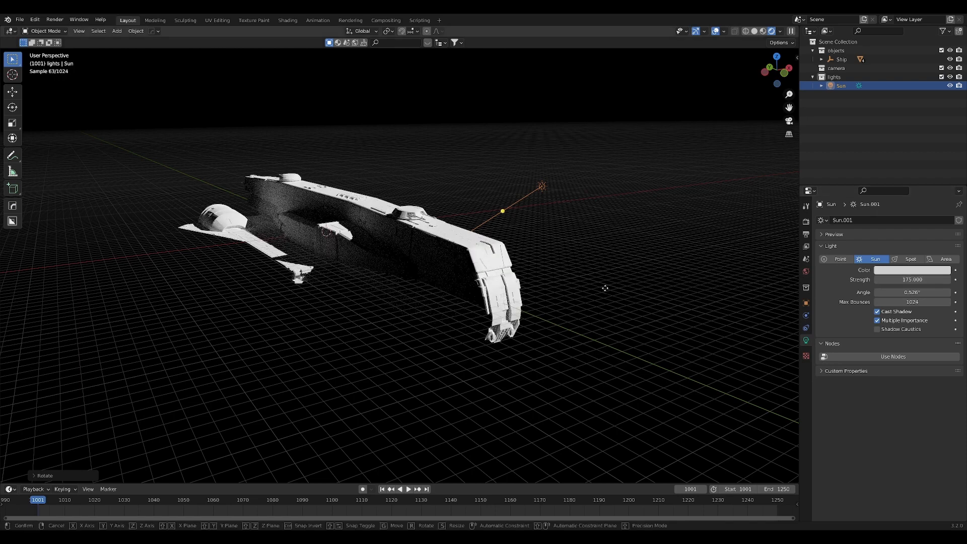
{"action": "key", "text": "g"}
{"action": "left_click", "coordinate": [685, 293]}
Check the Color Management settings and hide the viewport overlays
{"action": "left_click", "coordinate": [806, 222]}
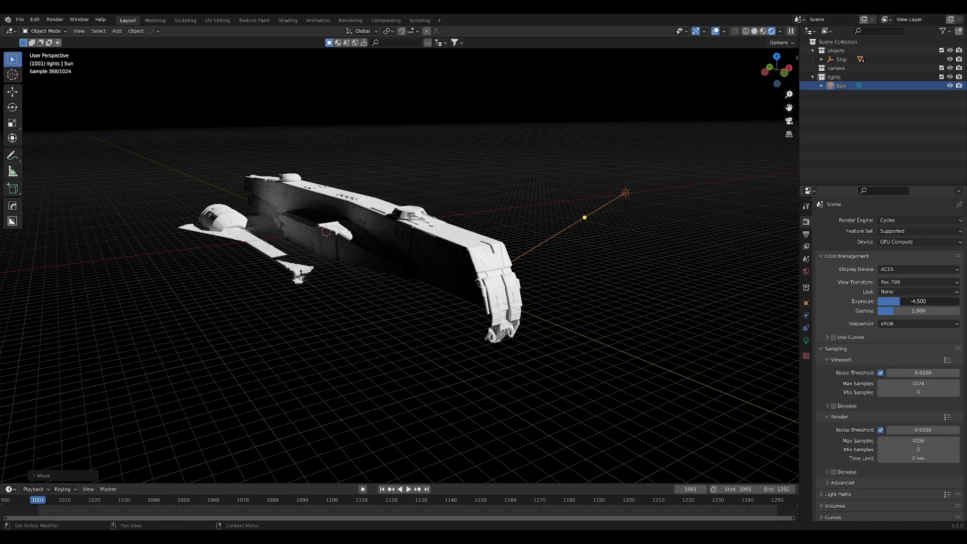
{"action": "left_click", "coordinate": [805, 340]}
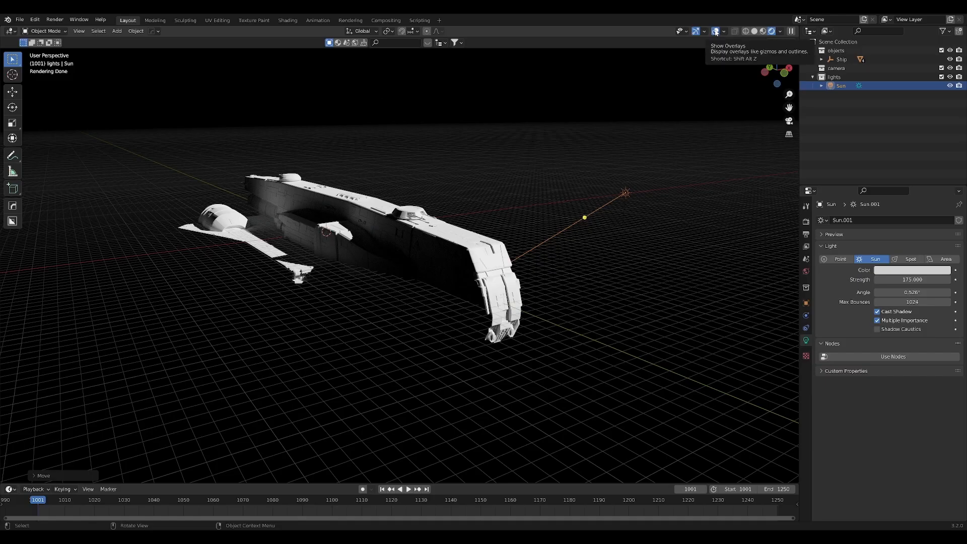
{"action": "left_click", "coordinate": [716, 32]}
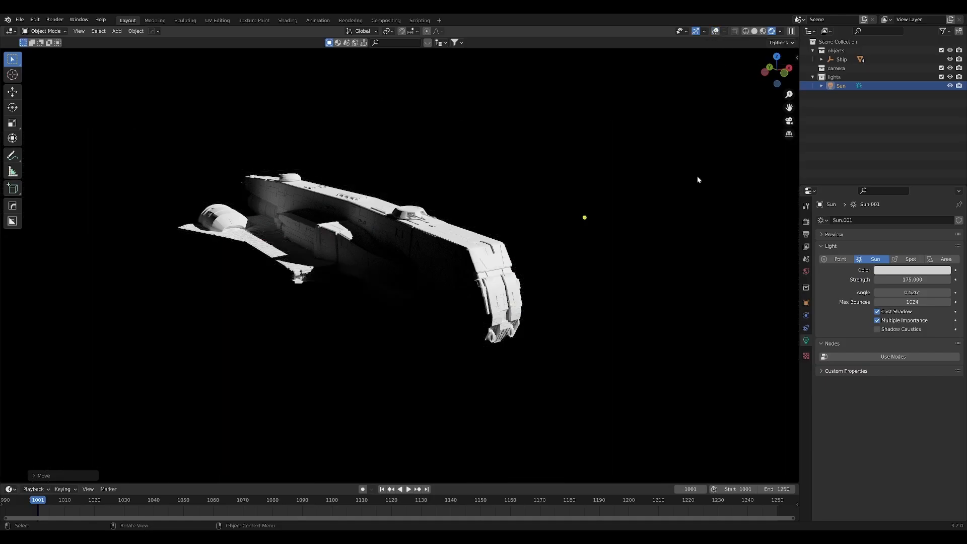
{"action": "middle_click_drag", "start_coordinate": [624, 247], "coordinate": [506, 163]}
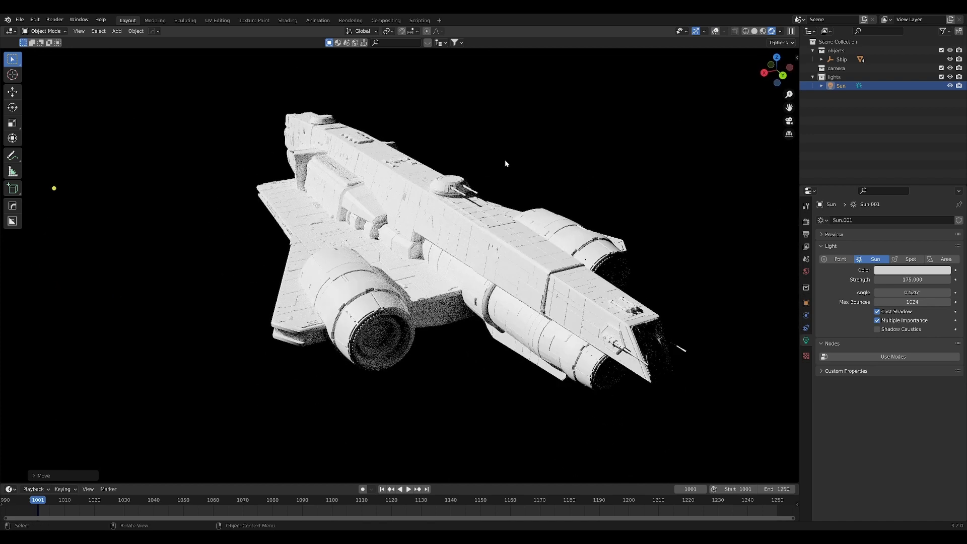
Select the ship hull, split the 3D viewport vertically and make the new area a Shader Editor
{"action": "left_click", "coordinate": [456, 237]}
{"action": "left_click_drag", "start_coordinate": [1, 26], "coordinate": [367, 24]}
{"action": "left_click", "coordinate": [11, 31]}
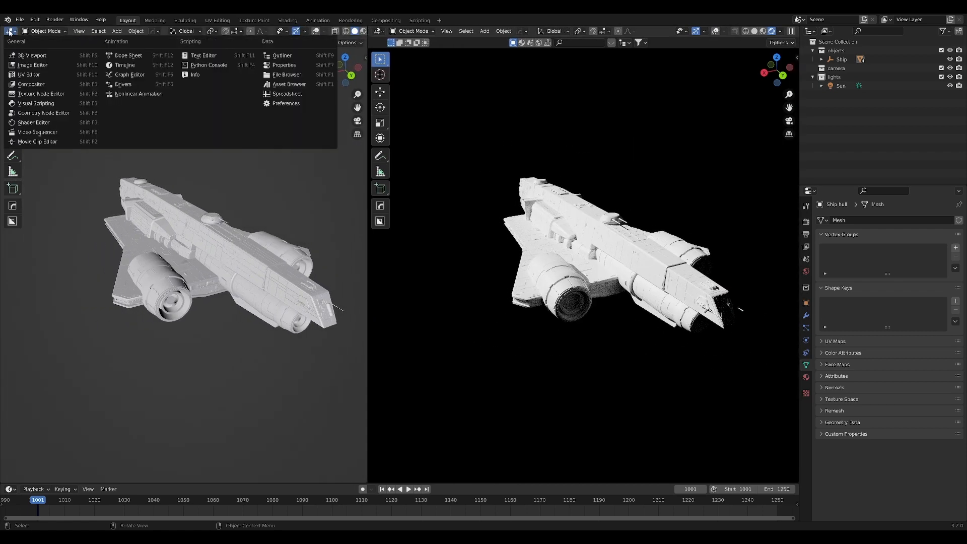
{"action": "left_click", "coordinate": [30, 115]}
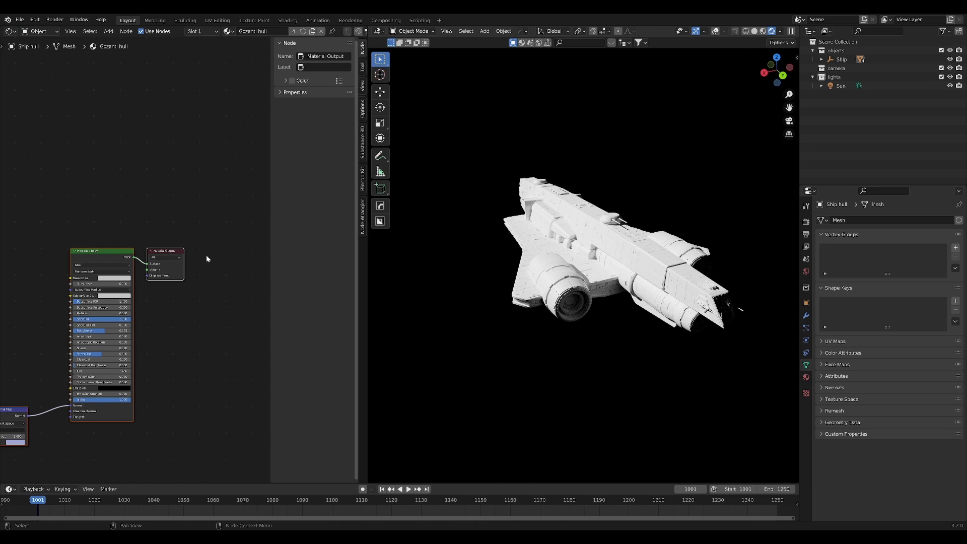
Hide the Shader Editor's sidebar and show the hull's material properties
{"action": "middle_click_drag", "start_coordinate": [207, 259], "coordinate": [294, 163]}
{"action": "key", "text": "n"}
{"action": "key", "text": "n"}
{"action": "key", "text": "n"}
{"action": "key", "text": "n"}
{"action": "key", "text": "n"}
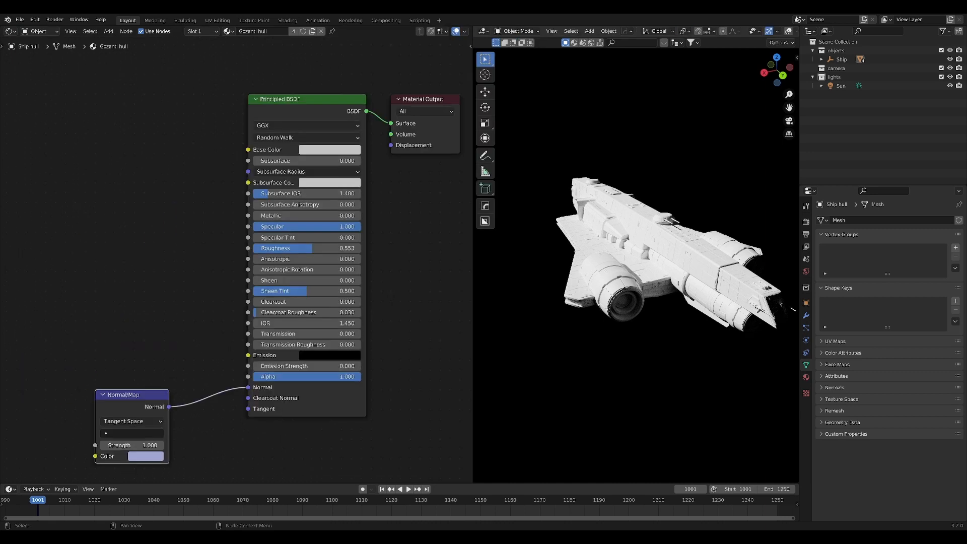
{"action": "left_click", "coordinate": [806, 378]}
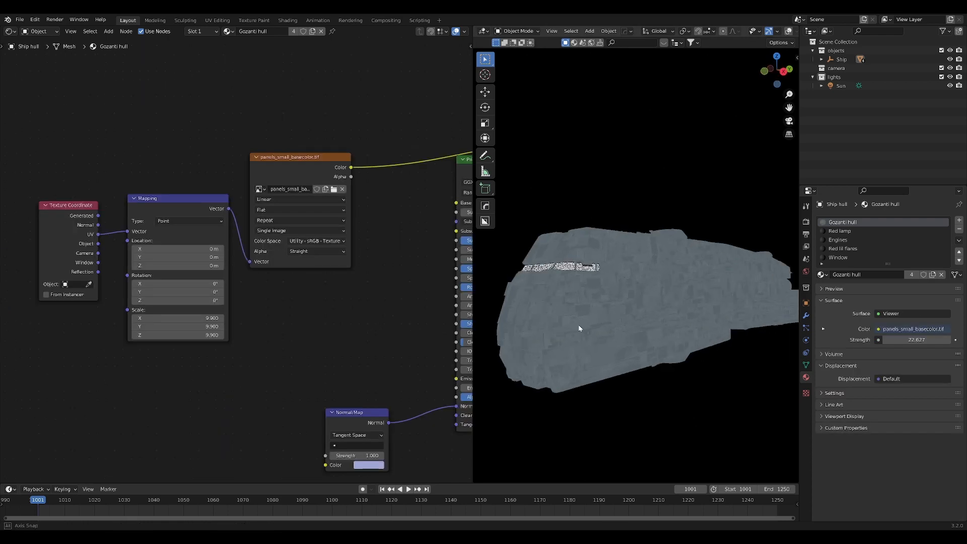
Feed Object coordinates into the Mapping node and set the panels_small_basecolor.tif texture's projection to Box
{"action": "middle_click_drag", "start_coordinate": [579, 328], "coordinate": [523, 251]}
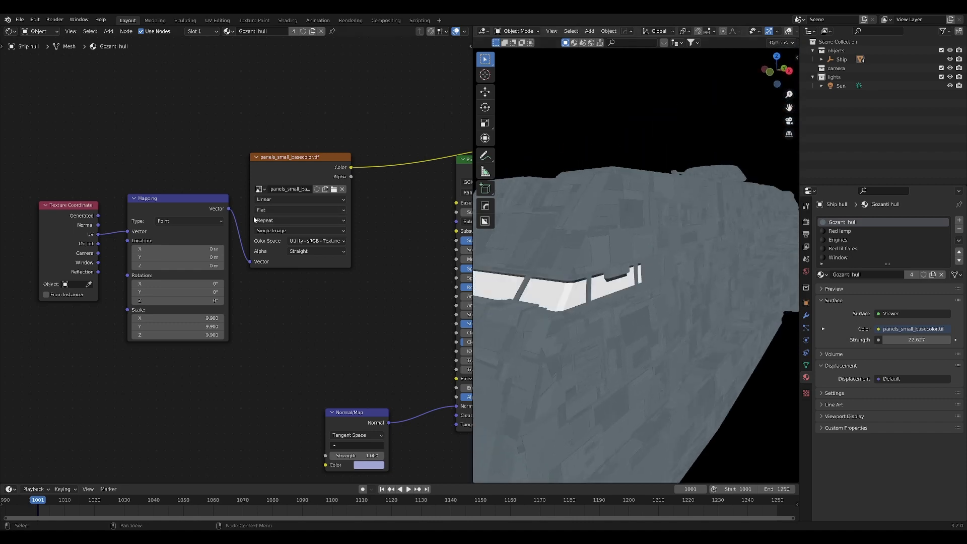
{"action": "left_click_drag", "start_coordinate": [99, 244], "coordinate": [134, 232]}
{"action": "left_click", "coordinate": [301, 210]}
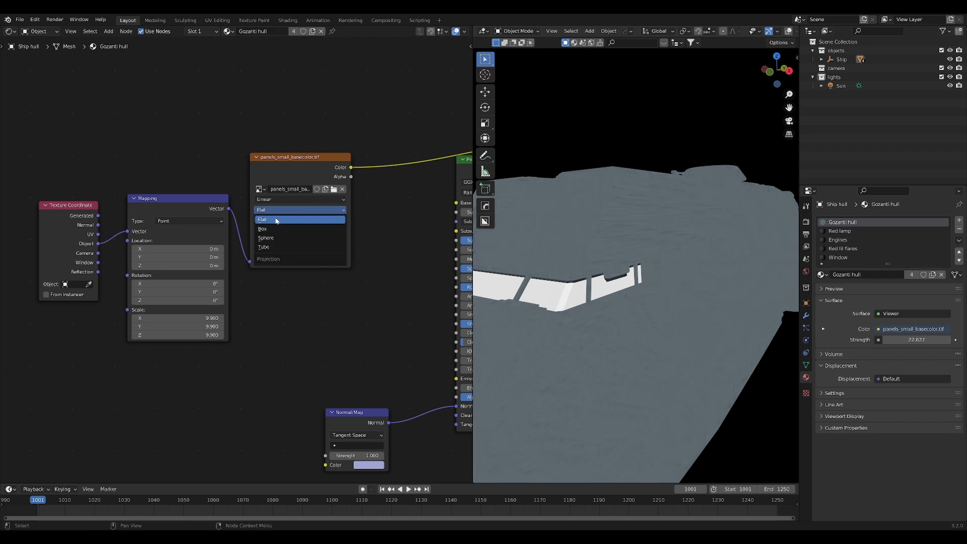
{"action": "left_click", "coordinate": [280, 230]}
Try Mapping scales of 1 and 0.5 on all three axes for the panel texture
{"action": "left_click_drag", "start_coordinate": [212, 318], "coordinate": [179, 335]}
{"action": "type", "text": "1"}
{"action": "key", "text": "Return"}
{"action": "type", "text": ".5"}
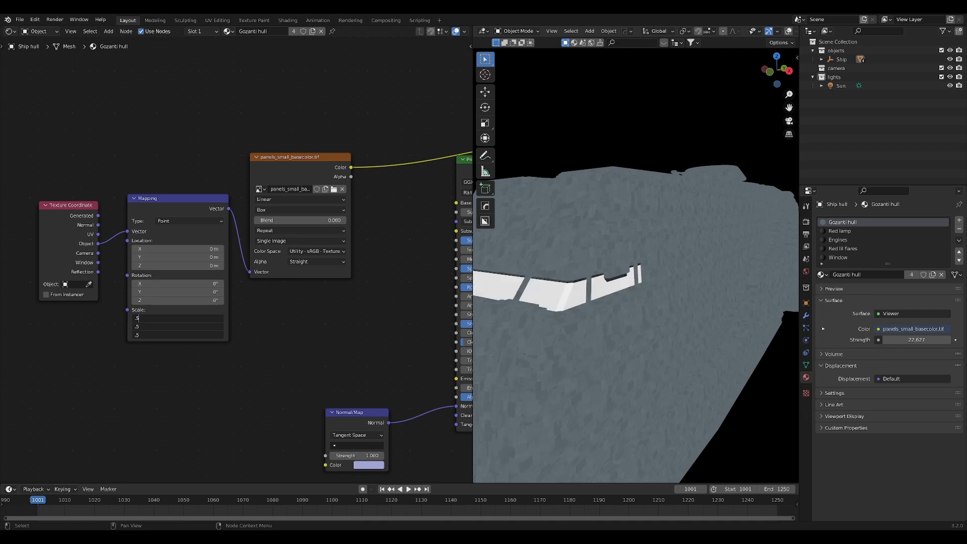
{"action": "key", "text": "Return"}
{"action": "middle_click_drag", "start_coordinate": [627, 326], "coordinate": [531, 323]}
{"action": "middle_click_drag", "start_coordinate": [677, 319], "coordinate": [574, 320]}
Set the Mapping node's scale to 0.25 on all three axes
{"action": "left_click_drag", "start_coordinate": [176, 318], "coordinate": [176, 335]}
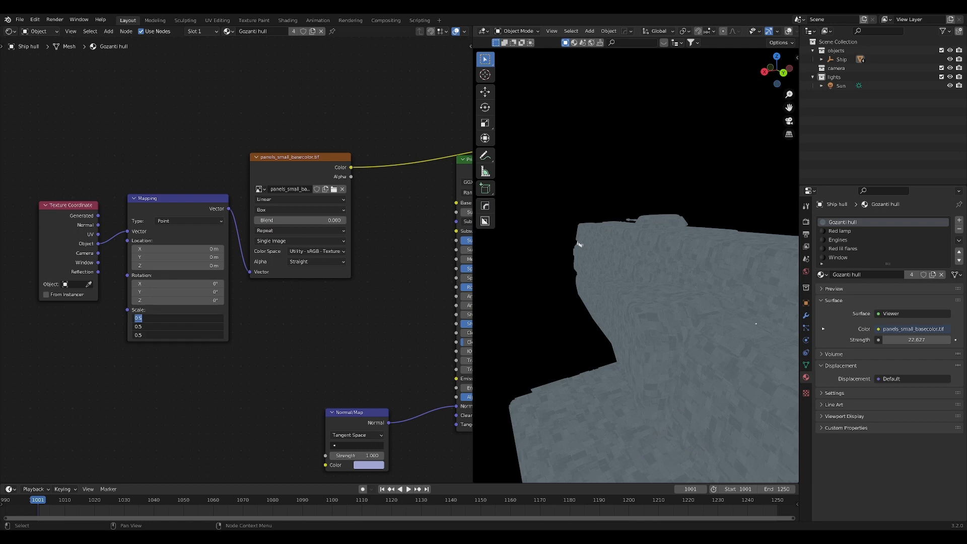
{"action": "type", "text": ".25"}
{"action": "key", "text": "Return"}
{"action": "scroll", "coordinate": [582, 341], "scroll_direction": "up", "scroll_amount": 4}
{"action": "middle_click_drag", "start_coordinate": [582, 341], "coordinate": [625, 298], "text": "shift"}
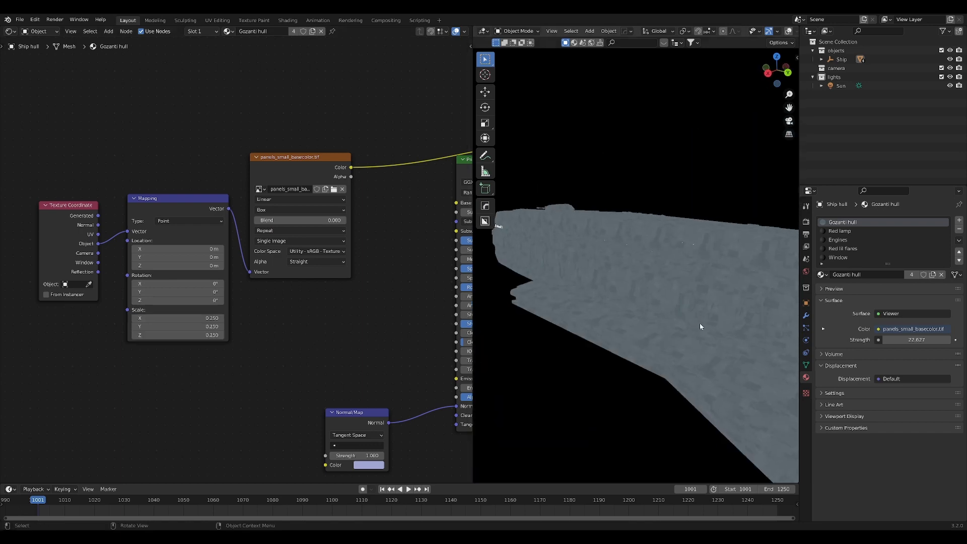
Set the Mapping node's scale to 0.15 on all three axes
{"action": "left_click_drag", "start_coordinate": [180, 318], "coordinate": [180, 335]}
{"action": "type", "text": ".15"}
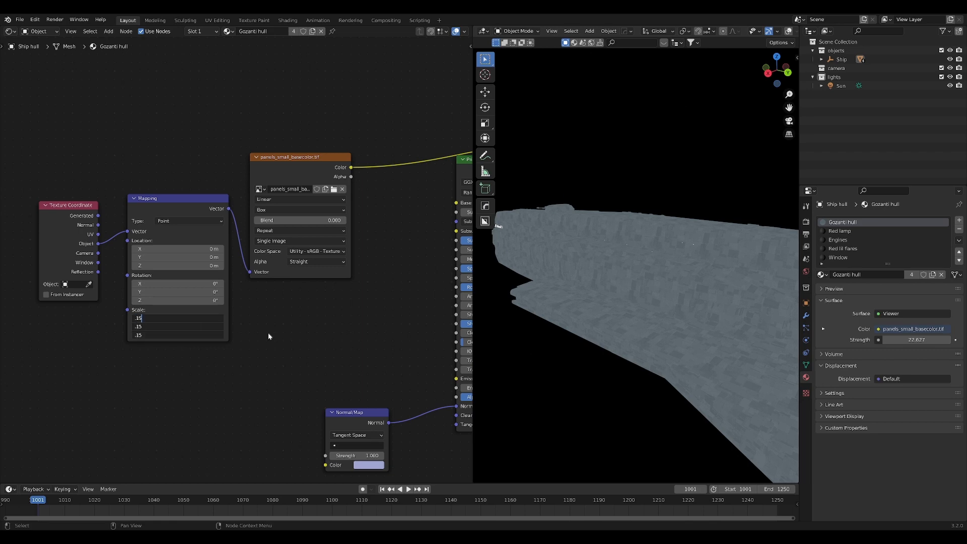
{"action": "key", "text": "Return"}
{"action": "middle_click_drag", "start_coordinate": [605, 284], "coordinate": [524, 303]}
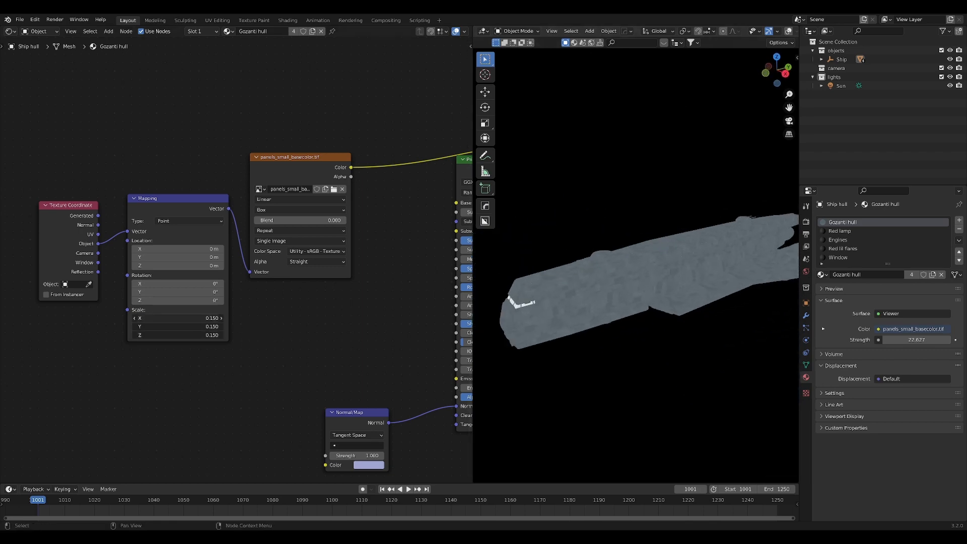
Try a Mapping scale of 0.05 and return the scale to 0.15 on all three axes
{"action": "left_click_drag", "start_coordinate": [180, 318], "coordinate": [179, 335]}
{"action": "type", "text": ".05"}
{"action": "key", "text": "Return"}
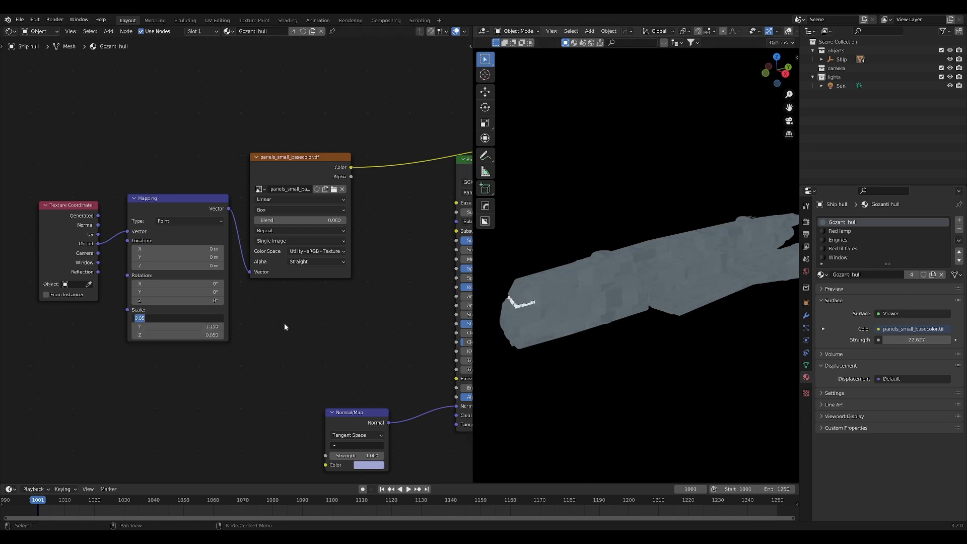
{"action": "left_click_drag", "start_coordinate": [179, 318], "coordinate": [180, 335]}
{"action": "type", "text": ".15"}
{"action": "key", "text": "Return"}
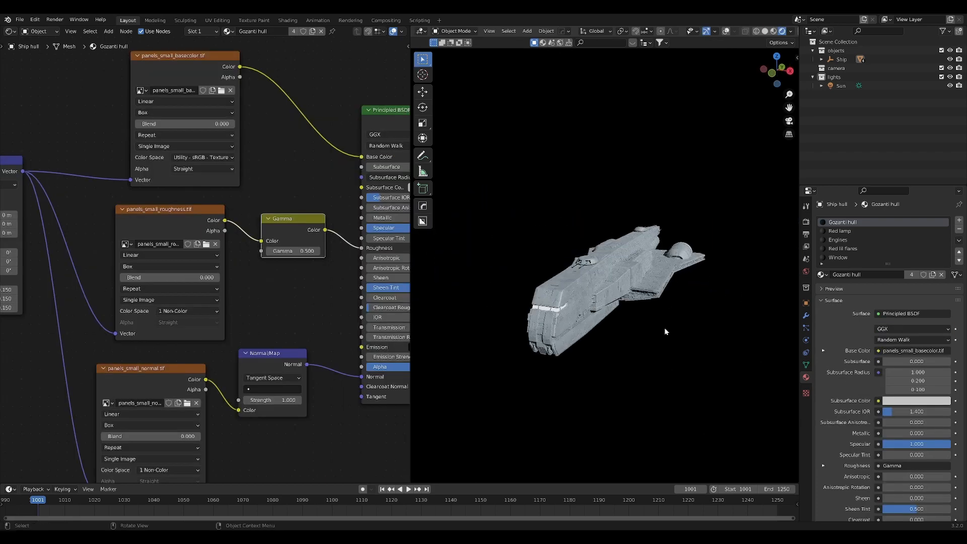
Select the sun light and rotate it around the global Z axis to light the ship's hull from another side
{"action": "middle_click_drag", "start_coordinate": [715, 309], "coordinate": [743, 275]}
{"action": "scroll", "coordinate": [613, 278], "scroll_direction": "up", "scroll_amount": 6}
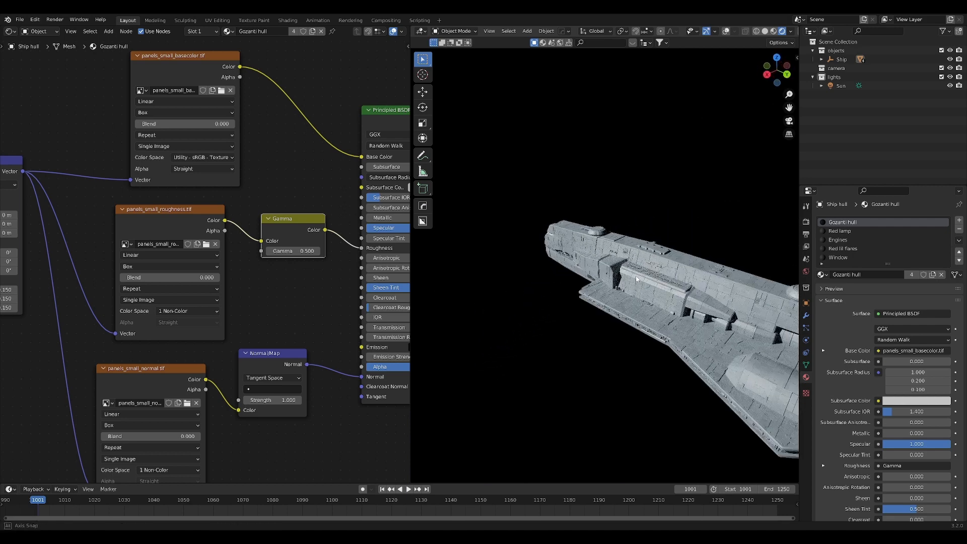
{"action": "middle_click_drag", "start_coordinate": [524, 293], "coordinate": [619, 287]}
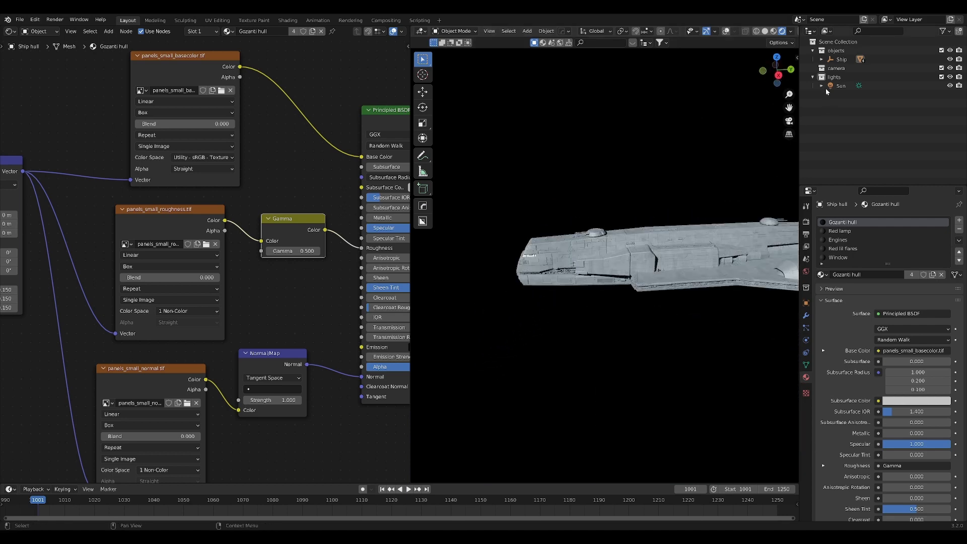
{"action": "left_click", "coordinate": [834, 78]}
{"action": "left_click", "coordinate": [834, 87]}
{"action": "middle_click_drag", "start_coordinate": [652, 245], "coordinate": [678, 233]}
{"action": "scroll", "coordinate": [677, 236], "scroll_direction": "down", "scroll_amount": 3}
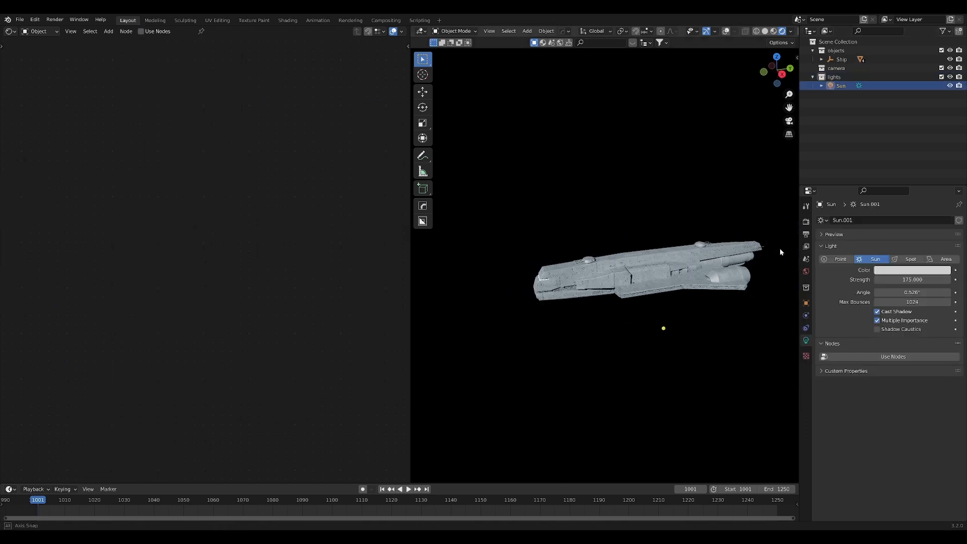
{"action": "key", "text": "r"}
{"action": "key", "text": "z"}
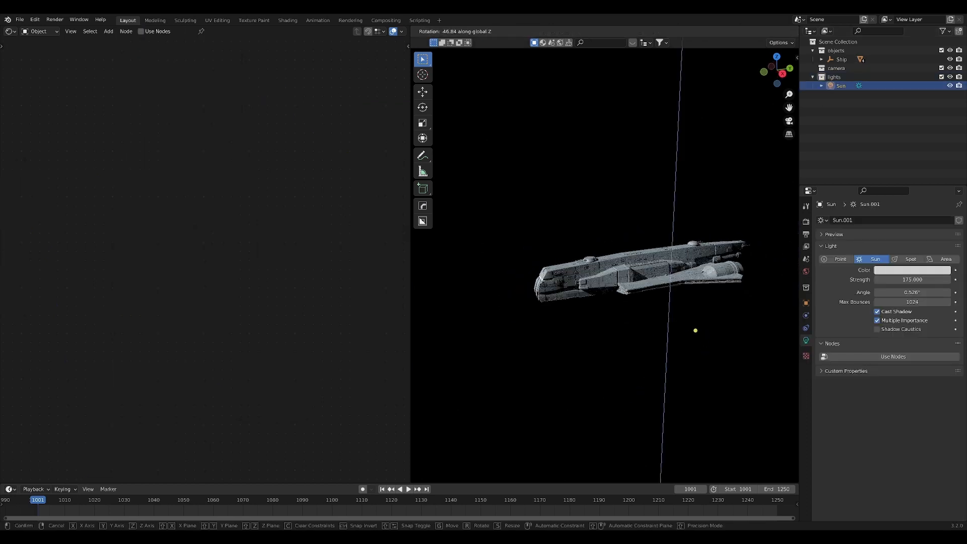
{"action": "left_click", "coordinate": [626, 313]}
Look over the relit ship from the front and hide the 3D viewport's toolbar
{"action": "middle_click_drag", "start_coordinate": [621, 303], "coordinate": [658, 283]}
{"action": "scroll", "coordinate": [624, 302], "scroll_direction": "up", "scroll_amount": 3}
{"action": "middle_click_drag", "start_coordinate": [594, 318], "coordinate": [588, 325]}
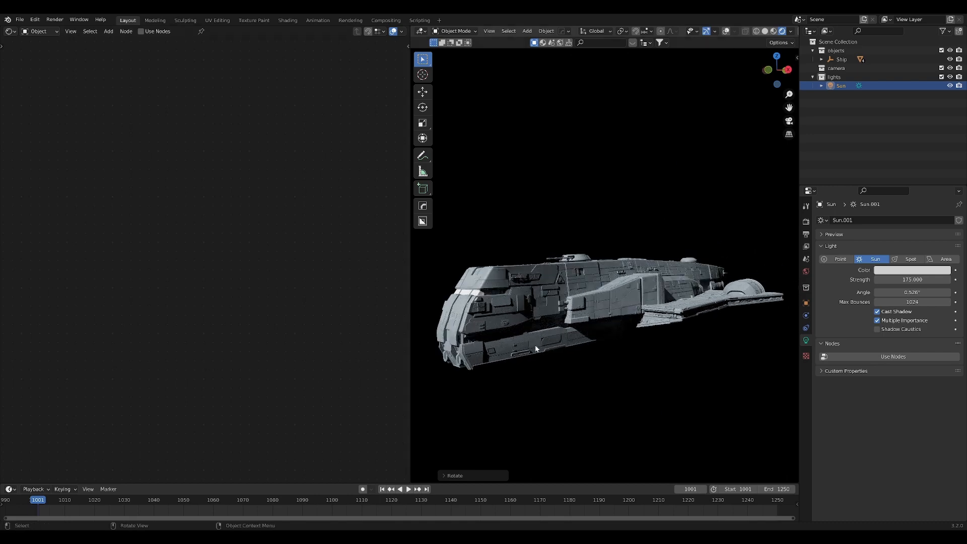
{"action": "middle_click_drag", "start_coordinate": [540, 346], "coordinate": [544, 327]}
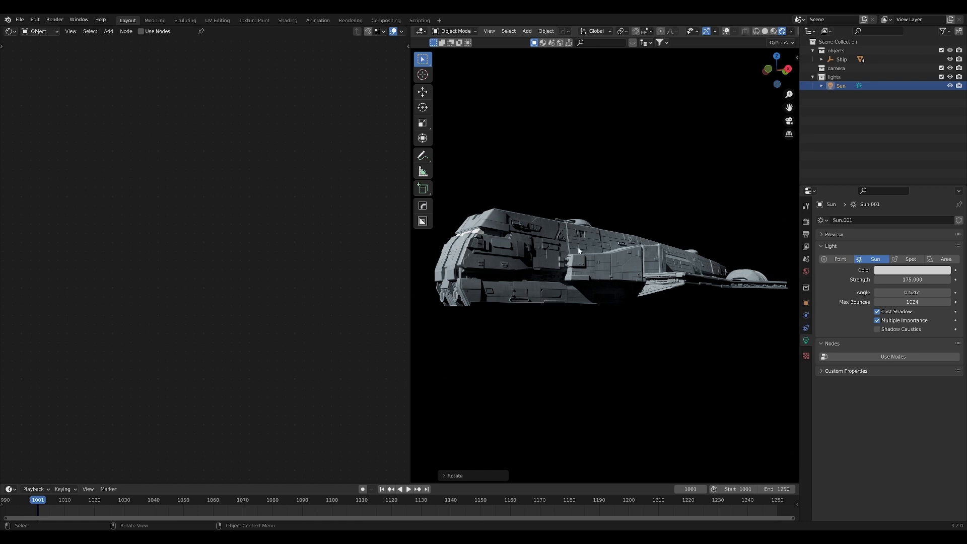
{"action": "key", "text": "t"}
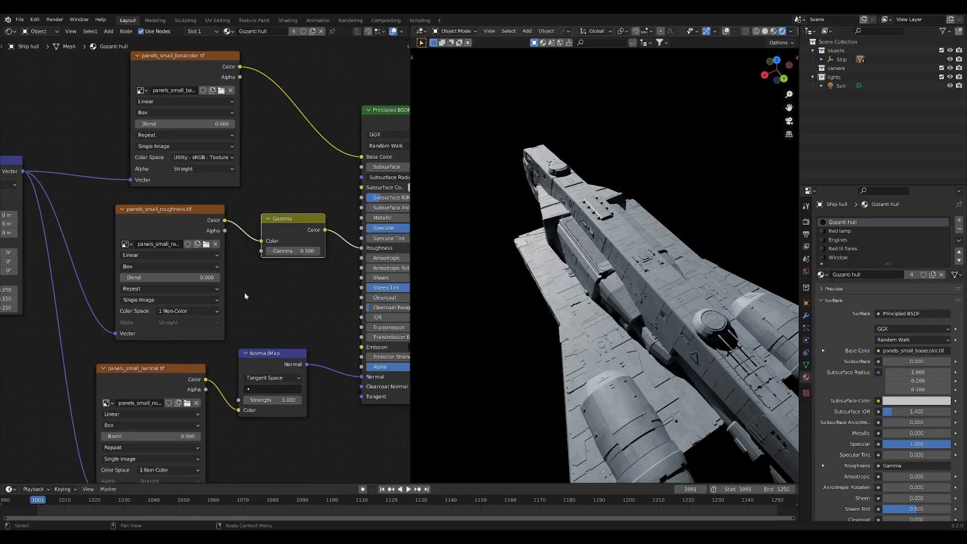
Delete all texture, mapping, gamma and normal map nodes from the Gozanti hull material, keeping the Principled BSDF and Material Output
{"action": "scroll", "coordinate": [13, 153], "scroll_direction": "down", "scroll_amount": 4}
{"action": "left_click_drag", "start_coordinate": [13, 154], "coordinate": [284, 393]}
{"action": "key", "text": "x"}
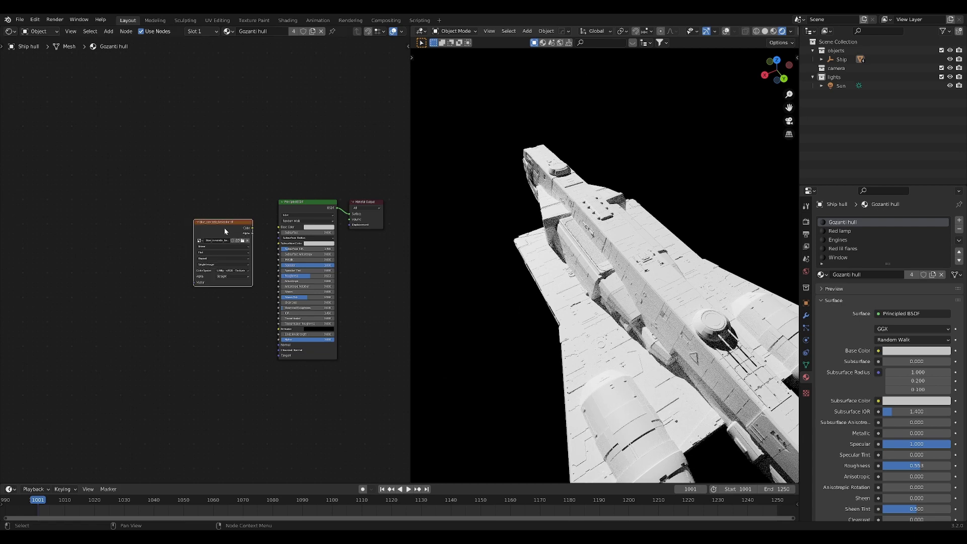
Give the blue_concrete_basecolor texture object-coordinate mapping and Box projection, preview it, and set the Mapping scale to 0.1 on all axes
{"action": "middle_click_drag", "start_coordinate": [245, 222], "coordinate": [197, 259]}
{"action": "scroll", "coordinate": [196, 259], "scroll_direction": "up", "scroll_amount": 1}
{"action": "scroll", "coordinate": [196, 261], "scroll_direction": "up", "scroll_amount": 1}
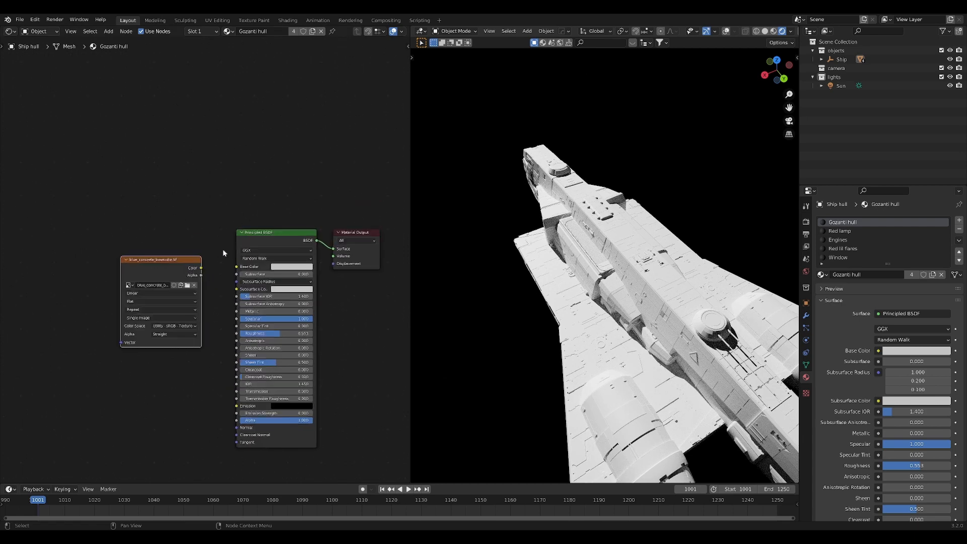
{"action": "scroll", "coordinate": [219, 253], "scroll_direction": "up", "scroll_amount": 2}
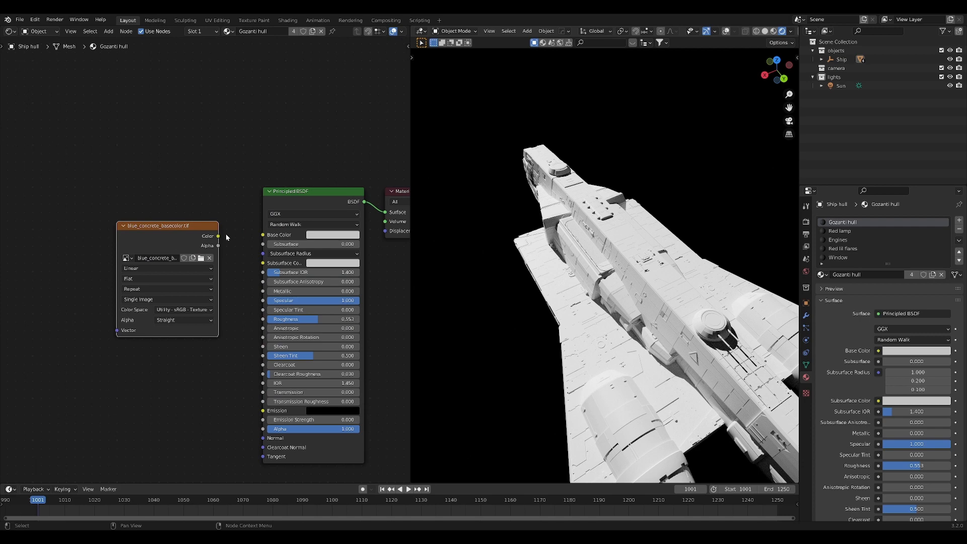
{"action": "left_click_drag", "start_coordinate": [213, 231], "coordinate": [198, 232]}
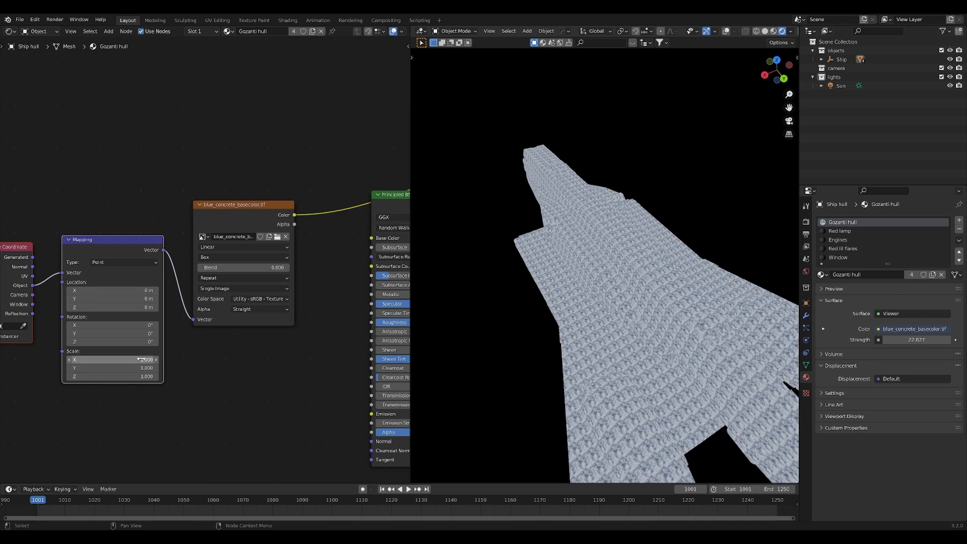
{"action": "type", "text": "0.1"}
{"action": "key", "text": "Return"}
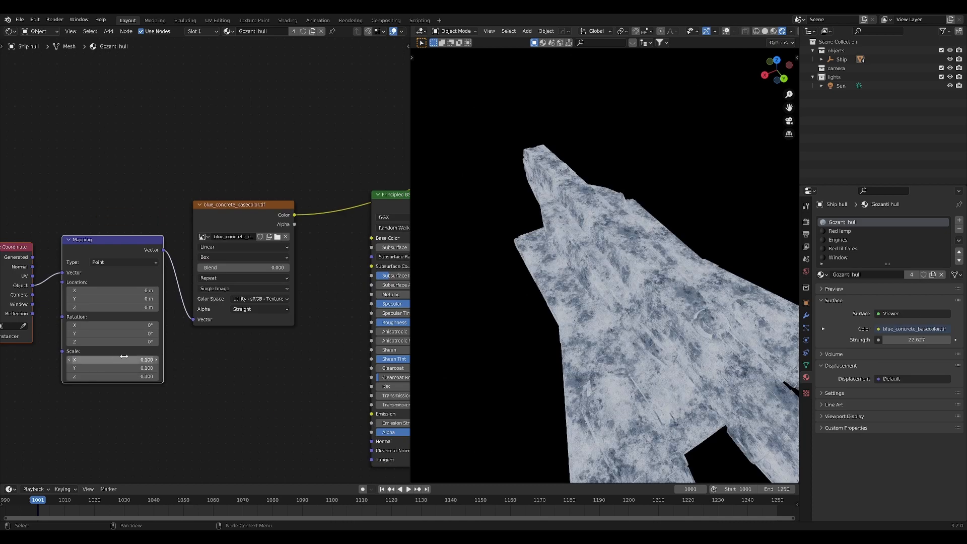
Examine the blue concrete texture on the hull from close up and from a distance to judge its scale
{"action": "middle_click_drag", "start_coordinate": [551, 324], "coordinate": [523, 266]}
{"action": "middle_click", "coordinate": [522, 266], "text": "alt"}
{"action": "scroll", "coordinate": [523, 267], "scroll_direction": "up", "scroll_amount": 8}
{"action": "middle_click_drag", "start_coordinate": [627, 372], "coordinate": [579, 362]}
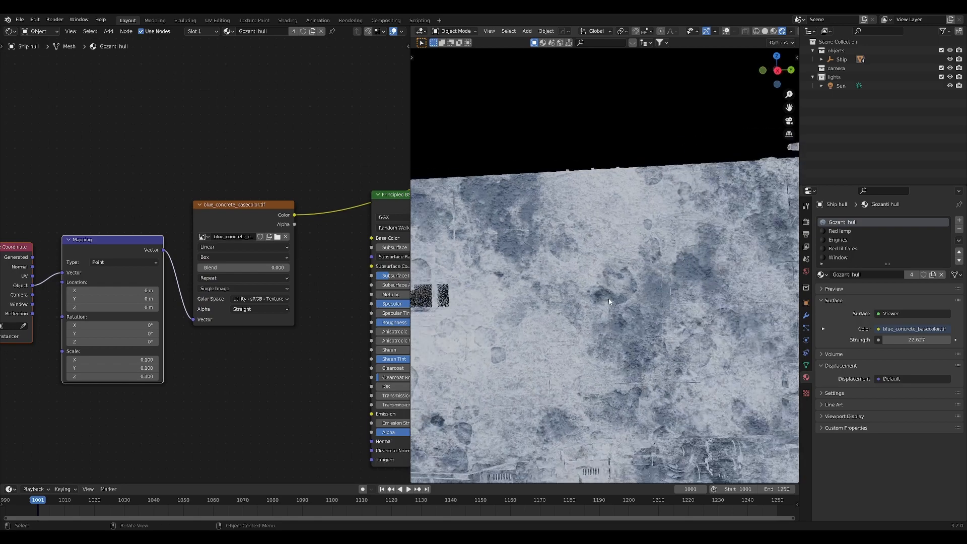
{"action": "middle_click_drag", "start_coordinate": [616, 328], "coordinate": [591, 330]}
{"action": "scroll", "coordinate": [591, 329], "scroll_direction": "down", "scroll_amount": 3}
{"action": "scroll", "coordinate": [599, 330], "scroll_direction": "down", "scroll_amount": 4}
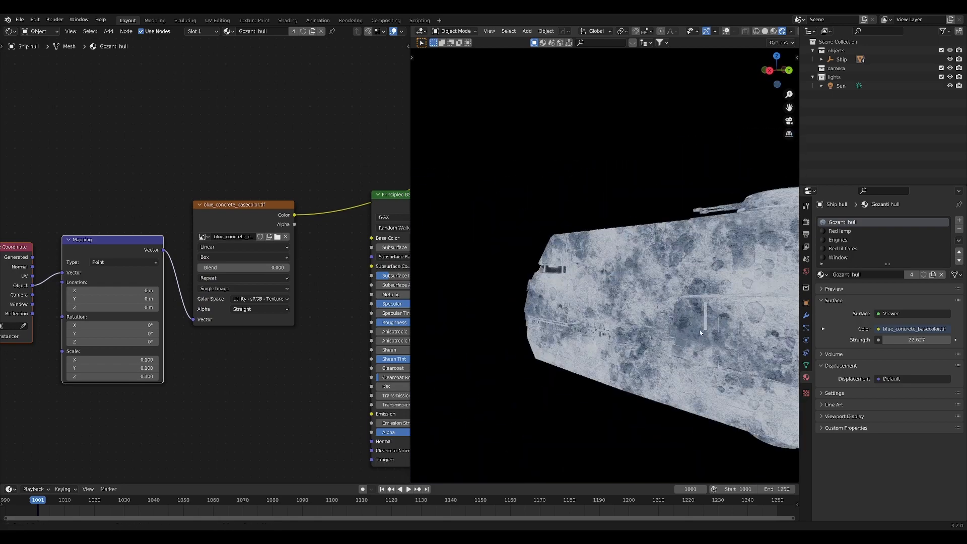
{"action": "middle_click", "coordinate": [699, 329], "text": "alt"}
{"action": "scroll", "coordinate": [699, 327], "scroll_direction": "down", "scroll_amount": 4}
{"action": "mouse_move", "coordinate": [699, 317]}
{"action": "middle_mouse_down"}
{"action": "mouse_move", "coordinate": [661, 334]}
{"action": "mouse_move", "coordinate": [612, 318]}
{"action": "middle_mouse_up"}
Connect the blue concrete texture's Color to the Principled BSDF's Base Color and preview the full shader on the ship
{"action": "middle_click_drag", "start_coordinate": [343, 248], "coordinate": [265, 250]}
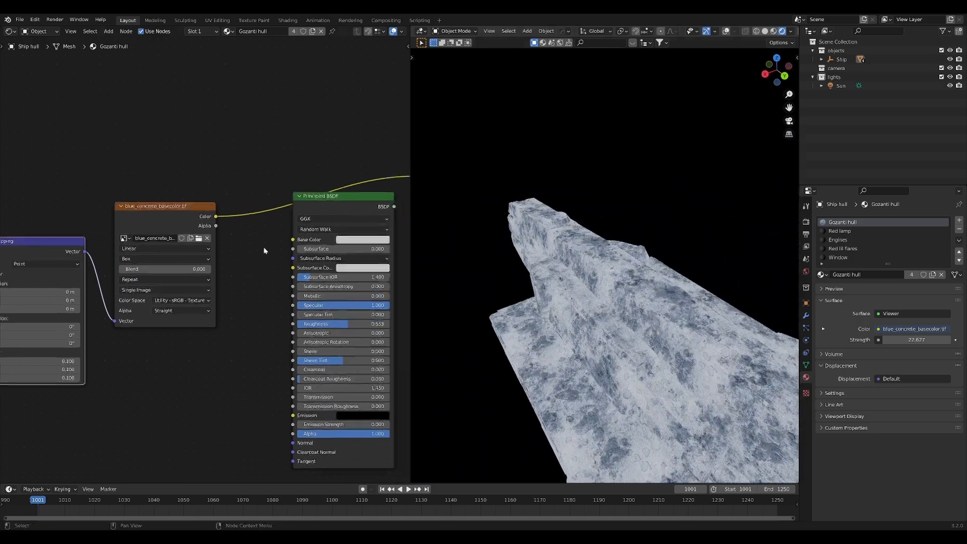
{"action": "left_click_drag", "start_coordinate": [216, 217], "coordinate": [296, 240]}
{"action": "middle_click_drag", "start_coordinate": [231, 241], "coordinate": [280, 262]}
{"action": "scroll", "coordinate": [247, 248], "scroll_direction": "down", "scroll_amount": 3}
{"action": "left_click", "coordinate": [318, 233], "text": "ctrl+shift"}
Move the texture and mapping nodes away from the Principled BSDF to make room between them
{"action": "scroll", "coordinate": [274, 268], "scroll_direction": "down", "scroll_amount": 4}
{"action": "left_click_drag", "start_coordinate": [119, 199], "coordinate": [299, 346]}
{"action": "key", "text": "g"}
{"action": "left_click", "coordinate": [68, 351]}
{"action": "left_click", "coordinate": [290, 253]}
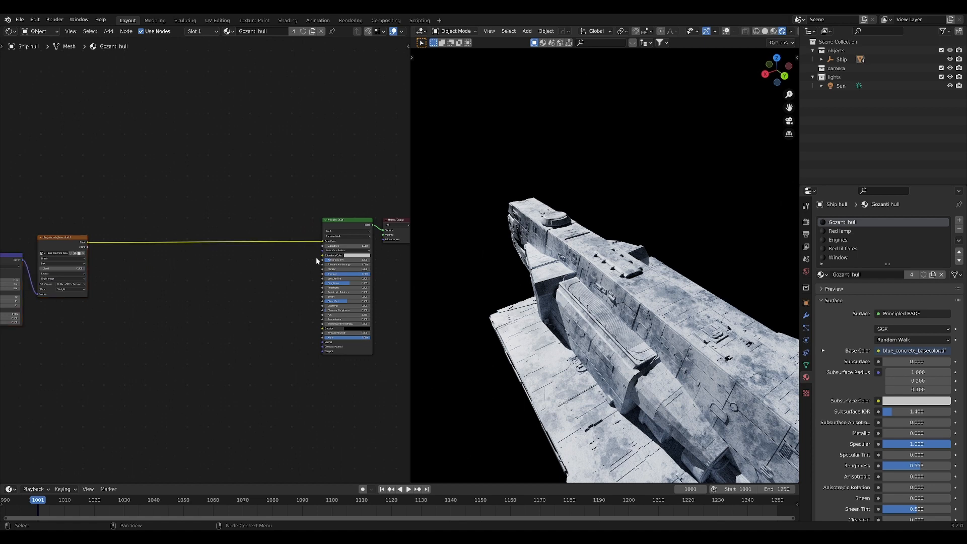
Insert a MixRGB node between the blue concrete texture and the Base Color, with the texture driving its Fac input
{"action": "scroll", "coordinate": [154, 269], "scroll_direction": "up", "scroll_amount": 2}
{"action": "scroll", "coordinate": [154, 269], "scroll_direction": "up", "scroll_amount": 6}
{"action": "middle_click_drag", "start_coordinate": [154, 269], "coordinate": [264, 290]}
{"action": "scroll", "coordinate": [263, 288], "scroll_direction": "up", "scroll_amount": 2}
{"action": "key", "text": "shift+a"}
{"action": "left_click", "coordinate": [259, 277]}
{"action": "type", "text": "mix"}
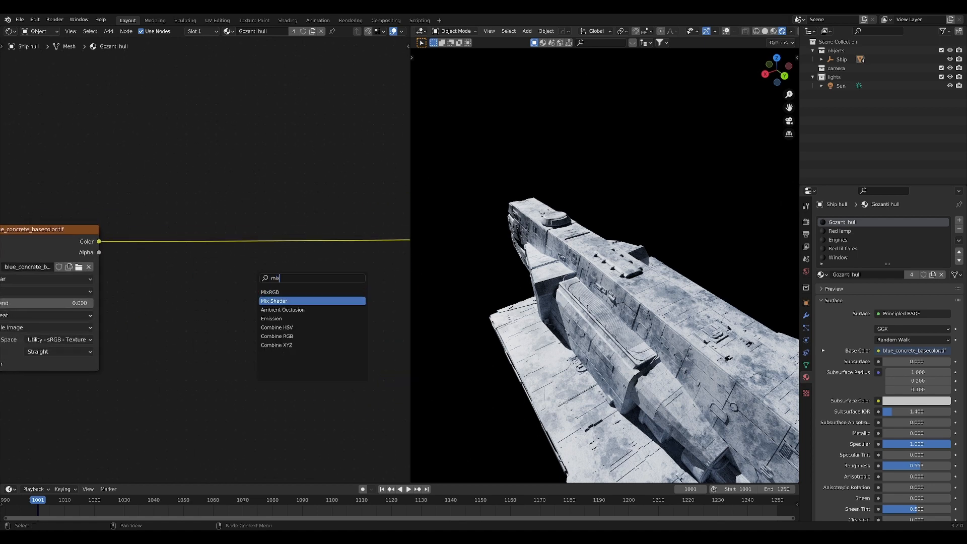
{"action": "key", "text": "Return"}
{"action": "left_click", "coordinate": [238, 256]}
{"action": "scroll", "coordinate": [238, 257], "scroll_direction": "down", "scroll_amount": 1}
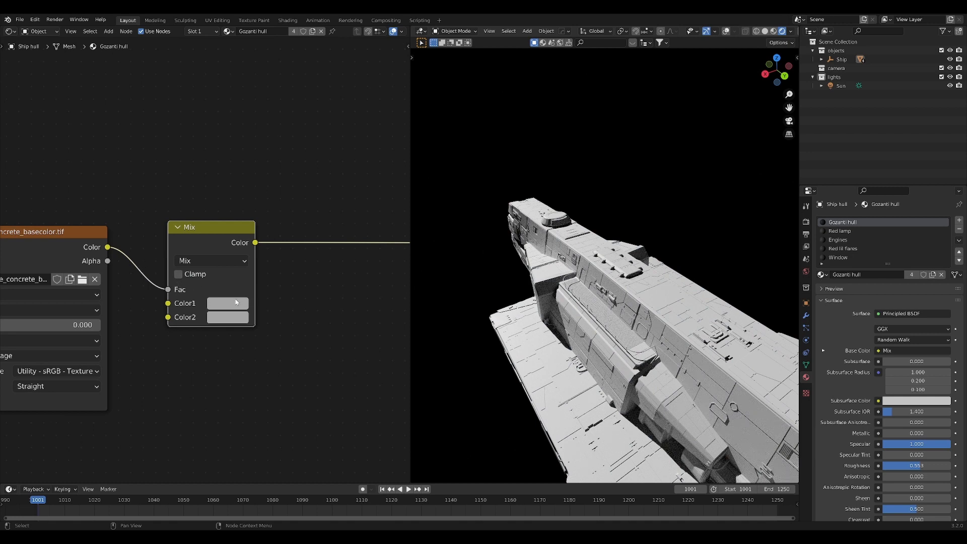
Try black as Color1 and a light grey as Color2 of the Mix node
{"action": "left_click", "coordinate": [236, 302]}
{"action": "left_click_drag", "start_coordinate": [267, 272], "coordinate": [301, 286]}
{"action": "left_click", "coordinate": [233, 318]}
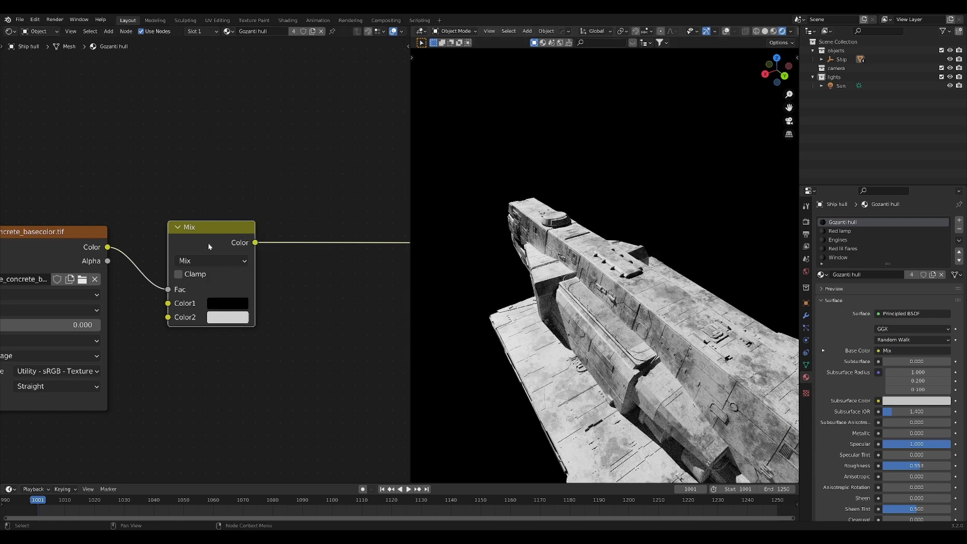
Preview the Mix node on its own and set Color2 to a blue-grey with hue 0.657, saturation 0.071 and value 0.526
{"action": "left_click", "coordinate": [214, 301], "text": "ctrl+shift"}
{"action": "left_click", "coordinate": [223, 302]}
{"action": "mouse_move", "coordinate": [253, 272]}
{"action": "left_mouse_down"}
{"action": "mouse_move", "coordinate": [264, 285]}
{"action": "mouse_move", "coordinate": [256, 286]}
{"action": "left_mouse_up"}
{"action": "left_click", "coordinate": [234, 319]}
{"action": "left_click_drag", "start_coordinate": [259, 183], "coordinate": [261, 182]}
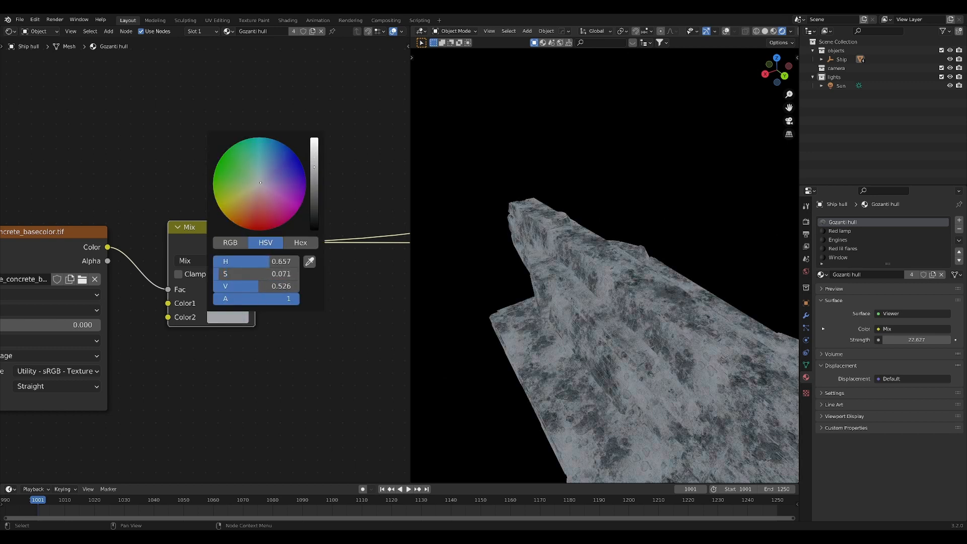
Copy Color2 to Color1 of the Mix node and make it a darker blue-grey with hue 0.619, saturation 0.243 and value 0.323
{"action": "key", "text": "ctrl+c"}
{"action": "key", "text": "ctrl+v"}
{"action": "left_click", "coordinate": [231, 304]}
{"action": "left_click_drag", "start_coordinate": [259, 273], "coordinate": [263, 250]}
{"action": "left_click_drag", "start_coordinate": [256, 261], "coordinate": [247, 274]}
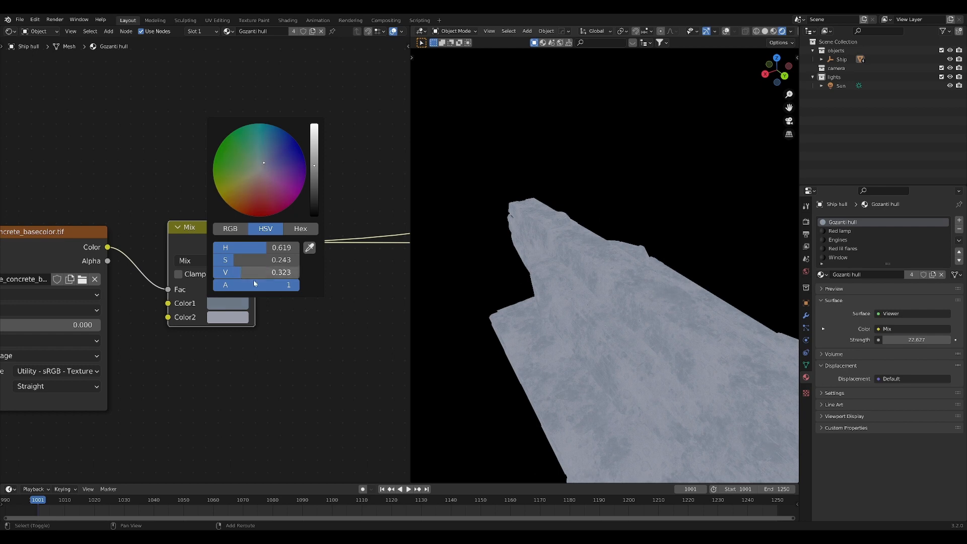
{"action": "middle_click_drag", "start_coordinate": [633, 365], "coordinate": [589, 335]}
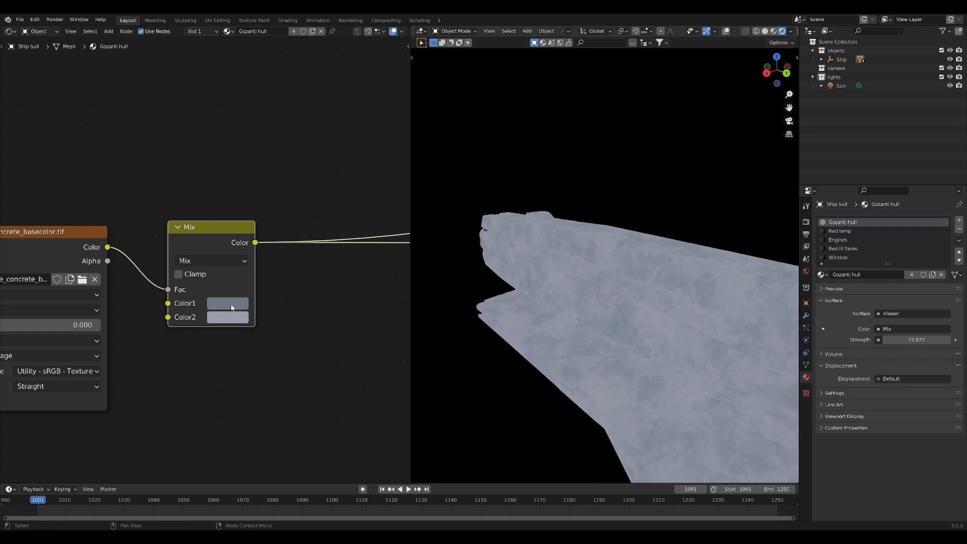
{"action": "left_click", "coordinate": [231, 317]}
Preview the Principled BSDF again to see the subtle blue-grey mix under the sun light
{"action": "middle_click_drag", "start_coordinate": [290, 317], "coordinate": [202, 319]}
{"action": "scroll", "coordinate": [221, 322], "scroll_direction": "down", "scroll_amount": 6}
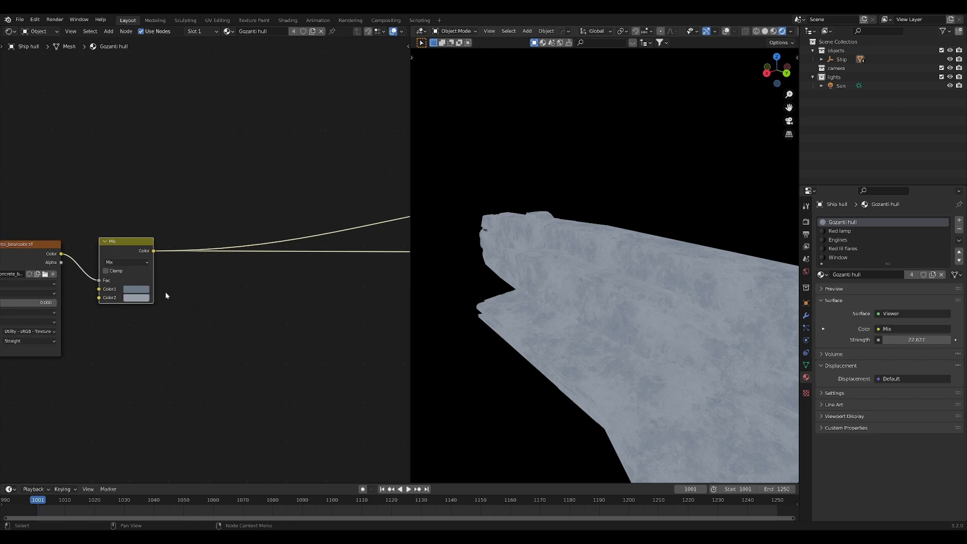
{"action": "middle_click_drag", "start_coordinate": [199, 283], "coordinate": [94, 278]}
{"action": "left_click", "coordinate": [401, 224], "text": "ctrl+shift"}
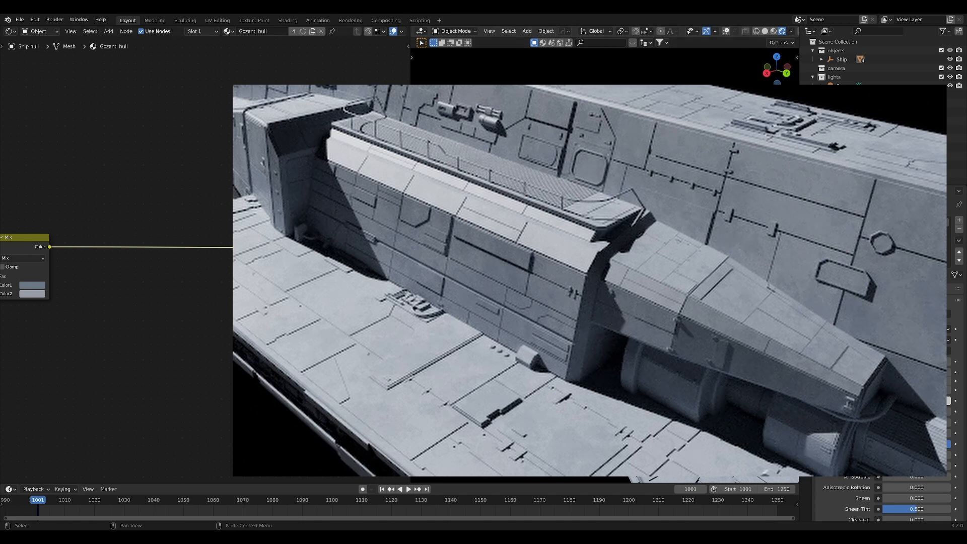
Add the smudges_basecolor_3.tif image with Box projection and the shared Mapping node, and inspect it up close on the hull
{"action": "middle_click_drag", "start_coordinate": [166, 306], "coordinate": [222, 329]}
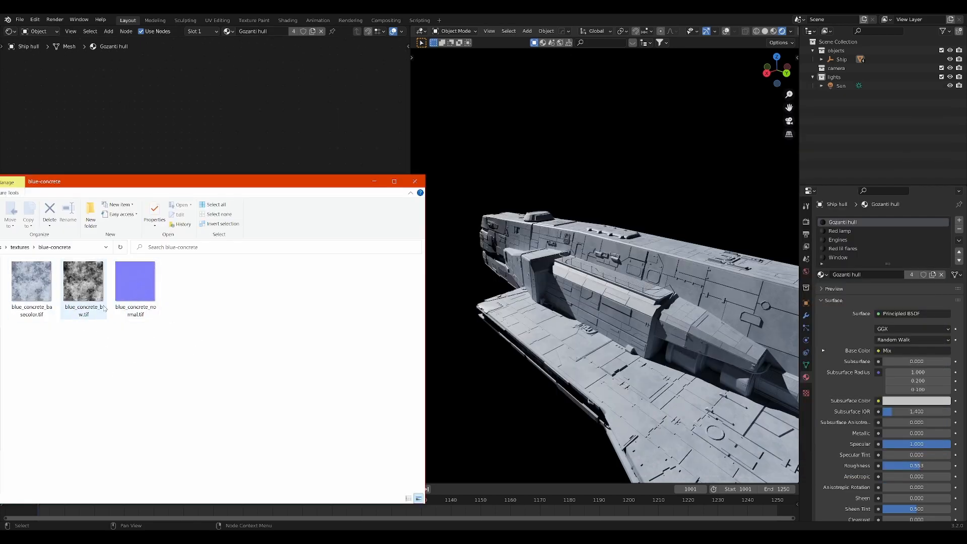
{"action": "left_click_drag", "start_coordinate": [232, 181], "coordinate": [0, 262]}
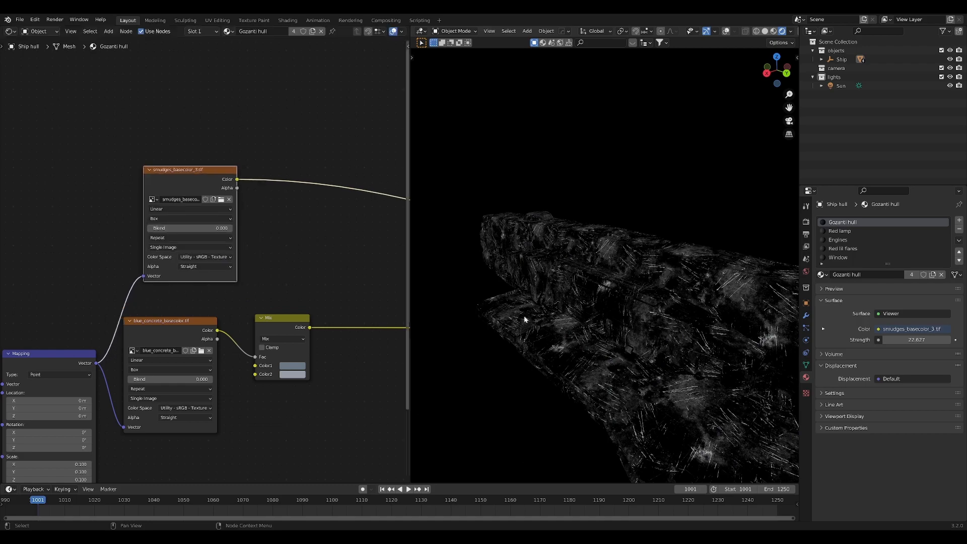
{"action": "middle_click_drag", "start_coordinate": [524, 319], "coordinate": [660, 228]}
{"action": "scroll", "coordinate": [647, 276], "scroll_direction": "up", "scroll_amount": 4}
{"action": "scroll", "coordinate": [646, 295], "scroll_direction": "up", "scroll_amount": 5}
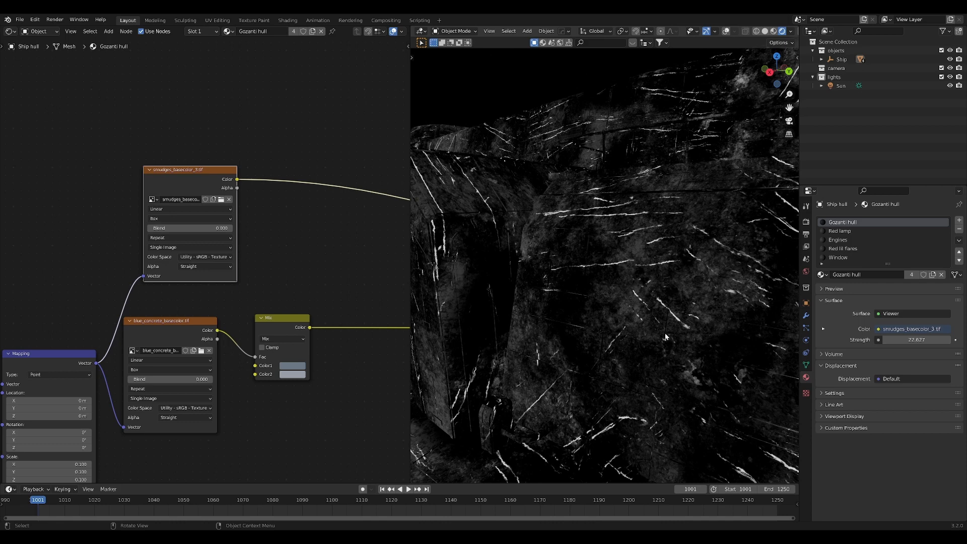
Duplicate the Mix node into the Base Color link, feeding the first mix into Color1 and the smudges texture into Color2
{"action": "middle_click_drag", "start_coordinate": [292, 320], "coordinate": [162, 308]}
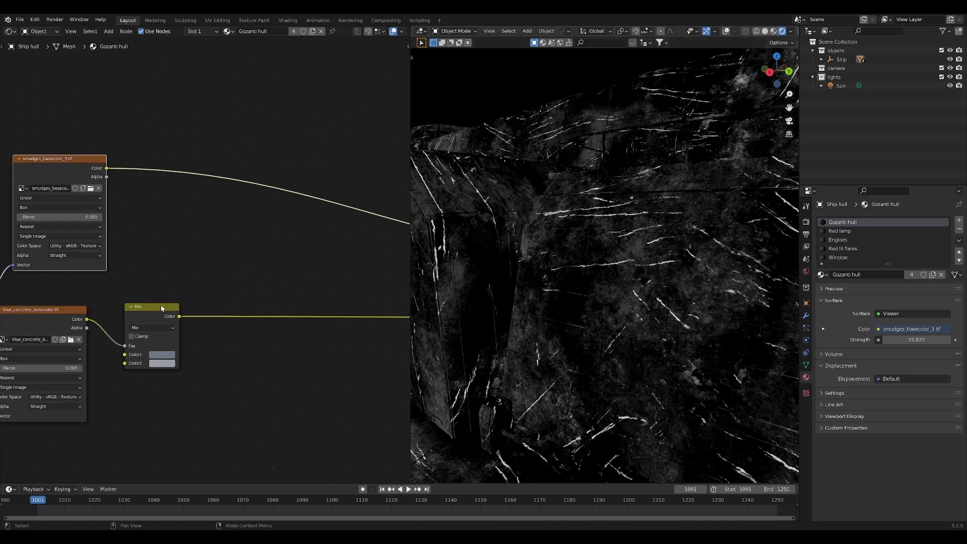
{"action": "left_click_drag", "start_coordinate": [151, 322], "coordinate": [150, 328]}
{"action": "key", "text": "shift+d"}
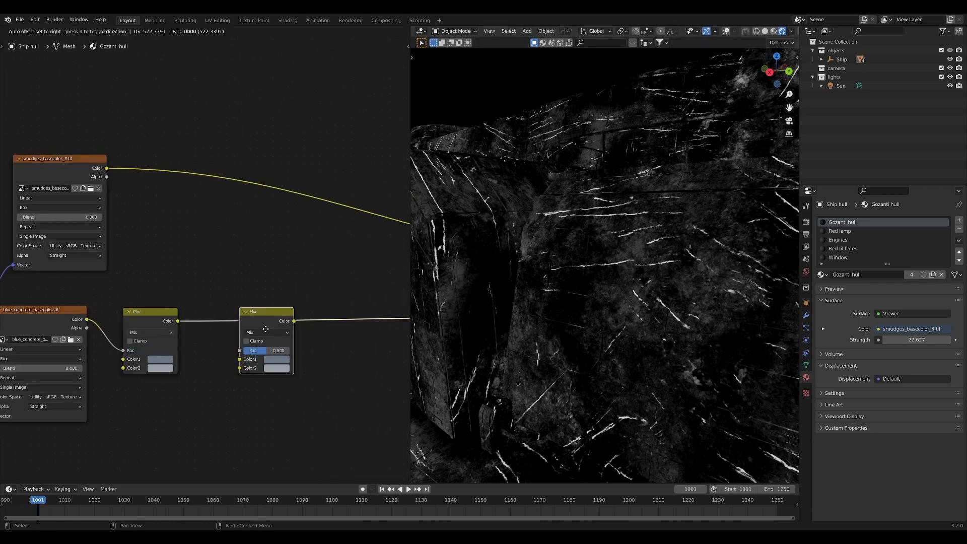
{"action": "left_click", "coordinate": [258, 310]}
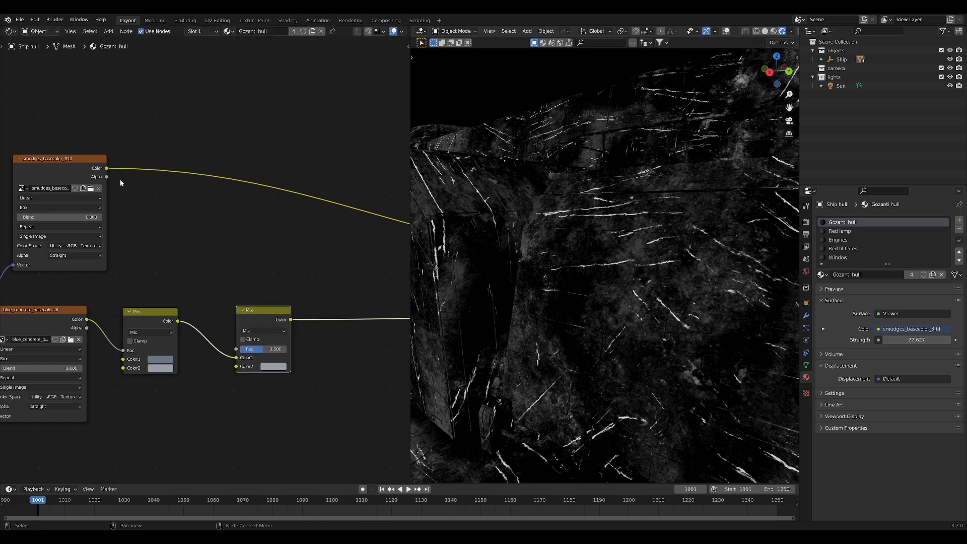
{"action": "mouse_move", "coordinate": [106, 168]}
{"action": "left_mouse_down"}
{"action": "mouse_move", "coordinate": [249, 362]}
{"action": "mouse_move", "coordinate": [243, 367]}
{"action": "left_mouse_up"}
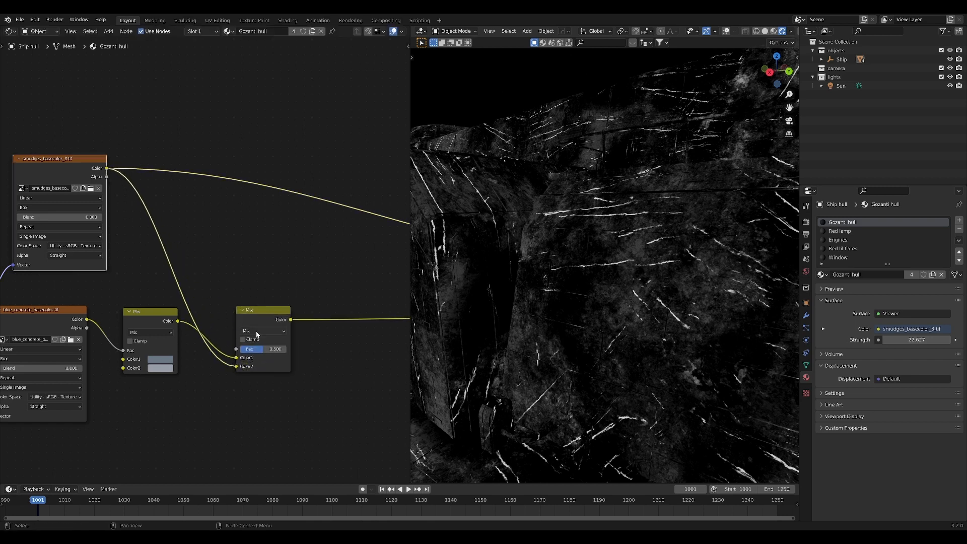
Set the second mix node to Screen blending, preview its output on the hull and raise its factor to 0.557
{"action": "left_click", "coordinate": [258, 330]}
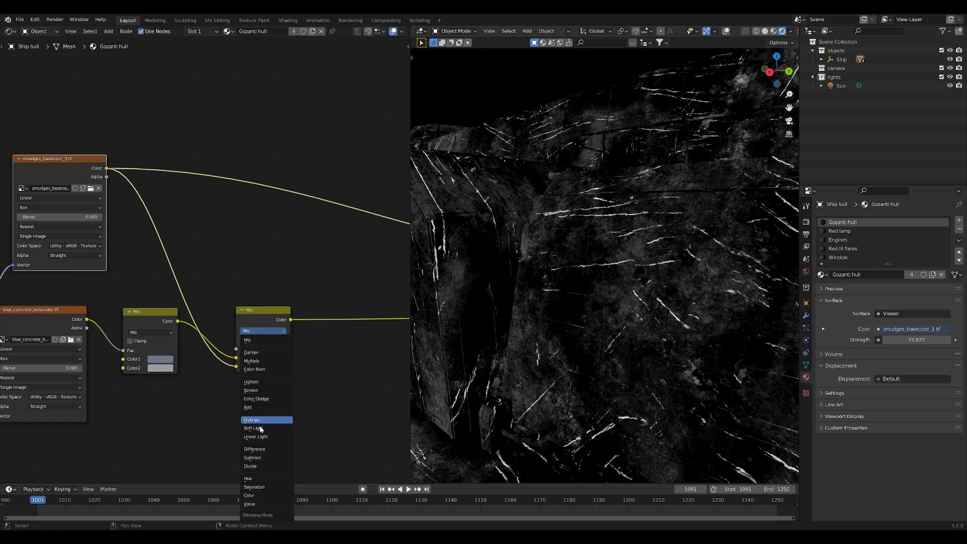
{"action": "left_click", "coordinate": [252, 390]}
{"action": "left_click", "coordinate": [261, 319], "text": "ctrl+shift"}
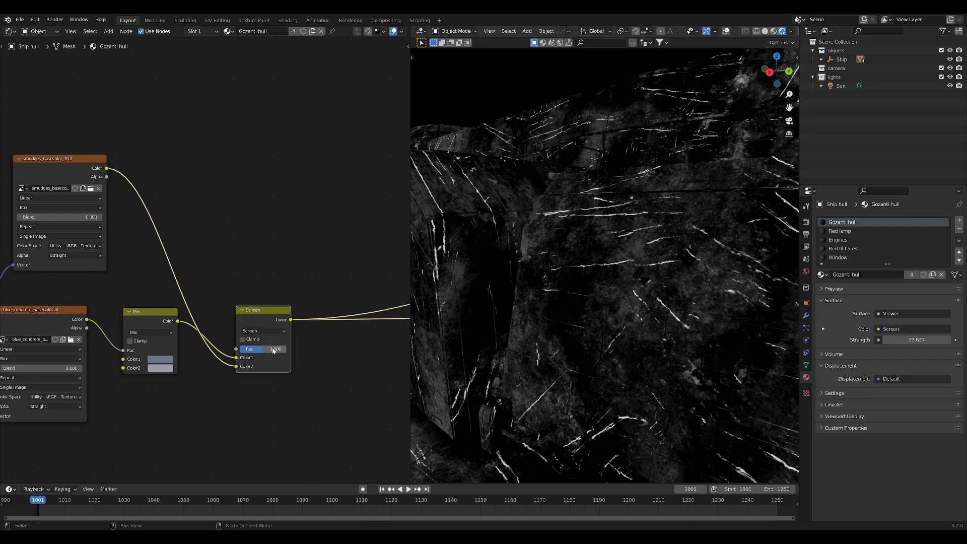
{"action": "mouse_move", "coordinate": [273, 350]}
{"action": "left_mouse_down"}
{"action": "mouse_move", "coordinate": [265, 350]}
{"action": "mouse_move", "coordinate": [276, 350]}
{"action": "left_mouse_up"}
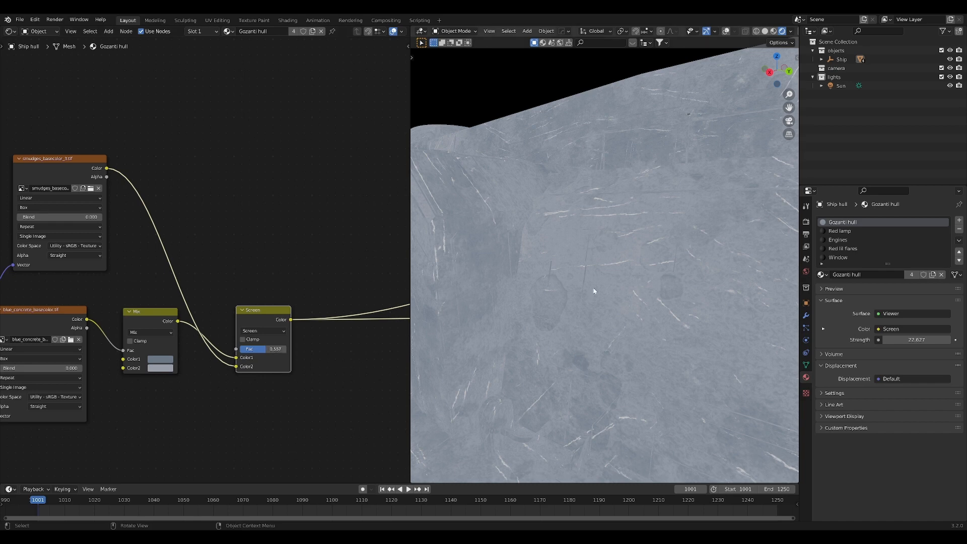
{"action": "middle_click_drag", "start_coordinate": [594, 291], "coordinate": [530, 260]}
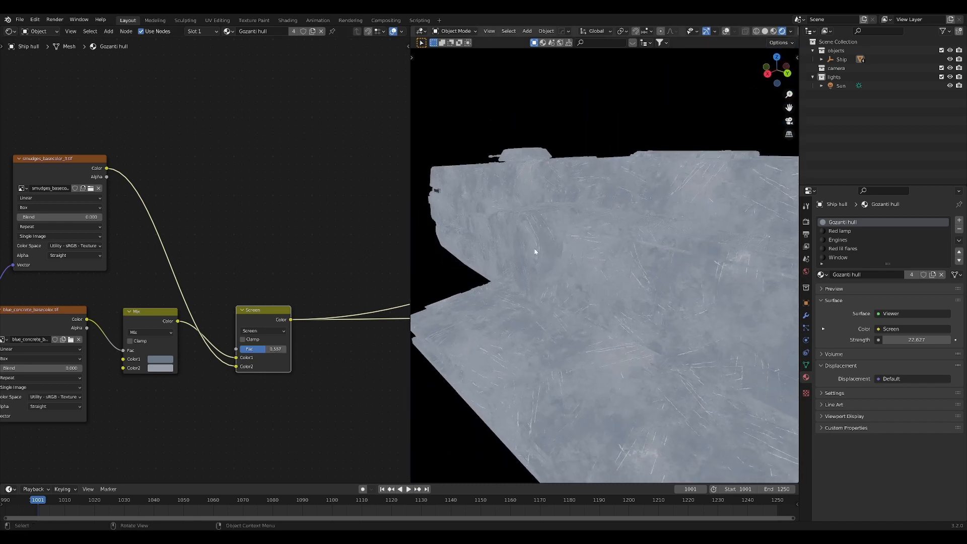
Try inverting the smudges with an Invert node inserted between the smudges texture and the Screen node's Color2
{"action": "mouse_move", "coordinate": [242, 338]}
{"action": "middle_mouse_down"}
{"action": "mouse_move", "coordinate": [161, 338]}
{"action": "mouse_move", "coordinate": [228, 350]}
{"action": "middle_mouse_up"}
{"action": "key", "text": "shift+a"}
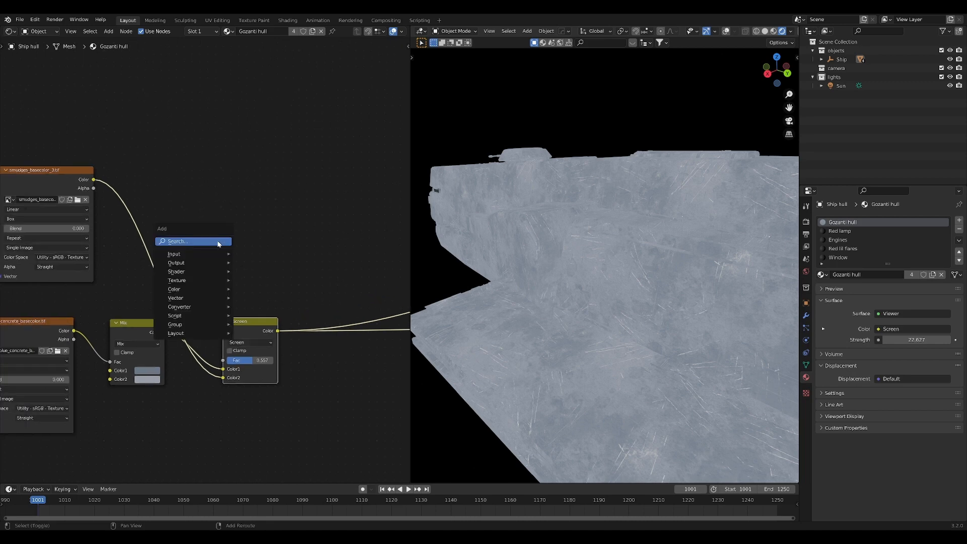
{"action": "left_click", "coordinate": [218, 244]}
{"action": "type", "text": "inv"}
{"action": "key", "text": "Return"}
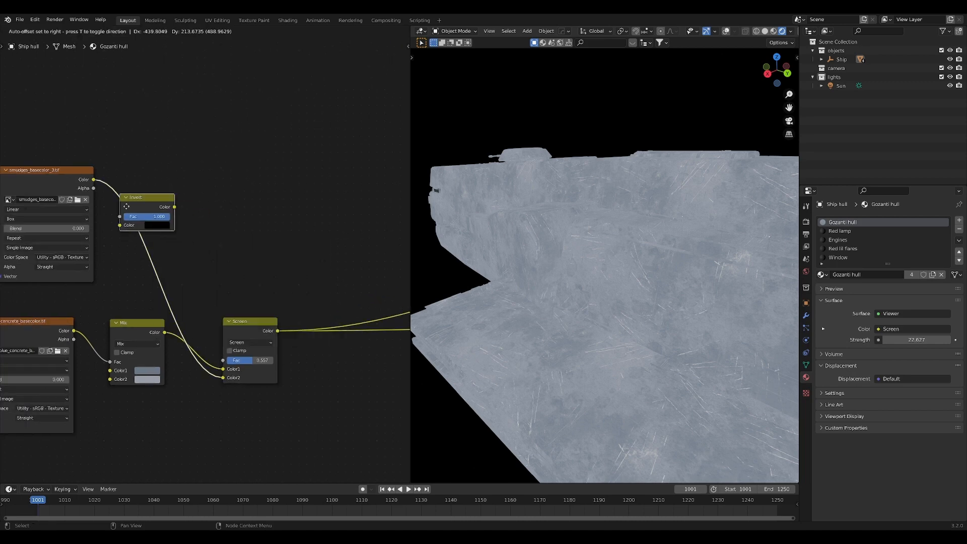
{"action": "left_click", "coordinate": [130, 207]}
Try Multiply blending with a higher factor, remove the Invert node and return the blending to Screen
{"action": "left_click", "coordinate": [252, 343]}
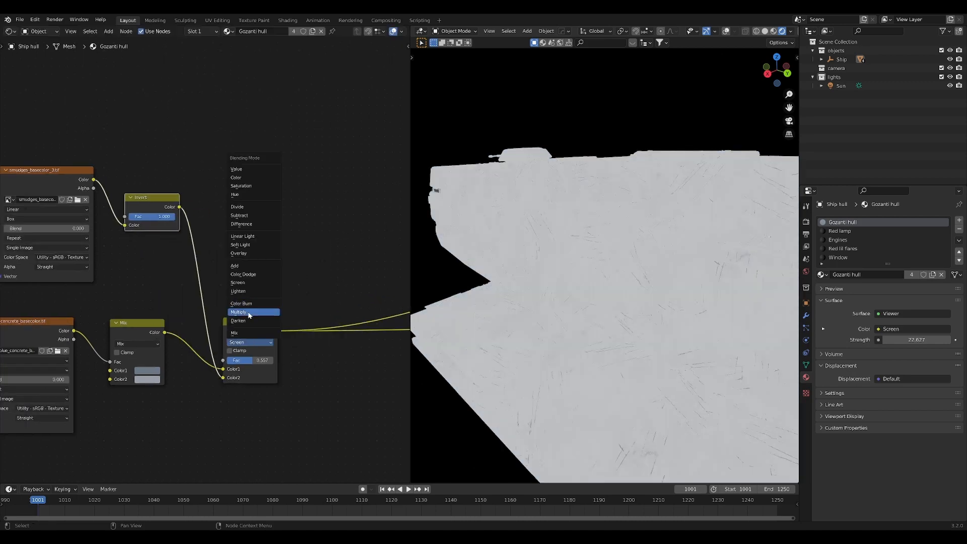
{"action": "left_click", "coordinate": [249, 312]}
{"action": "left_click_drag", "start_coordinate": [251, 360], "coordinate": [261, 360]}
{"action": "key", "text": "ctrl+x"}
{"action": "left_click", "coordinate": [252, 343]}
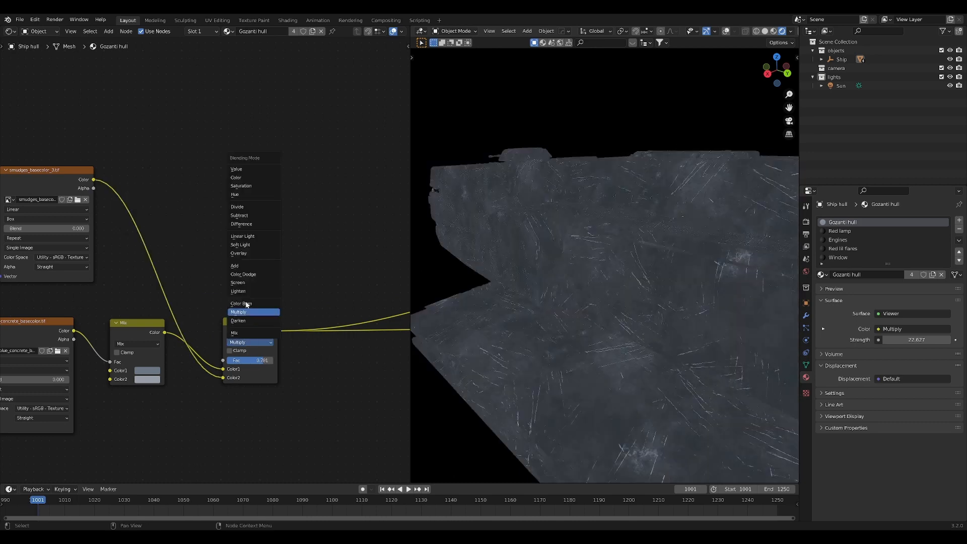
{"action": "left_click", "coordinate": [247, 283]}
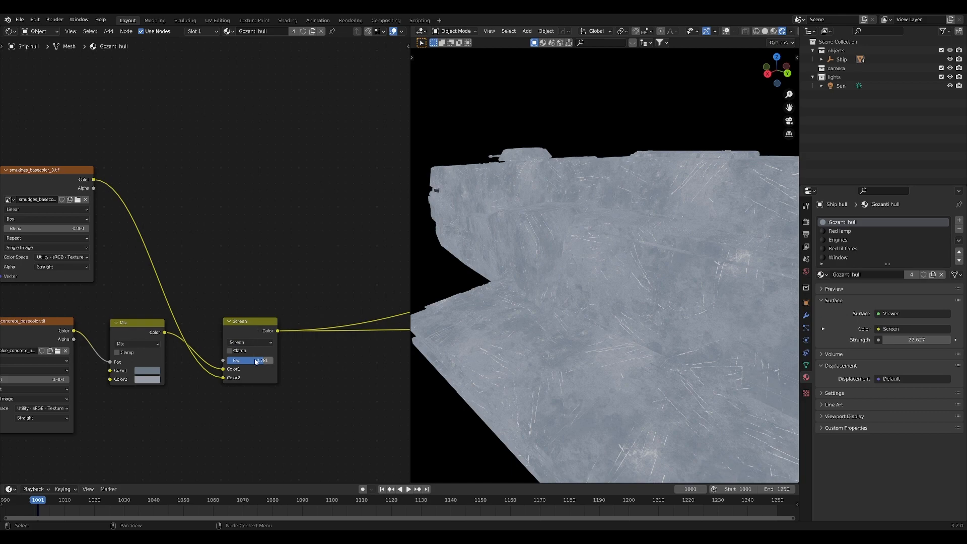
Lower the Screen node's factor to about 0.335 and preview the Principled BSDF on the lit hull
{"action": "left_click_drag", "start_coordinate": [255, 362], "coordinate": [235, 361]}
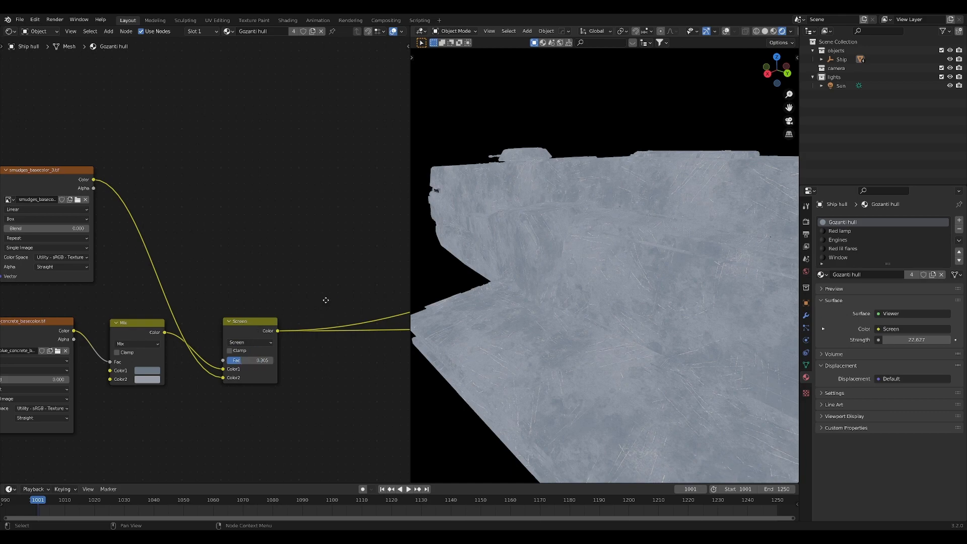
{"action": "scroll", "coordinate": [324, 300], "scroll_direction": "down", "scroll_amount": 5, "text": "ctrl"}
{"action": "scroll", "coordinate": [325, 301], "scroll_direction": "down", "scroll_amount": 1, "text": "ctrl"}
{"action": "left_click", "coordinate": [355, 308], "text": "ctrl+shift"}
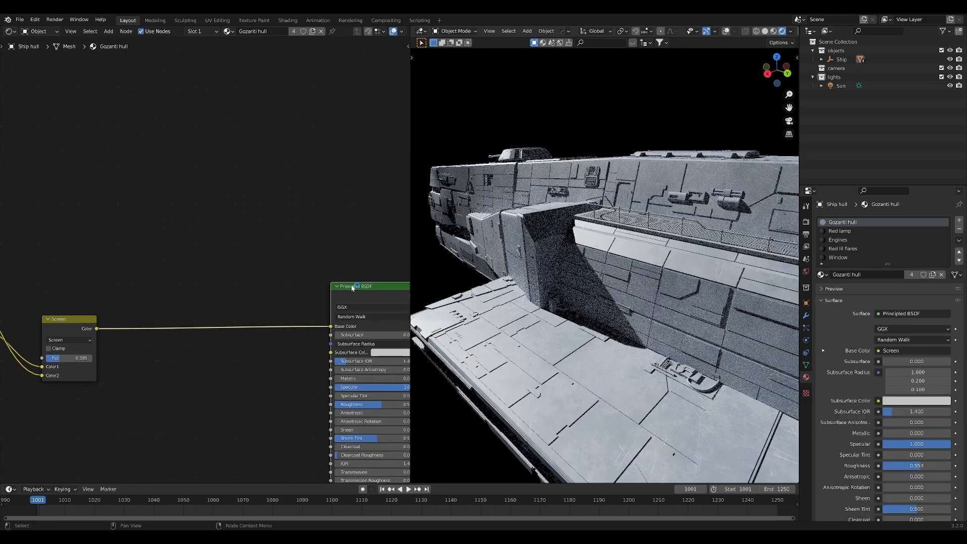
{"action": "mouse_move", "coordinate": [619, 308]}
{"action": "middle_mouse_down"}
{"action": "mouse_move", "coordinate": [636, 297]}
{"action": "mouse_move", "coordinate": [619, 319]}
{"action": "middle_mouse_up"}
Set the Screen node's factor to 0.25
{"action": "middle_click_drag", "start_coordinate": [135, 367], "coordinate": [268, 353]}
{"action": "left_click", "coordinate": [202, 344]}
{"action": "type", "text": "0.25"}
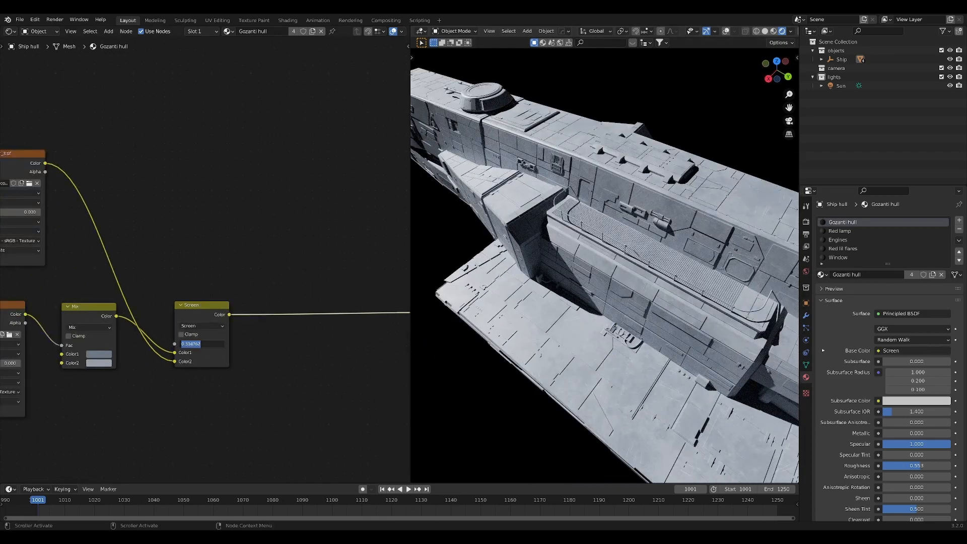
{"action": "key", "text": "Return"}
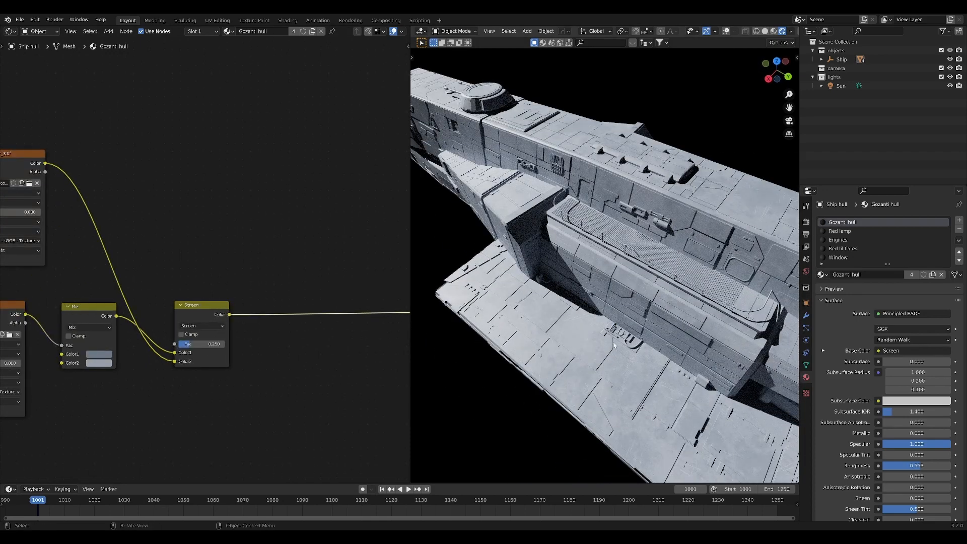
{"action": "scroll", "coordinate": [209, 302], "scroll_direction": "down", "scroll_amount": 5}
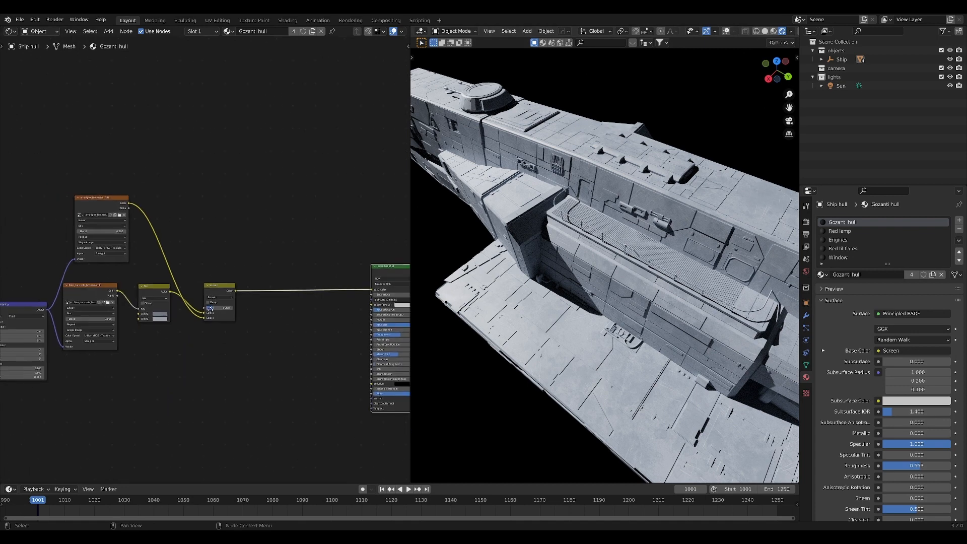
Darken the Mix node's colours by setting Color1's HSV value to 0.2 and Color2's to 0.4
{"action": "scroll", "coordinate": [206, 306], "scroll_direction": "up", "scroll_amount": 1}
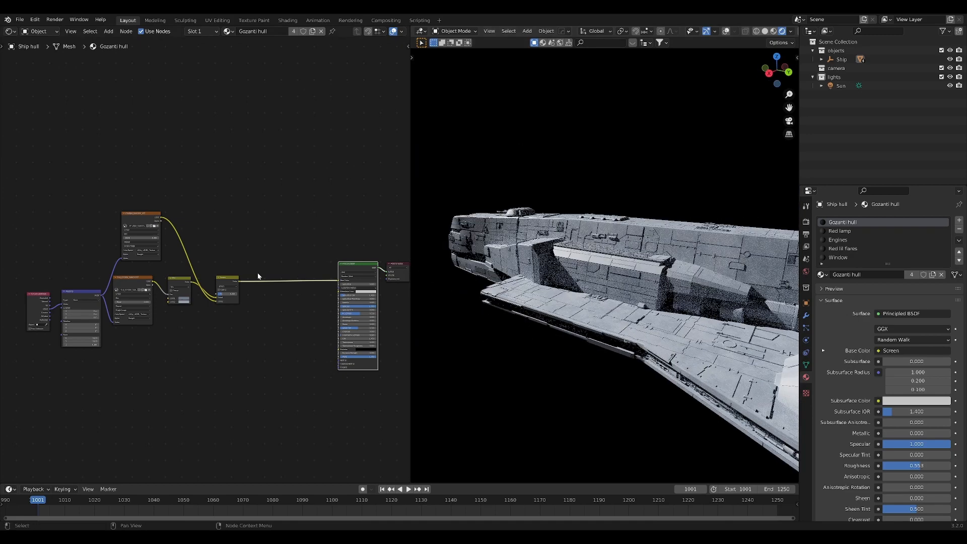
{"action": "scroll", "coordinate": [259, 277], "scroll_direction": "up", "scroll_amount": 3}
{"action": "middle_click_drag", "start_coordinate": [319, 318], "coordinate": [271, 332]}
{"action": "scroll", "coordinate": [271, 332], "scroll_direction": "up", "scroll_amount": 4}
{"action": "left_click", "coordinate": [216, 322]}
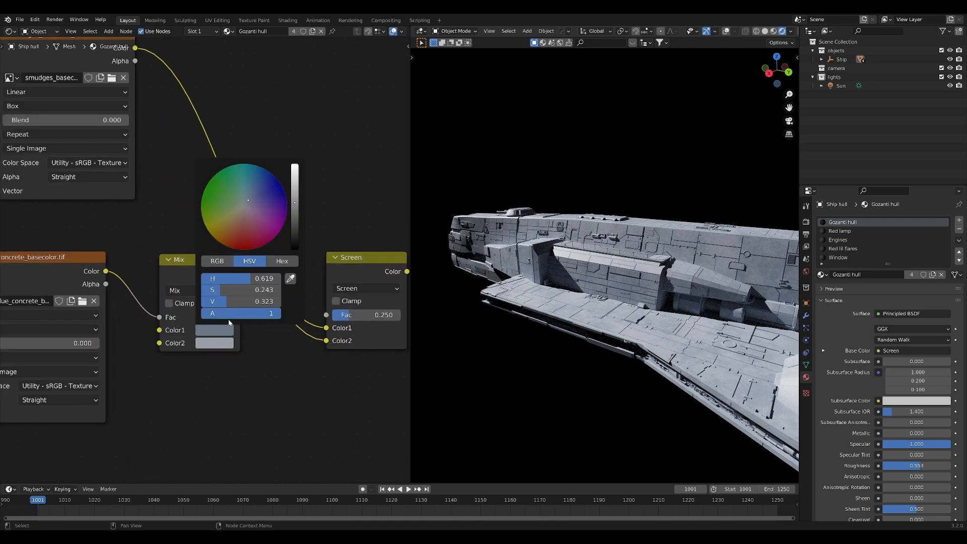
{"action": "left_click", "coordinate": [247, 302]}
{"action": "type", "text": ".2"}
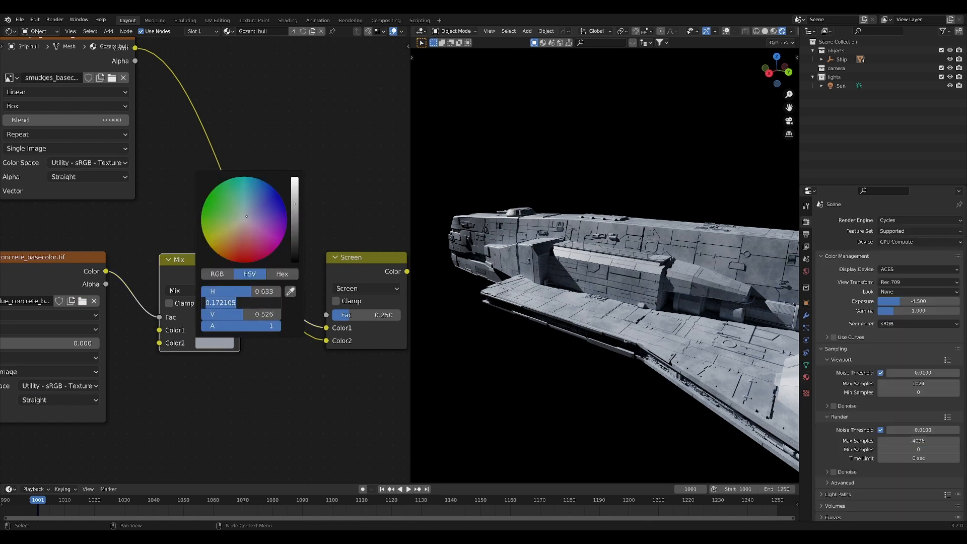
{"action": "type", "text": ".4"}
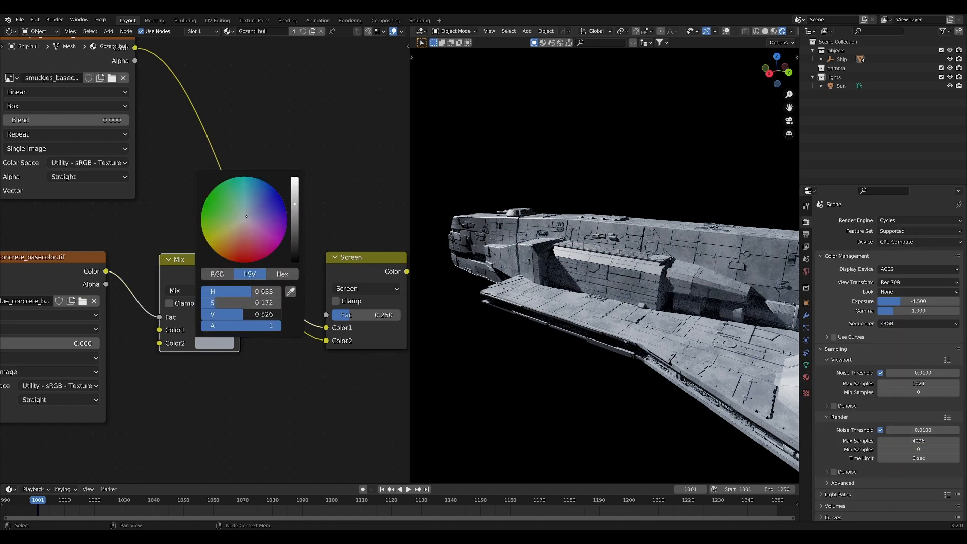
{"action": "key", "text": "Return"}
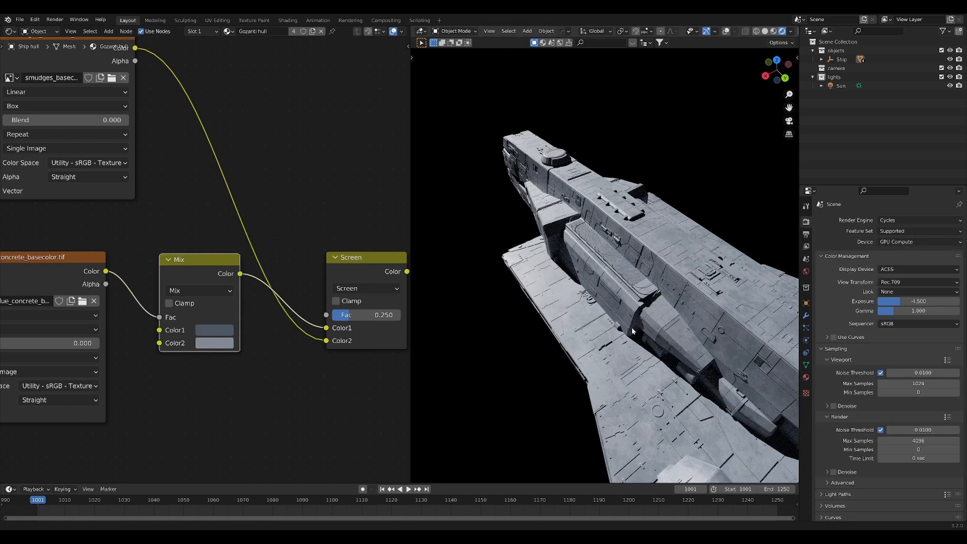
Add an Ambient Occlusion node above the Screen node, preview it on the hull and enable Only Local
{"action": "middle_click_drag", "start_coordinate": [631, 327], "coordinate": [546, 266]}
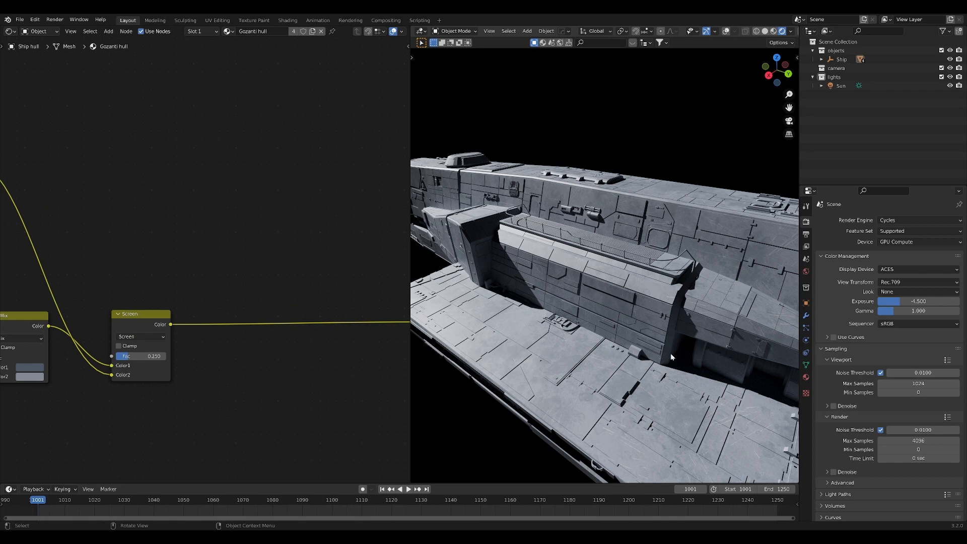
{"action": "scroll", "coordinate": [237, 251], "scroll_direction": "up", "scroll_amount": 4}
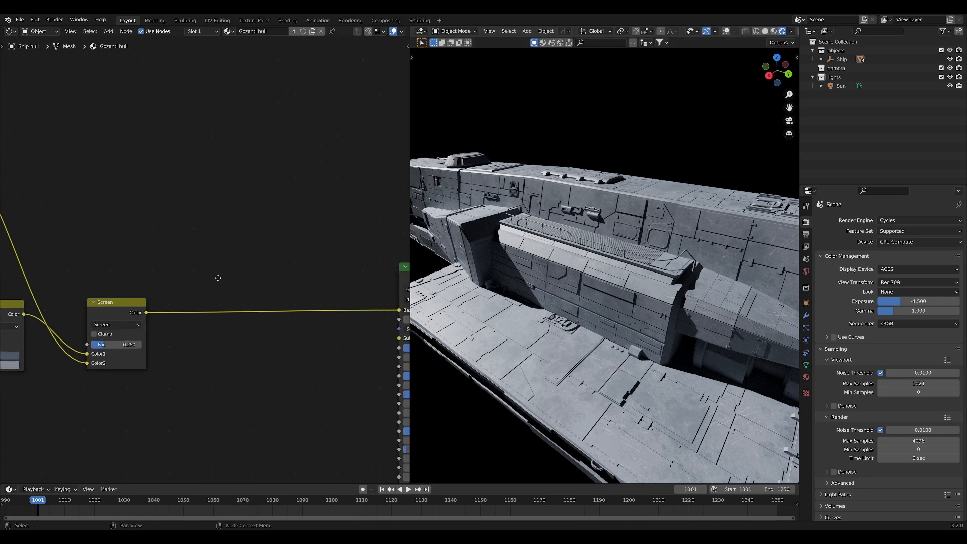
{"action": "key", "text": "shift+a"}
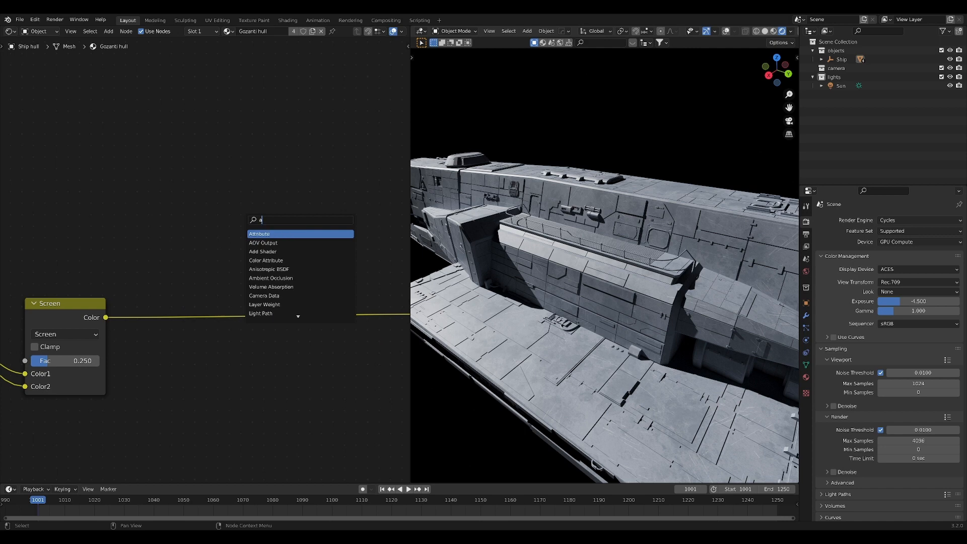
{"action": "key", "text": "shift+a"}
{"action": "left_click", "coordinate": [225, 191]}
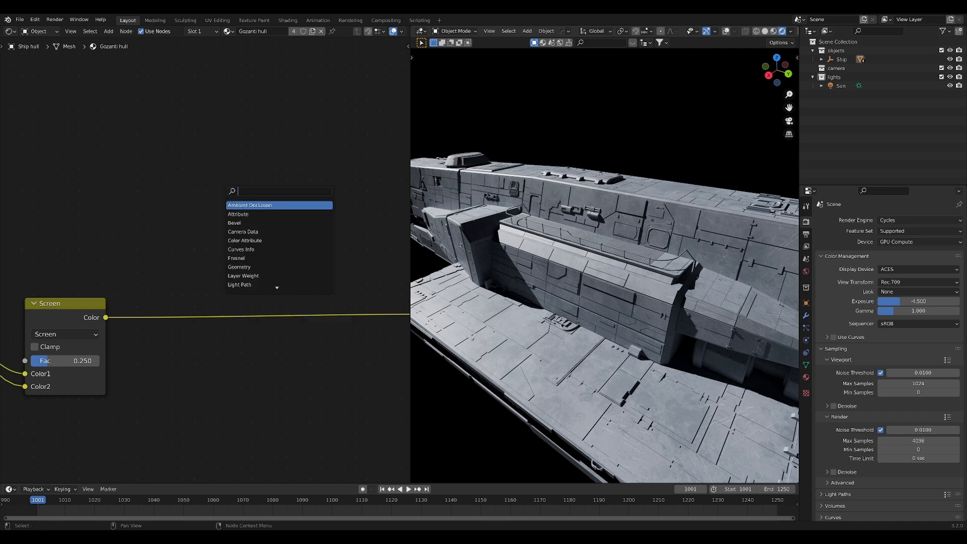
{"action": "left_click", "coordinate": [268, 206]}
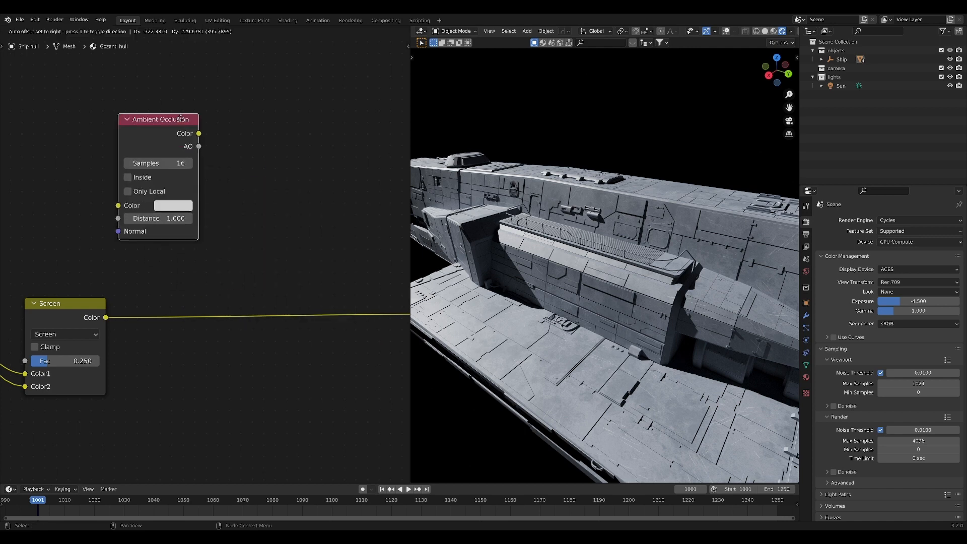
{"action": "left_click", "coordinate": [145, 114]}
{"action": "left_click", "coordinate": [144, 115], "text": "ctrl+shift"}
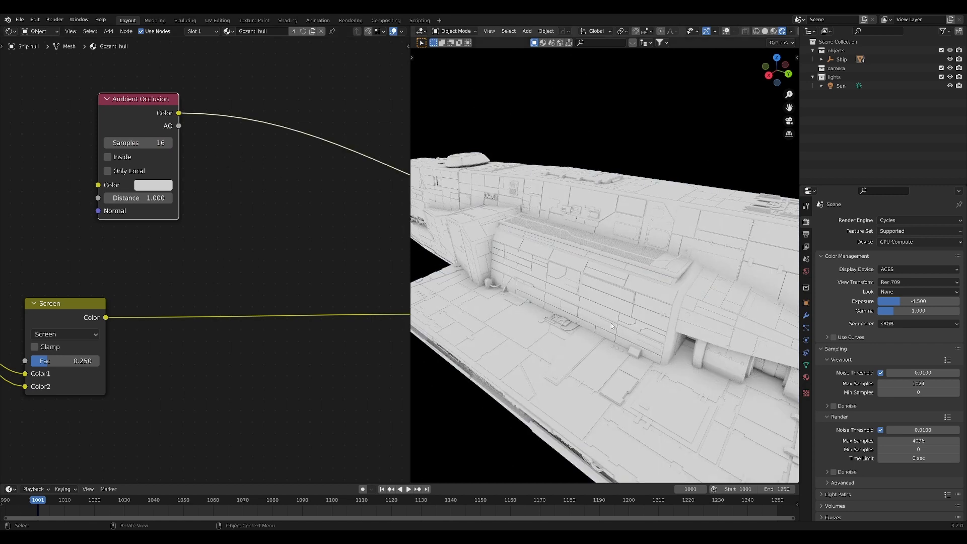
{"action": "left_click", "coordinate": [107, 171]}
Add a test cube and scale and move it so it intersects the front of the ship
{"action": "scroll", "coordinate": [557, 290], "scroll_direction": "down", "scroll_amount": 2}
{"action": "key", "text": "shift+a"}
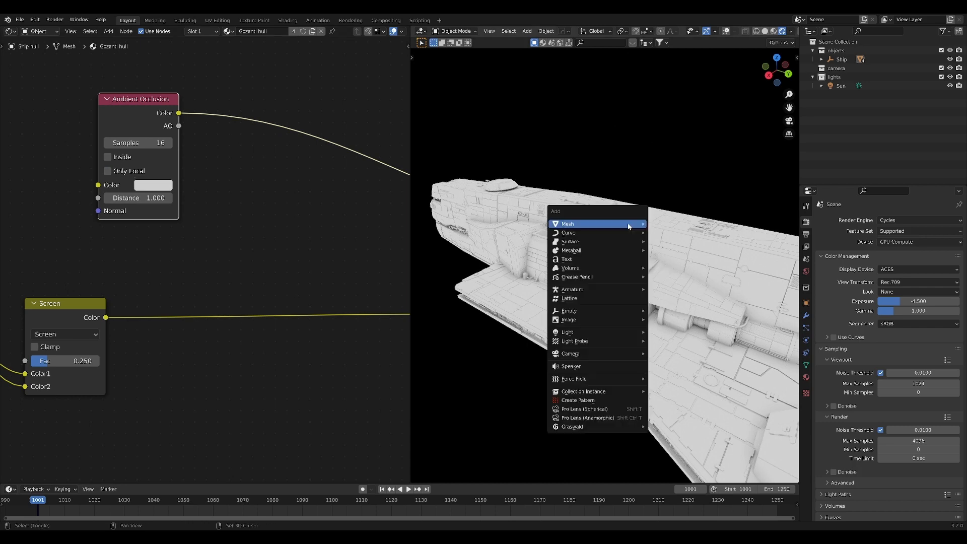
{"action": "mouse_move", "coordinate": [632, 221]}
{"action": "left_click", "coordinate": [685, 232]}
{"action": "key", "text": "s"}
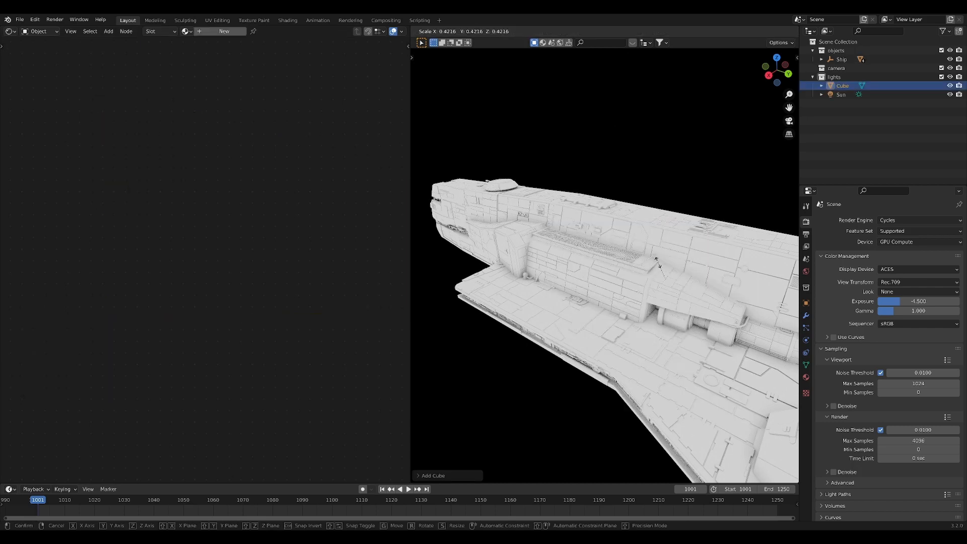
{"action": "left_click", "coordinate": [510, 129]}
{"action": "key", "text": "g"}
{"action": "left_click", "coordinate": [536, 224]}
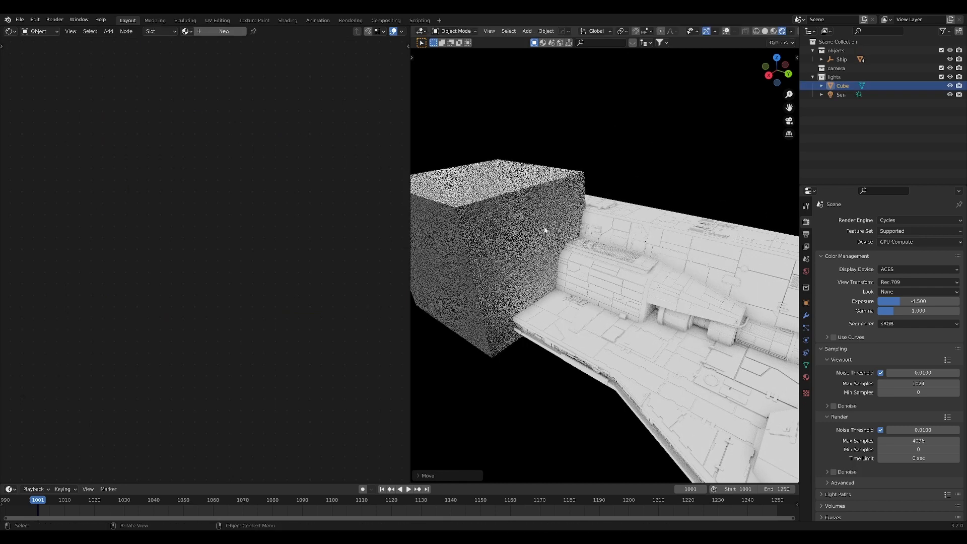
{"action": "key", "text": "s"}
{"action": "left_click", "coordinate": [563, 298]}
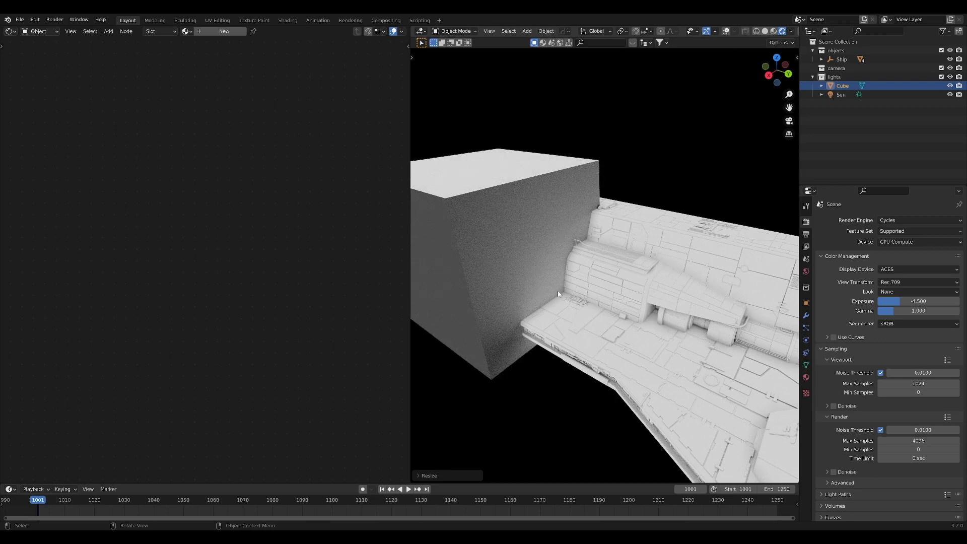
{"action": "key", "text": "s"}
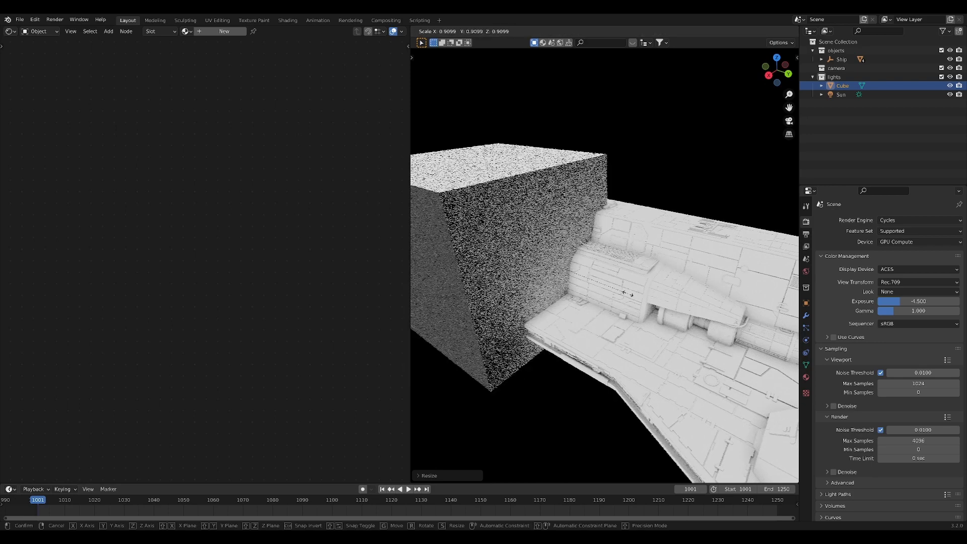
{"action": "left_click", "coordinate": [589, 293]}
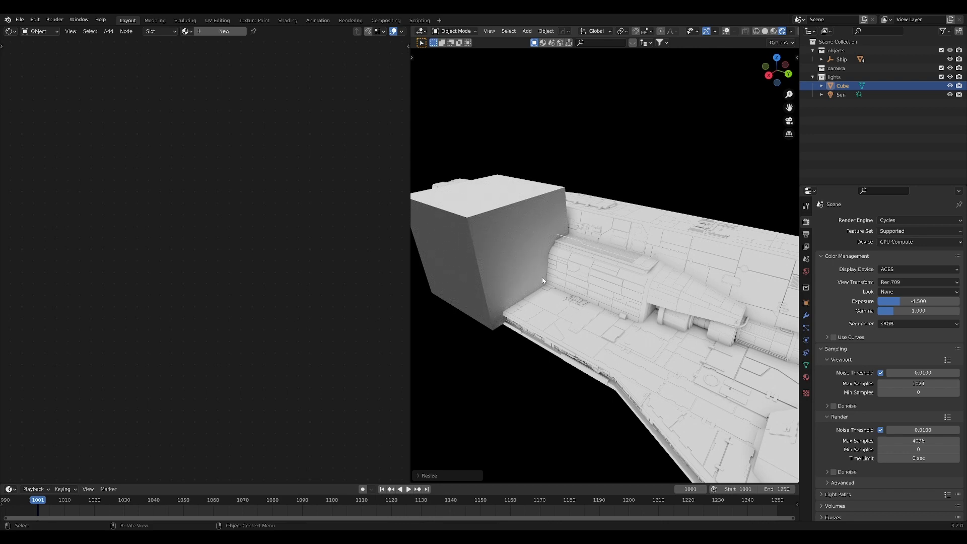
Reselect the ship to check the occlusion around the test cube, and delete the cube
{"action": "left_click", "coordinate": [568, 291], "text": "alt"}
{"action": "left_click", "coordinate": [568, 287]}
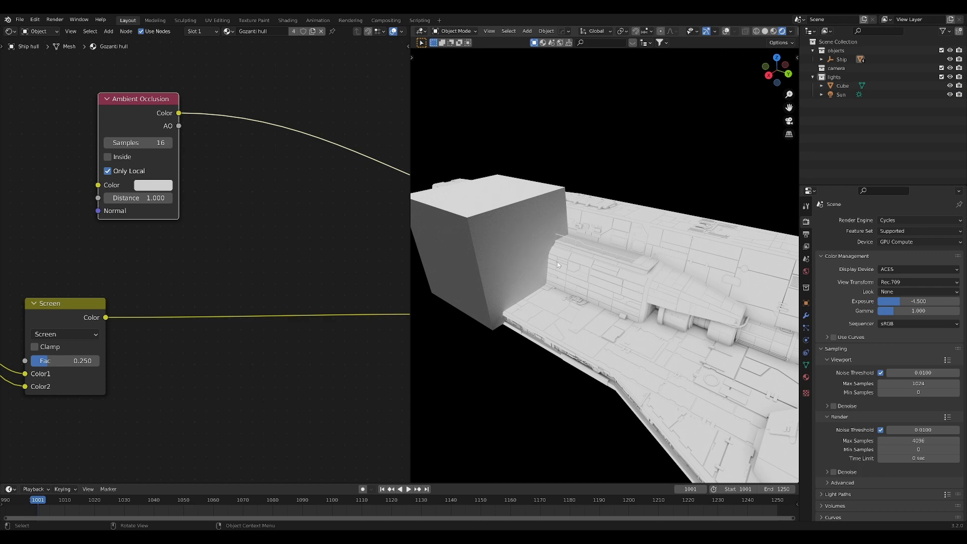
{"action": "left_click", "coordinate": [522, 231]}
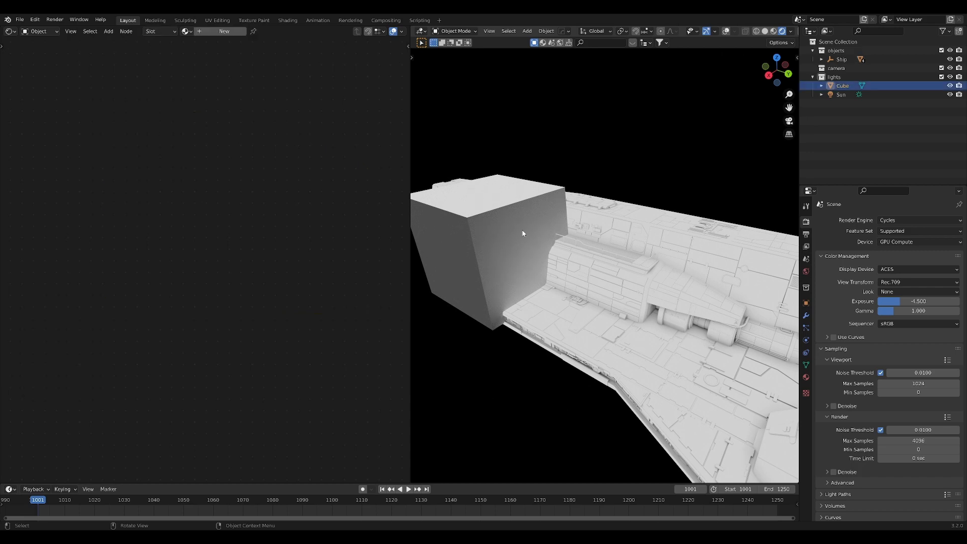
{"action": "key", "text": "x"}
{"action": "left_click", "coordinate": [529, 233]}
Add the blue_concrete_bw.tif image texture and move it together with the Ambient Occlusion node above the existing nodes
{"action": "scroll", "coordinate": [559, 272], "scroll_direction": "up", "scroll_amount": 5}
{"action": "middle_click_drag", "start_coordinate": [559, 280], "coordinate": [606, 261]}
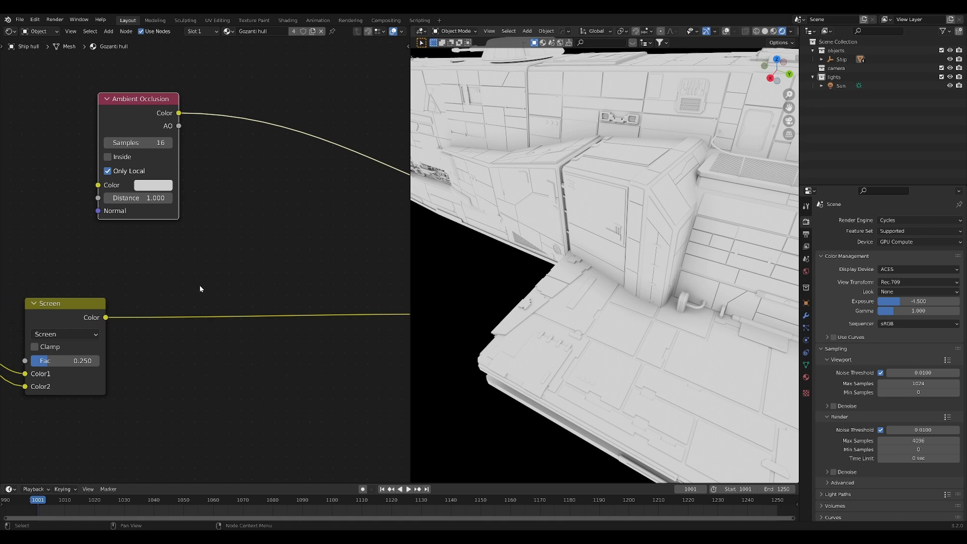
{"action": "key", "text": "ctrl+v"}
{"action": "middle_click_drag", "start_coordinate": [186, 303], "coordinate": [264, 334]}
{"action": "key", "text": "g"}
{"action": "scroll", "coordinate": [56, 117], "scroll_direction": "down", "scroll_amount": 3}
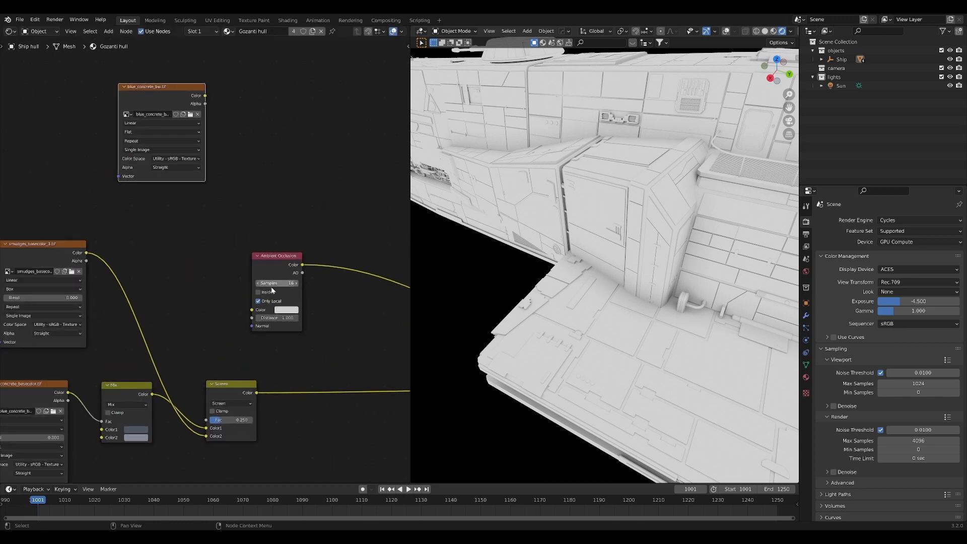
{"action": "left_click", "coordinate": [211, 95]}
{"action": "left_click", "coordinate": [161, 198], "text": "shift"}
{"action": "middle_click_drag", "start_coordinate": [228, 263], "coordinate": [277, 311]}
{"action": "key", "text": "g"}
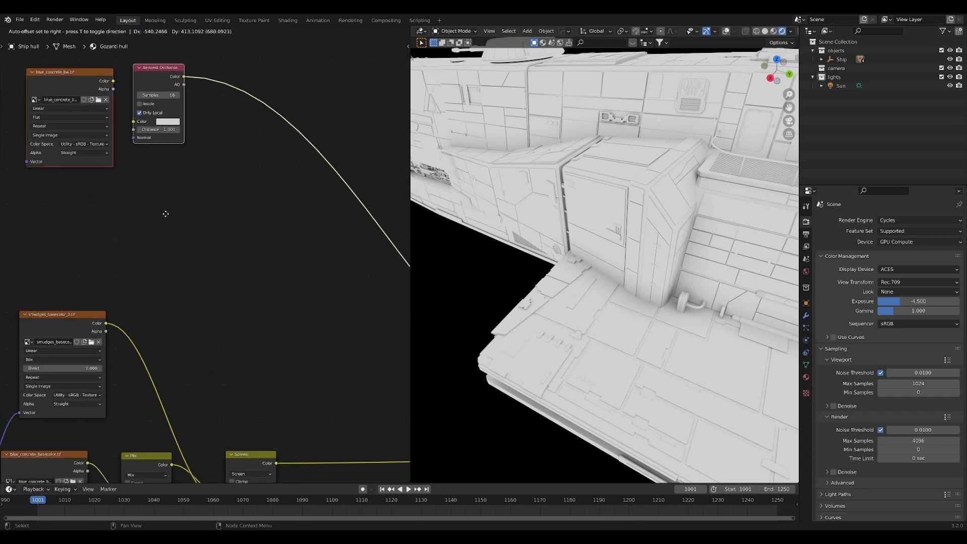
{"action": "left_click", "coordinate": [167, 207]}
Duplicate the Texture Coordinate and Mapping nodes and connect the copy's Vector output to the blue_concrete_bw.tif texture
{"action": "left_click", "coordinate": [185, 265]}
{"action": "middle_click_drag", "start_coordinate": [185, 265], "coordinate": [341, 239]}
{"action": "scroll", "coordinate": [340, 238], "scroll_direction": "down", "scroll_amount": 6}
{"action": "left_click_drag", "start_coordinate": [93, 337], "coordinate": [206, 448]}
{"action": "key", "text": "shift+d"}
{"action": "left_click", "coordinate": [219, 188]}
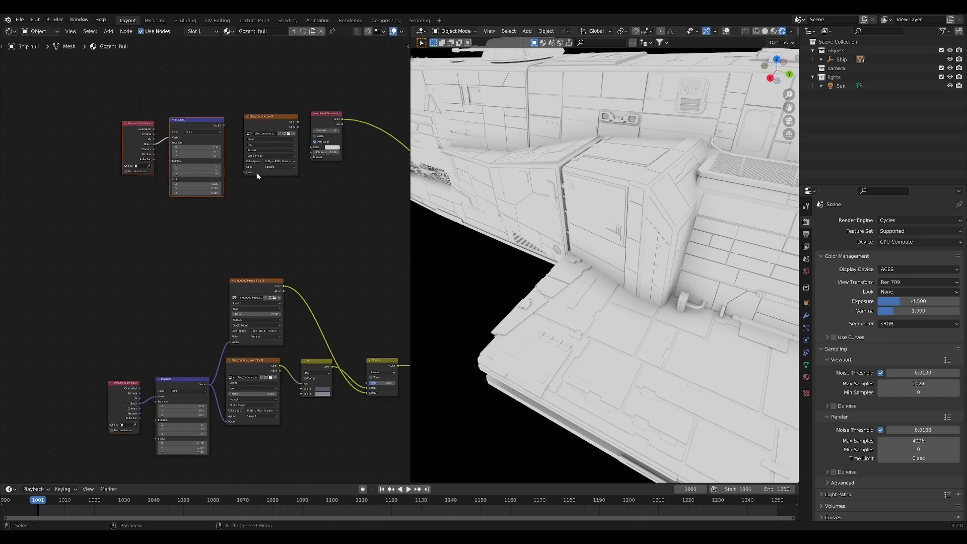
{"action": "scroll", "coordinate": [243, 240], "scroll_direction": "up", "scroll_amount": 3}
{"action": "middle_click_drag", "start_coordinate": [258, 187], "coordinate": [215, 298]}
{"action": "scroll", "coordinate": [244, 243], "scroll_direction": "up", "scroll_amount": 5}
{"action": "left_click_drag", "start_coordinate": [186, 265], "coordinate": [147, 172]}
Switch the blue_concrete_bw.tif texture's projection to Box and preview the texture on the hull
{"action": "scroll", "coordinate": [221, 212], "scroll_direction": "down", "scroll_amount": 4}
{"action": "middle_click_drag", "start_coordinate": [221, 212], "coordinate": [220, 244]}
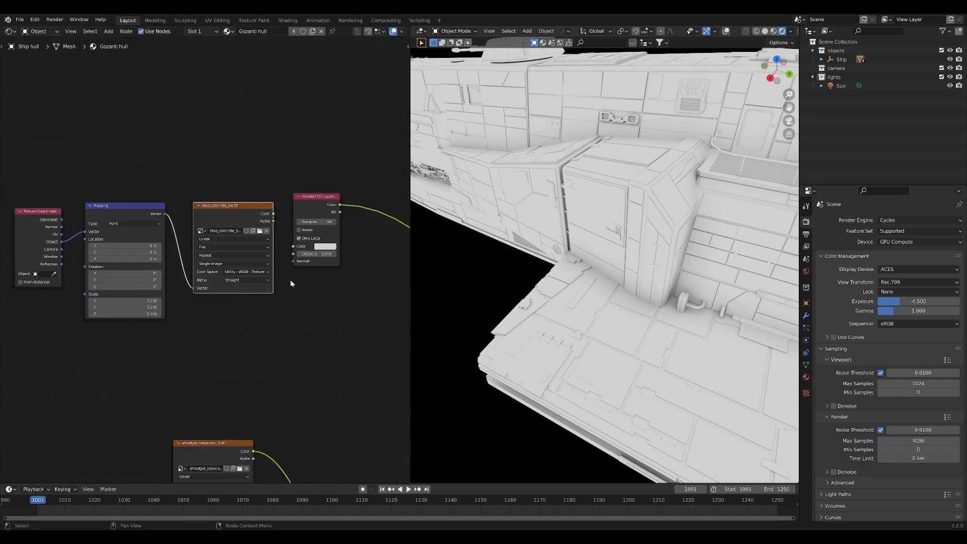
{"action": "left_click", "coordinate": [220, 247]}
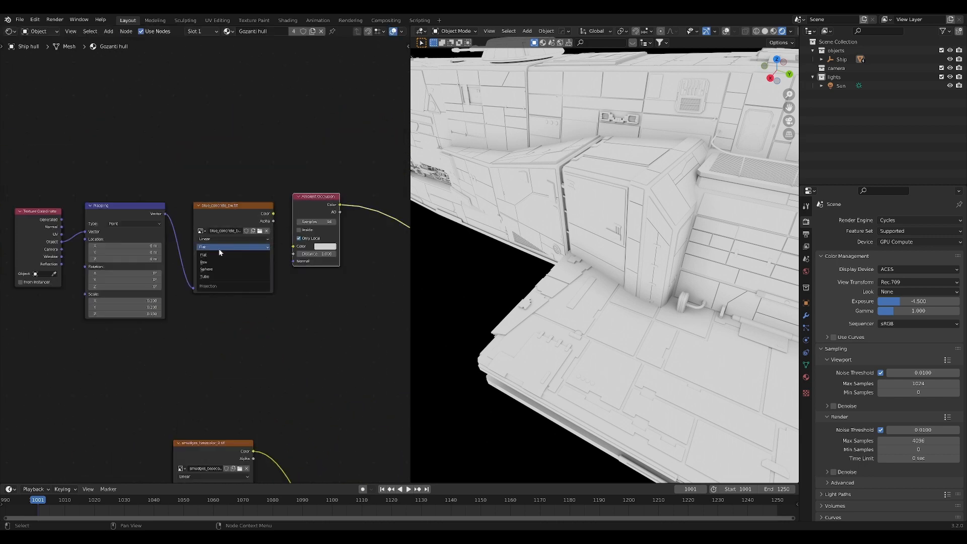
{"action": "left_click", "coordinate": [221, 262]}
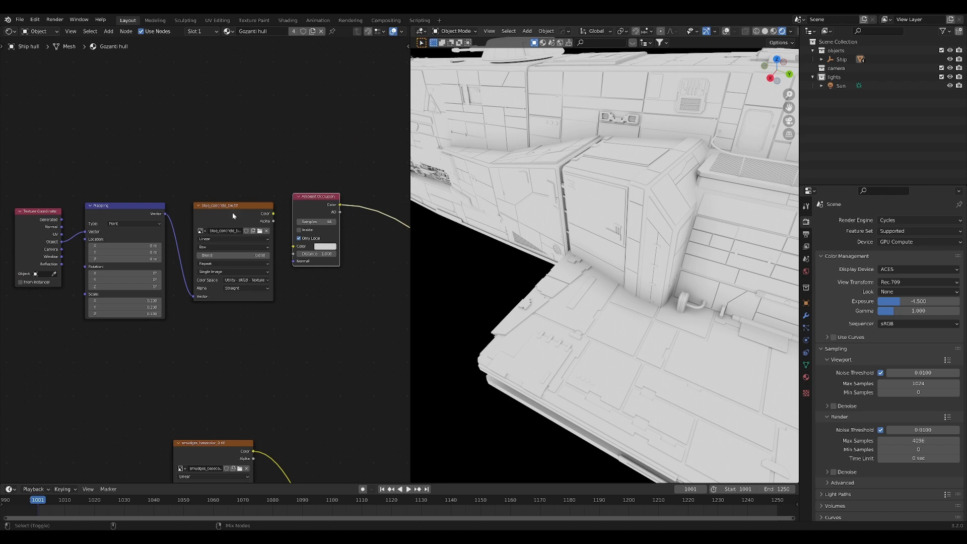
{"action": "left_click", "coordinate": [242, 222], "text": "ctrl+shift"}
Set the duplicated Mapping node's scale to 0.15 on all three axes
{"action": "left_click_drag", "start_coordinate": [125, 301], "coordinate": [124, 314]}
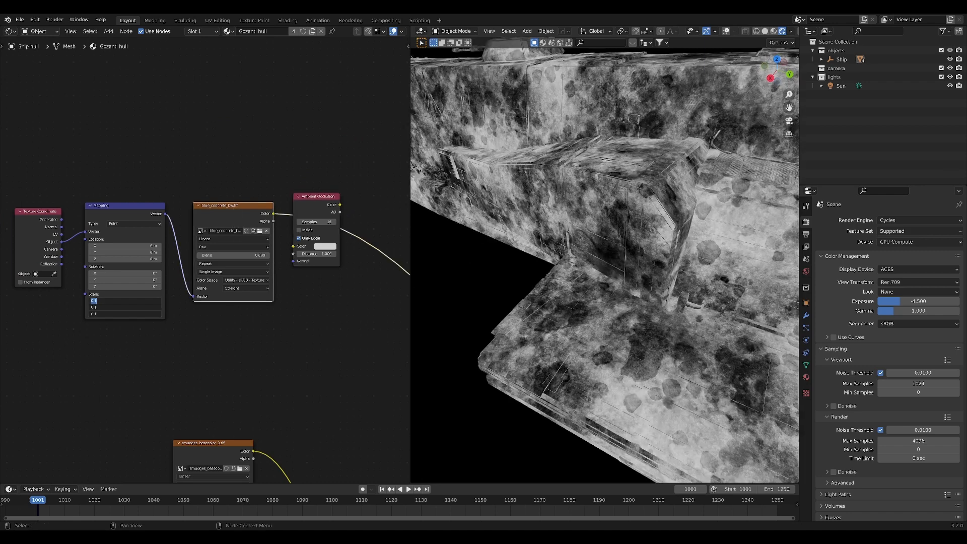
{"action": "type", "text": ".15"}
{"action": "key", "text": "Return"}
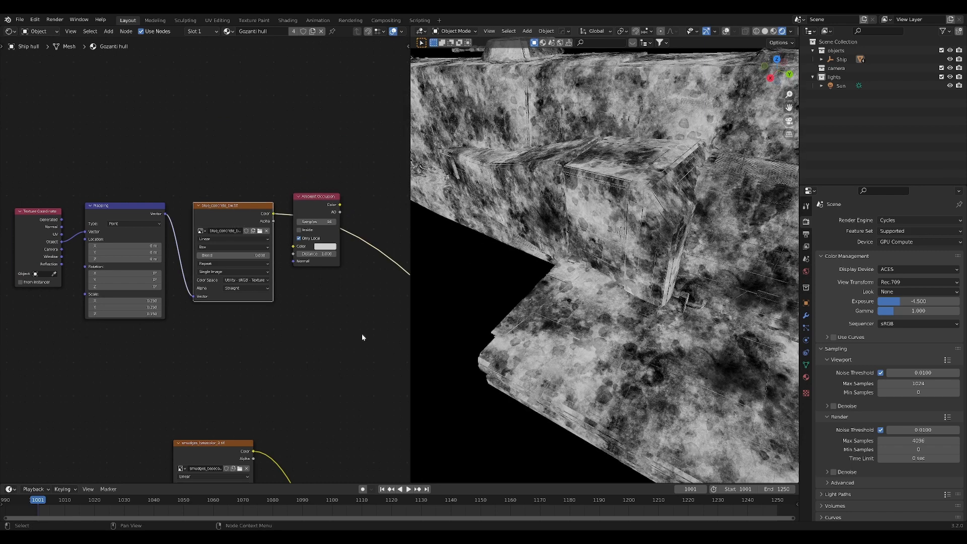
Connect the blue_concrete_bw.tif colour to the Ambient Occlusion node's Distance and preview the occlusion on the hull
{"action": "scroll", "coordinate": [53, 201], "scroll_direction": "down", "scroll_amount": 1}
{"action": "middle_click_drag", "start_coordinate": [231, 308], "coordinate": [147, 304]}
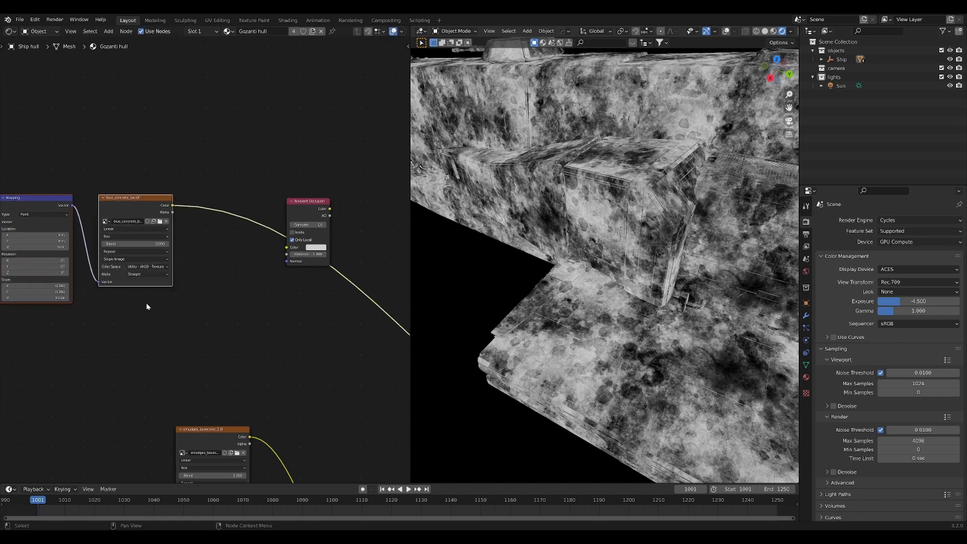
{"action": "scroll", "coordinate": [147, 304], "scroll_direction": "up", "scroll_amount": 2}
{"action": "middle_click_drag", "start_coordinate": [163, 198], "coordinate": [146, 192]}
{"action": "left_click_drag", "start_coordinate": [138, 184], "coordinate": [307, 255]}
{"action": "left_click", "coordinate": [330, 196], "text": "ctrl+shift"}
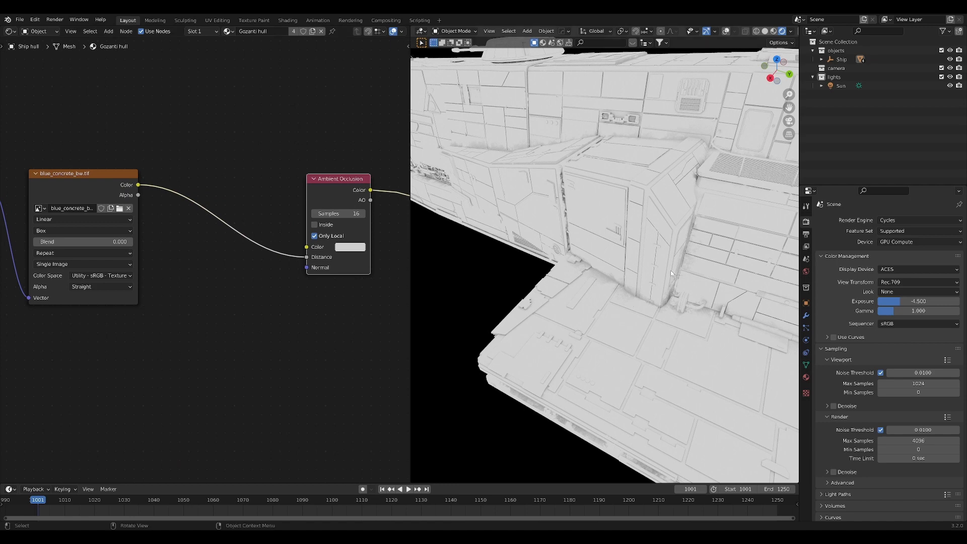
{"action": "middle_click_drag", "start_coordinate": [571, 316], "coordinate": [635, 331]}
Insert a Map Range node between the blue_concrete_bw.tif colour output and the Ambient Occlusion node's Distance input
{"action": "scroll", "coordinate": [223, 280], "scroll_direction": "up", "scroll_amount": 2}
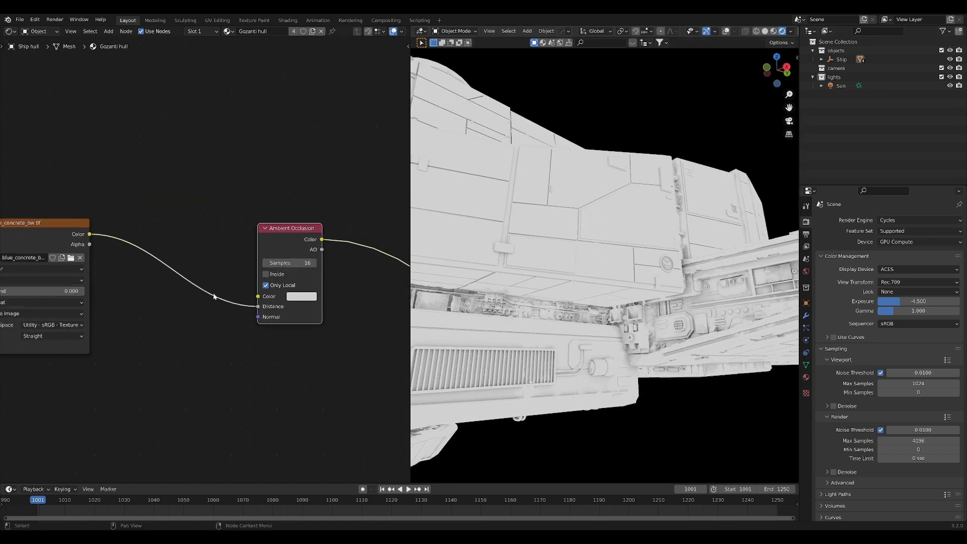
{"action": "key", "text": "shift+a"}
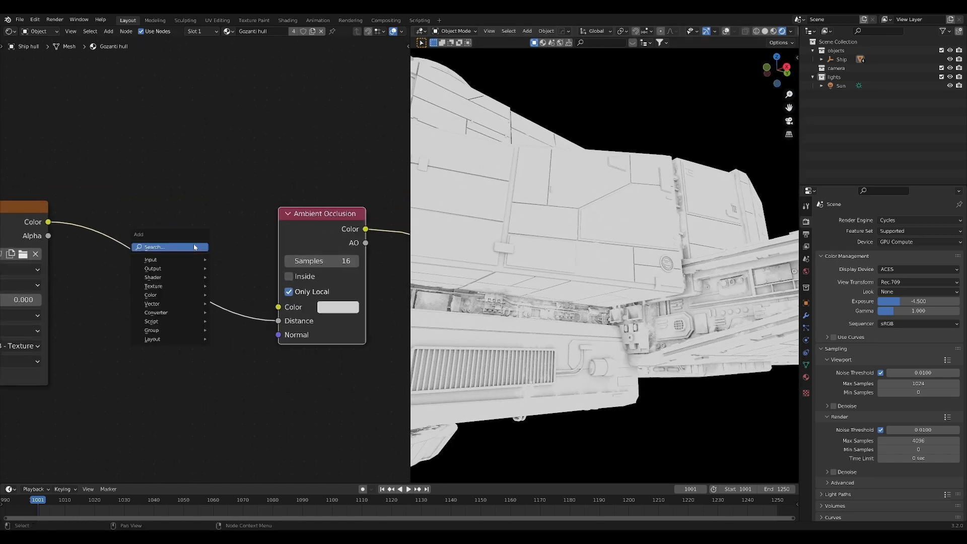
{"action": "left_click", "coordinate": [196, 250]}
{"action": "type", "text": "map"}
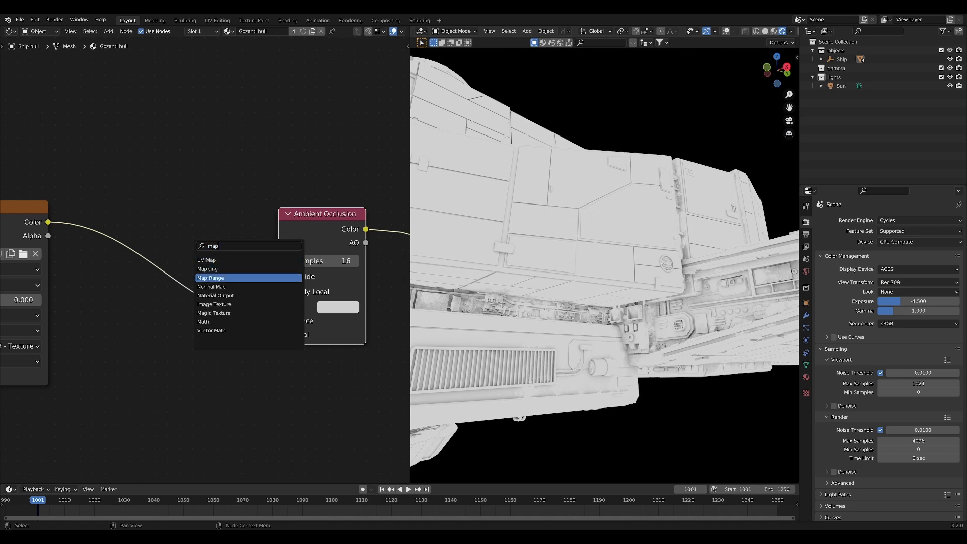
{"action": "left_click", "coordinate": [212, 277]}
{"action": "left_click", "coordinate": [189, 343]}
Set the Map Range node's To Min to 0.1 and To Max to 0.8
{"action": "left_click_drag", "start_coordinate": [189, 343], "coordinate": [458, 355]}
{"action": "right_click", "coordinate": [223, 343]}
{"action": "right_click", "coordinate": [189, 354]}
{"action": "double_click", "coordinate": [188, 344]}
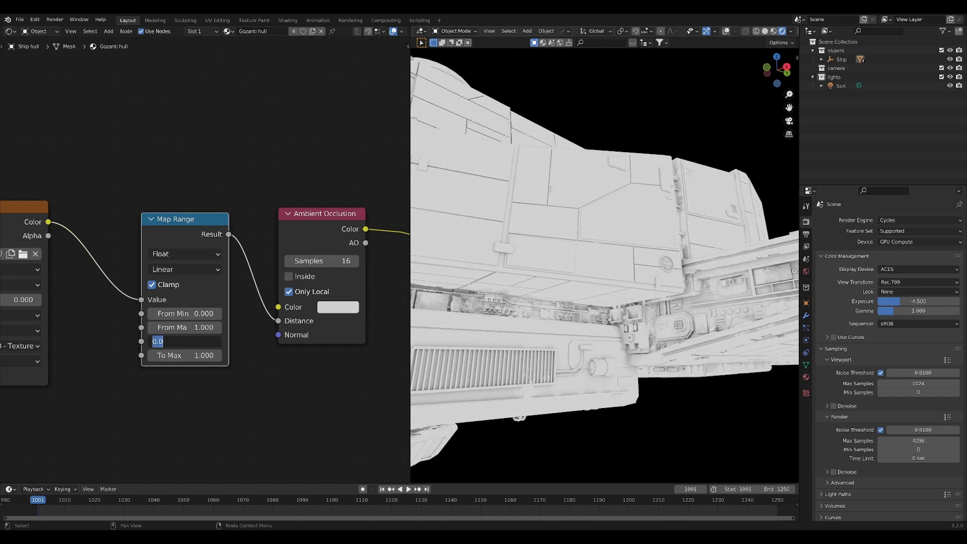
{"action": "type", "text": ".2"}
{"action": "key", "text": "Return"}
{"action": "double_click", "coordinate": [184, 342]}
{"action": "type", "text": ".1"}
{"action": "key", "text": "Tab"}
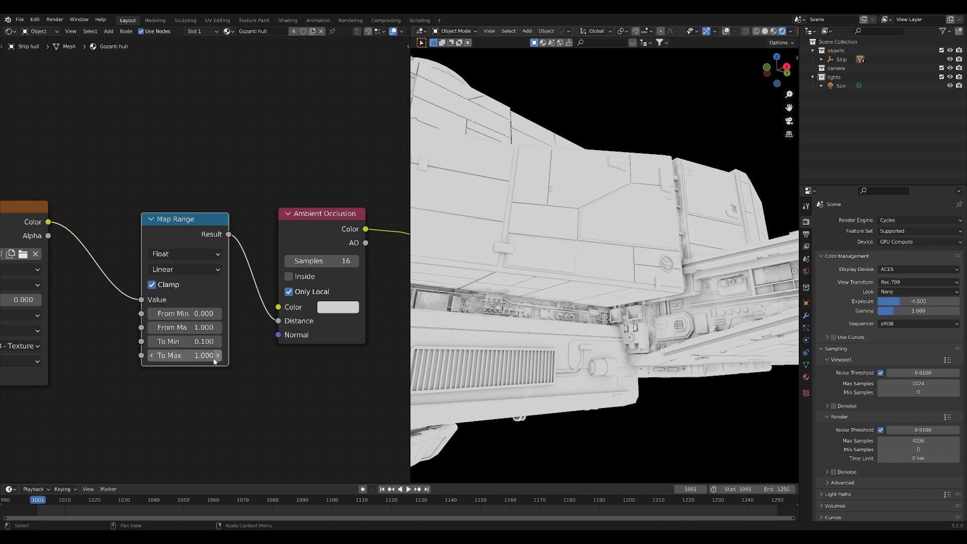
{"action": "type", "text": ".8"}
{"action": "key", "text": "Return"}
{"action": "scroll", "coordinate": [633, 367], "scroll_direction": "up", "scroll_amount": 10}
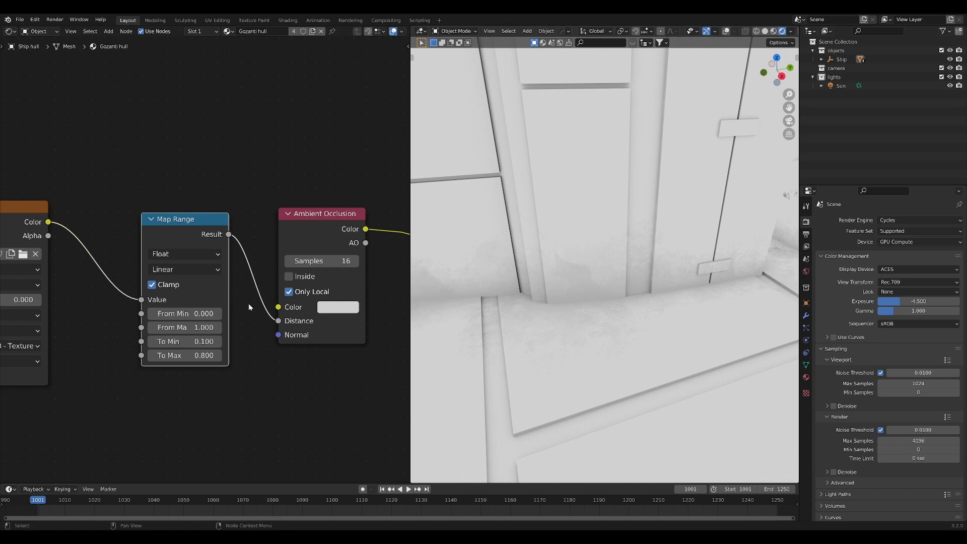
Insert a ColorRamp after the Ambient Occlusion node and move its black stop to about 0.26
{"action": "scroll", "coordinate": [249, 307], "scroll_direction": "down", "scroll_amount": 3}
{"action": "middle_click_drag", "start_coordinate": [385, 265], "coordinate": [213, 259]}
{"action": "key", "text": "shift+a"}
{"action": "left_click", "coordinate": [186, 261]}
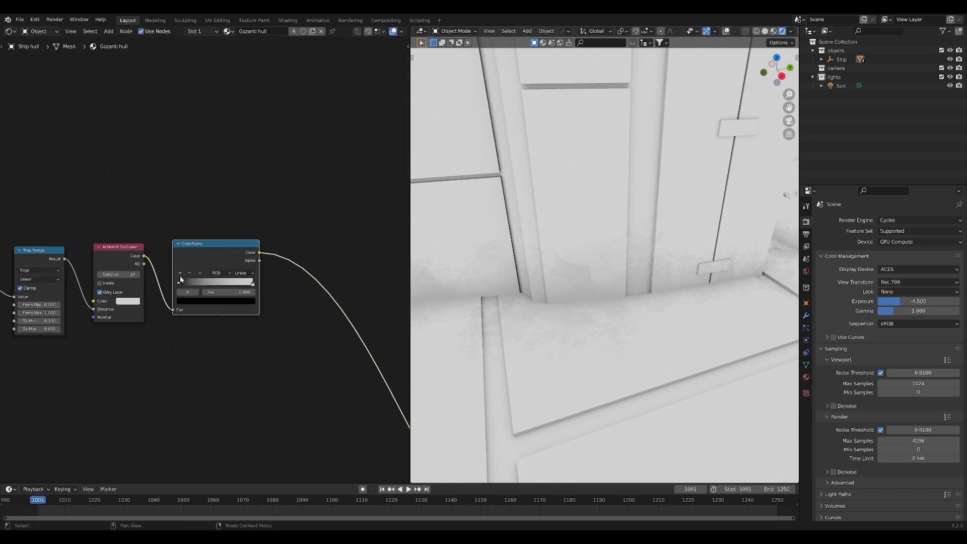
{"action": "left_click_drag", "start_coordinate": [180, 280], "coordinate": [204, 281]}
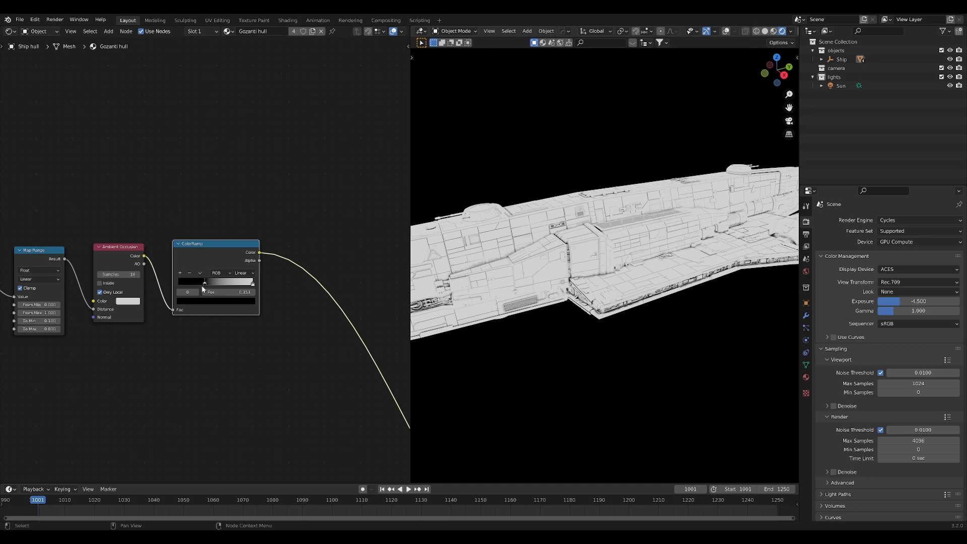
{"action": "mouse_move", "coordinate": [204, 282]}
{"action": "left_mouse_down"}
{"action": "mouse_move", "coordinate": [221, 284]}
{"action": "mouse_move", "coordinate": [198, 282]}
{"action": "left_mouse_up"}
{"action": "middle_click_drag", "start_coordinate": [701, 279], "coordinate": [580, 231]}
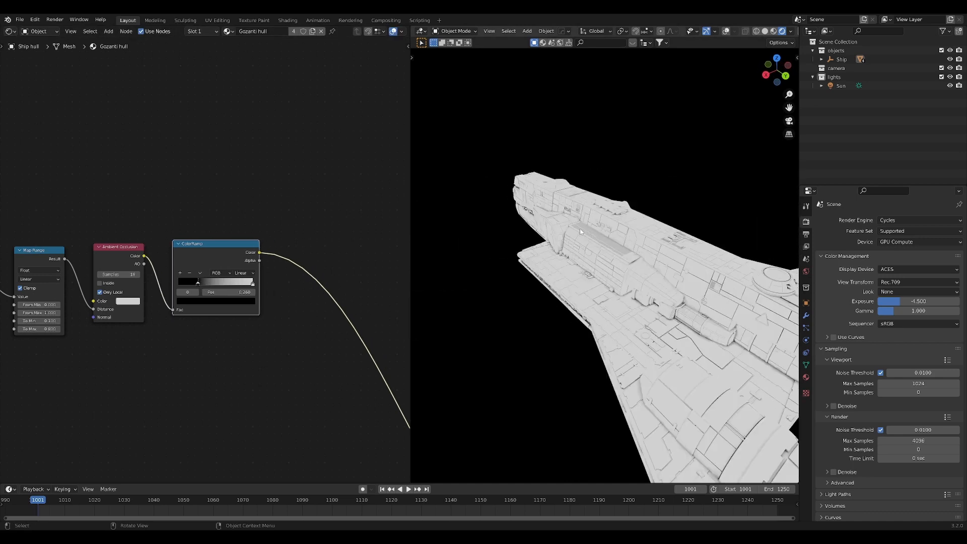
Duplicate the Screen mix node into the link to the Principled BSDF's Base Color and set the copy's blend mode to Multiply
{"action": "scroll", "coordinate": [69, 222], "scroll_direction": "down", "scroll_amount": 2}
{"action": "scroll", "coordinate": [186, 238], "scroll_direction": "down", "scroll_amount": 2}
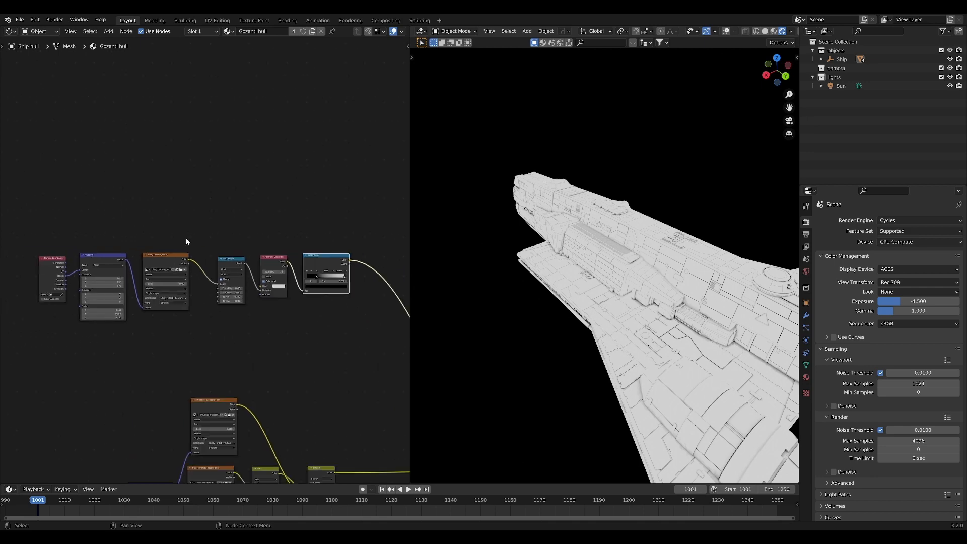
{"action": "left_click_drag", "start_coordinate": [217, 235], "coordinate": [351, 316]}
{"action": "scroll", "coordinate": [151, 282], "scroll_direction": "up", "scroll_amount": 1}
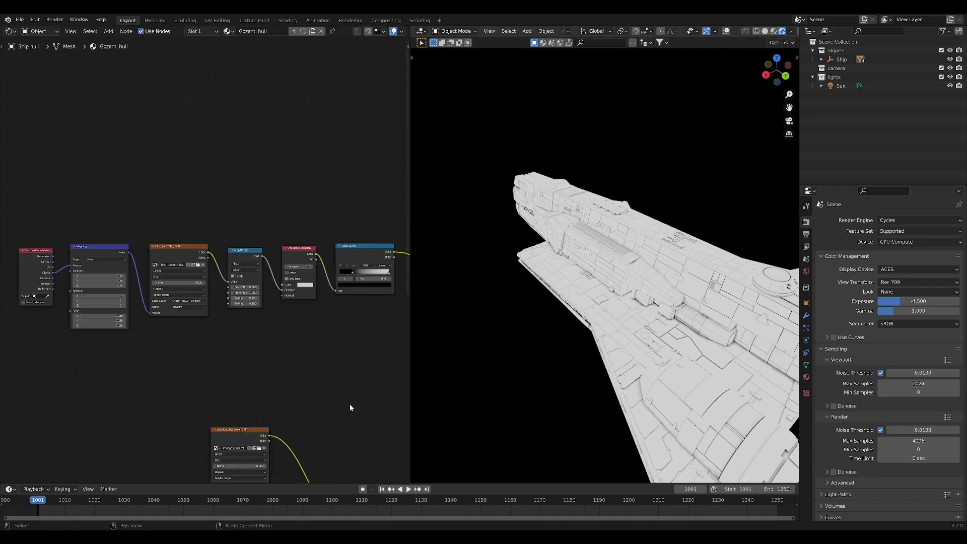
{"action": "middle_click_drag", "start_coordinate": [322, 407], "coordinate": [192, 222]}
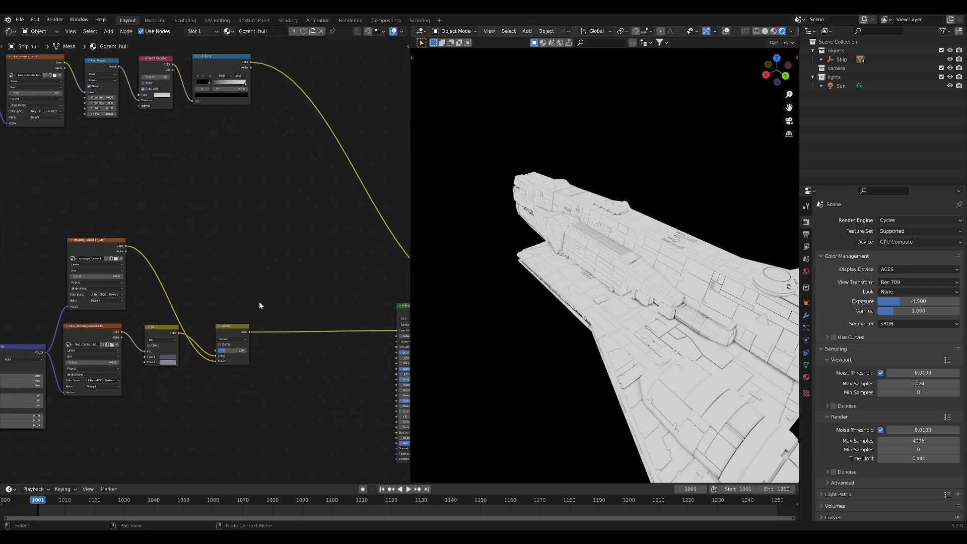
{"action": "scroll", "coordinate": [235, 325], "scroll_direction": "down", "scroll_amount": 1}
{"action": "key", "text": "ctrl+space"}
{"action": "left_click", "coordinate": [494, 387]}
{"action": "key", "text": "shift+d"}
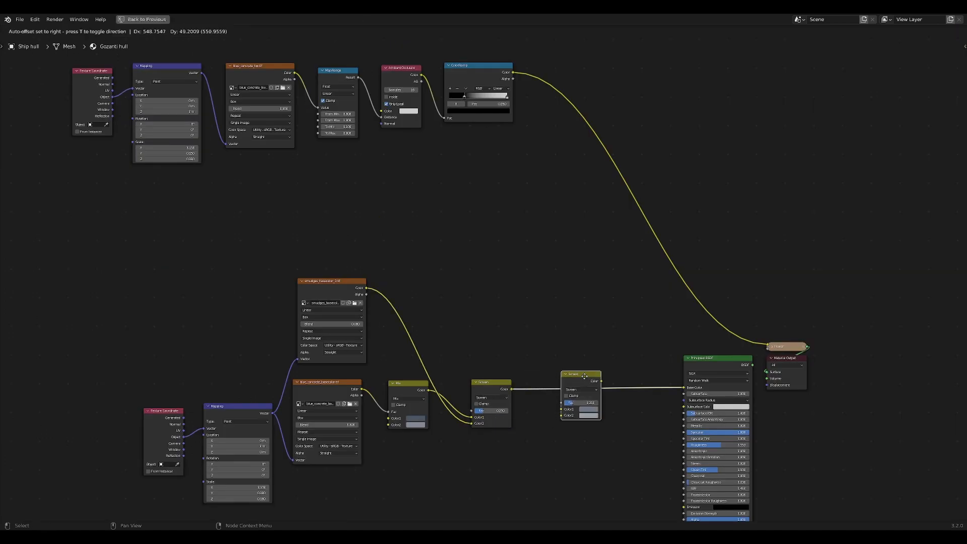
{"action": "left_click", "coordinate": [582, 390]}
{"action": "left_click", "coordinate": [582, 389]}
{"action": "left_click", "coordinate": [582, 371]}
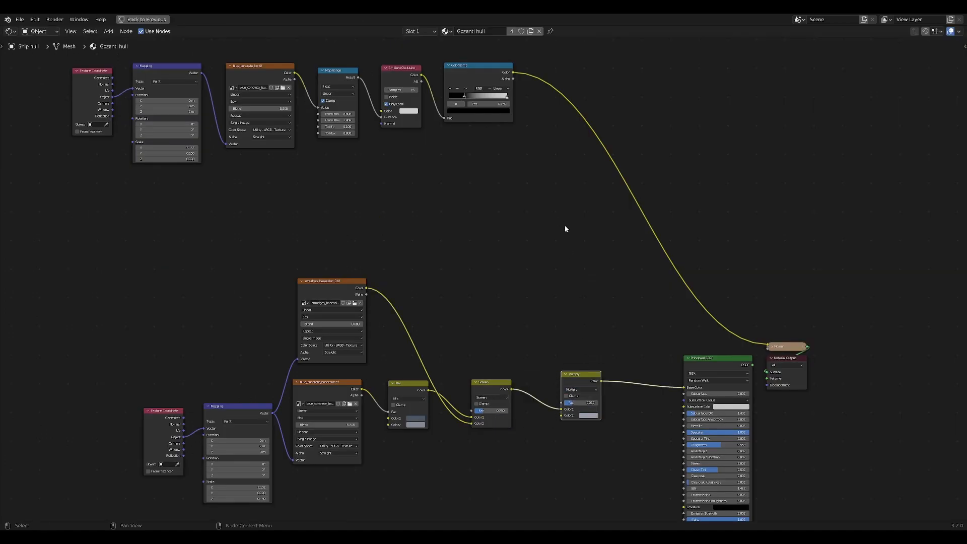
Insert an Invert node after the ColorRamp, connect its output to the Multiply node's Fac and preview the Multiply result
{"action": "left_click", "coordinate": [547, 98]}
{"action": "key", "text": "shift+a"}
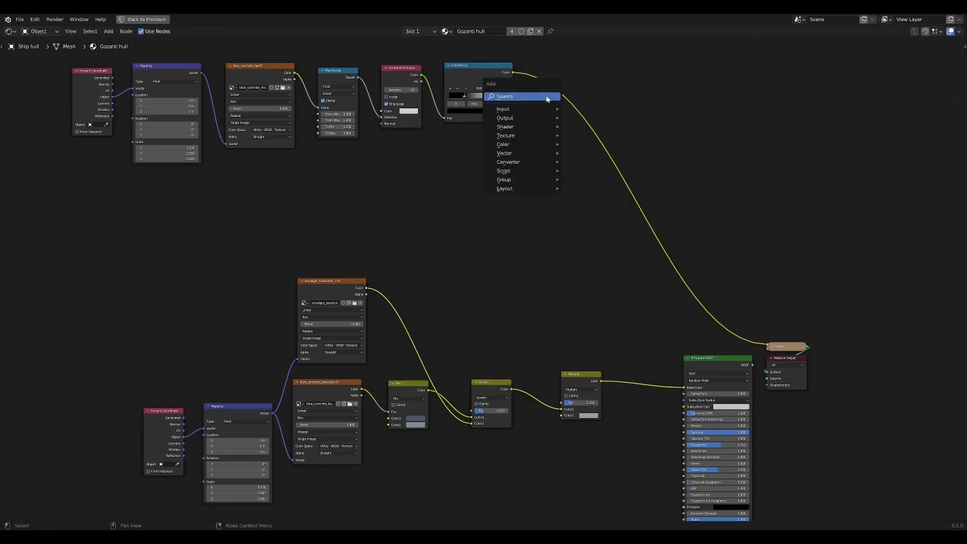
{"action": "left_click", "coordinate": [547, 98]}
{"action": "type", "text": "inv"}
{"action": "key", "text": "Return"}
{"action": "left_click", "coordinate": [549, 91]}
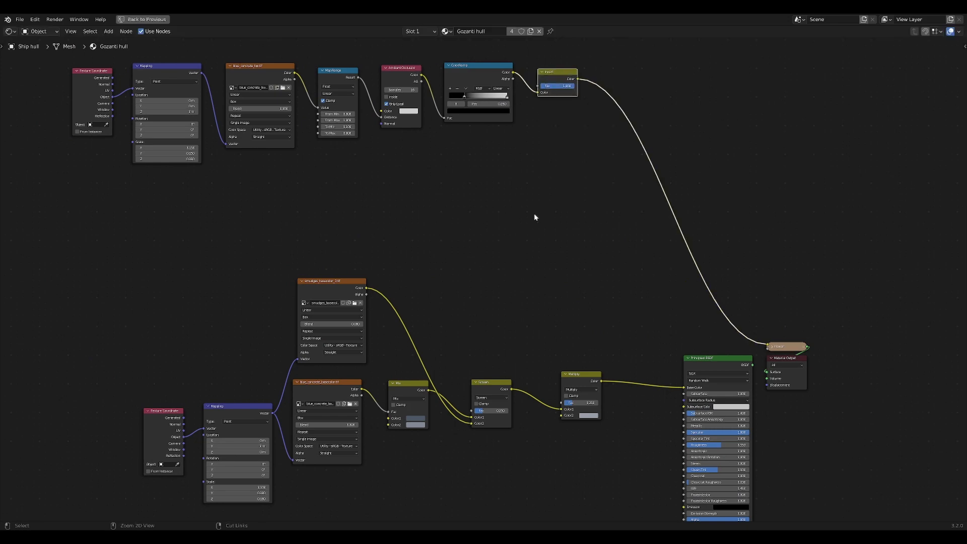
{"action": "key", "text": "ctrl+space"}
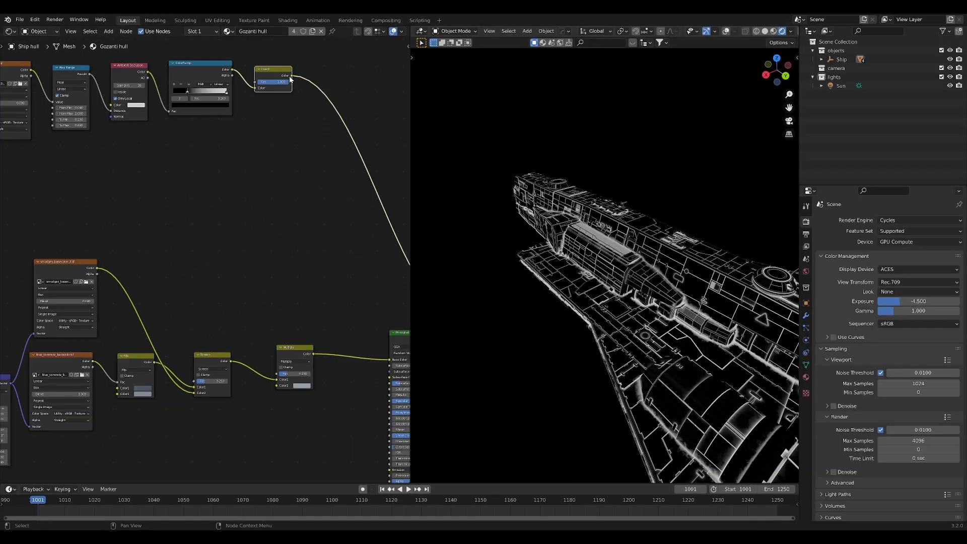
{"action": "left_click_drag", "start_coordinate": [291, 75], "coordinate": [264, 360]}
{"action": "left_click", "coordinate": [263, 360], "text": "ctrl+shift"}
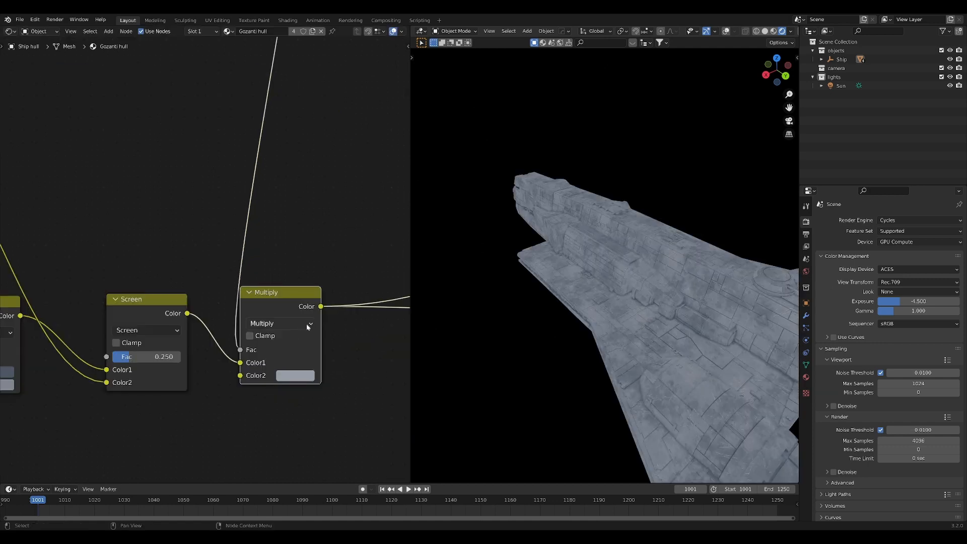
Set the Multiply node's Color2 to a light orange-brown and preview the Principled BSDF shading on the hull
{"action": "left_click", "coordinate": [309, 377]}
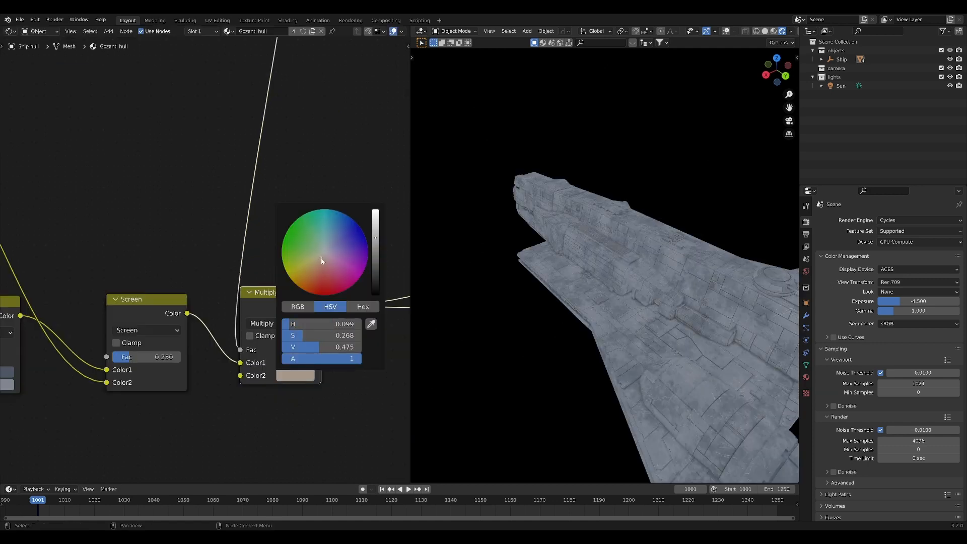
{"action": "left_click_drag", "start_coordinate": [322, 260], "coordinate": [321, 268]}
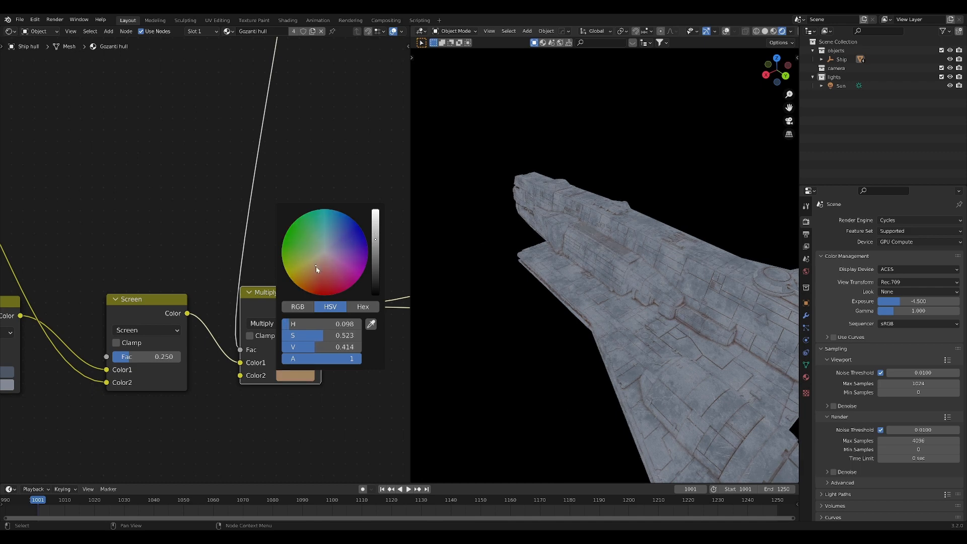
{"action": "mouse_move", "coordinate": [323, 347]}
{"action": "left_mouse_down"}
{"action": "mouse_move", "coordinate": [344, 347]}
{"action": "mouse_move", "coordinate": [333, 347]}
{"action": "left_mouse_up"}
{"action": "middle_click_drag", "start_coordinate": [645, 324], "coordinate": [523, 339]}
{"action": "scroll", "coordinate": [334, 328], "scroll_direction": "down", "scroll_amount": 5, "text": "ctrl"}
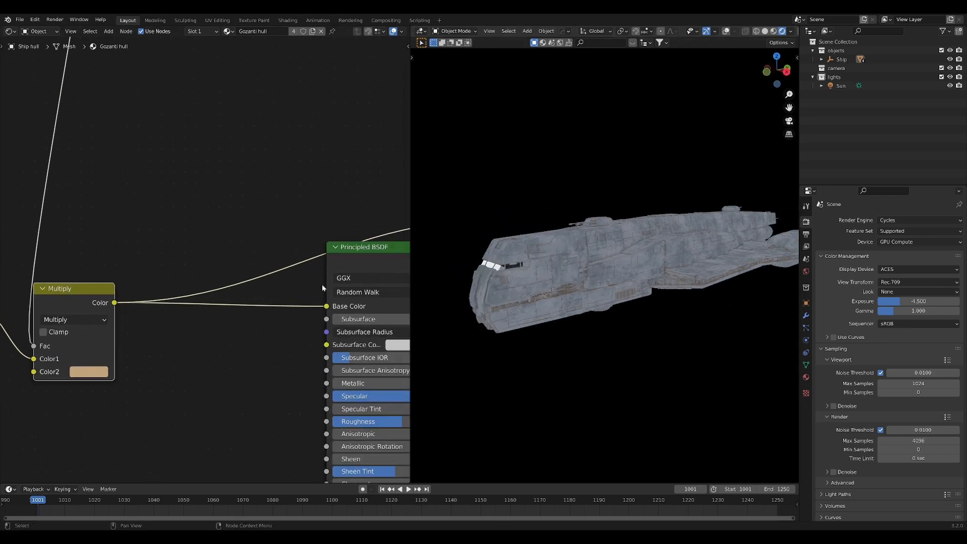
{"action": "middle_click_drag", "start_coordinate": [697, 272], "coordinate": [619, 277]}
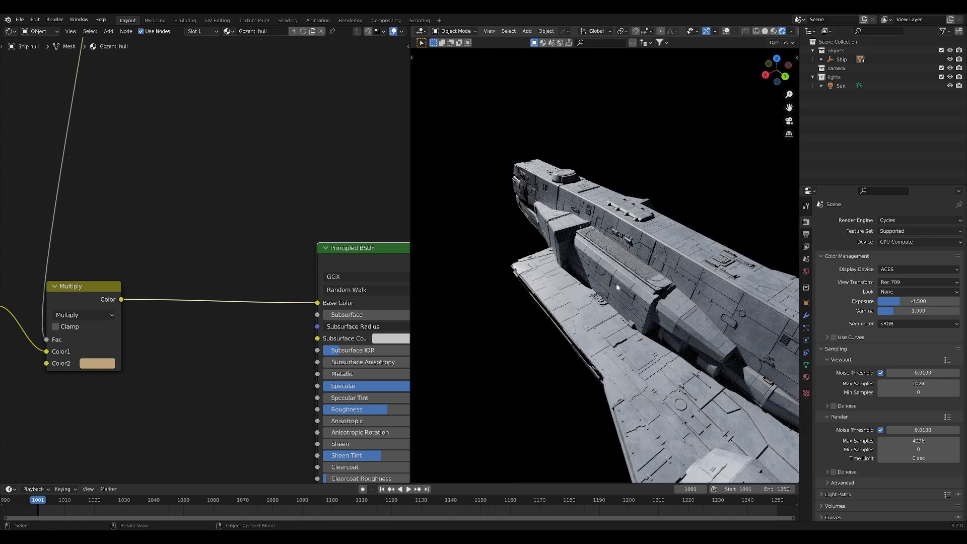
Move the black stop of the occlusion ColorRamp to about 0.63
{"action": "left_click", "coordinate": [113, 292]}
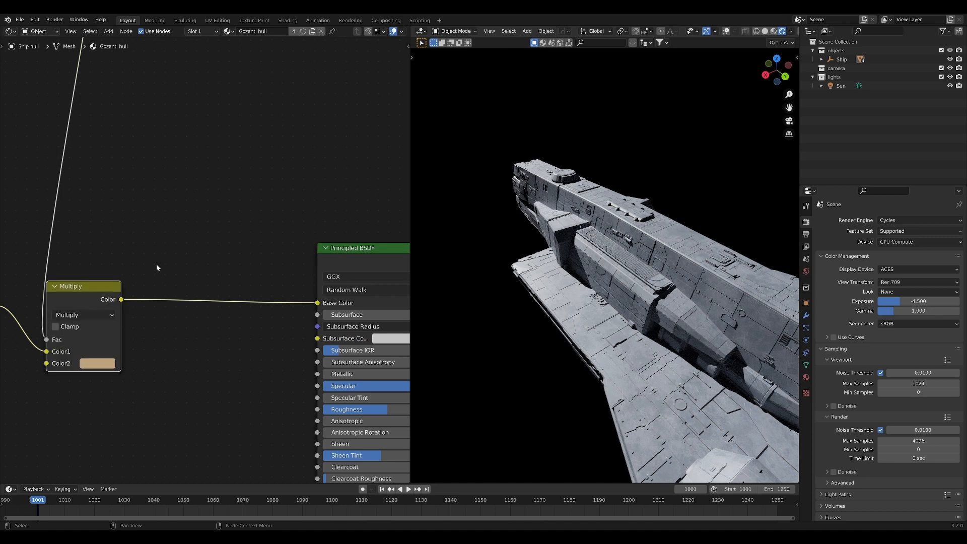
{"action": "scroll", "coordinate": [156, 267], "scroll_direction": "down", "scroll_amount": 2}
{"action": "middle_click_drag", "start_coordinate": [156, 267], "coordinate": [216, 341]}
{"action": "scroll", "coordinate": [214, 226], "scroll_direction": "up", "scroll_amount": 2}
{"action": "mouse_move", "coordinate": [214, 226]}
{"action": "left_mouse_down"}
{"action": "mouse_move", "coordinate": [270, 224]}
{"action": "mouse_move", "coordinate": [242, 219]}
{"action": "left_mouse_up"}
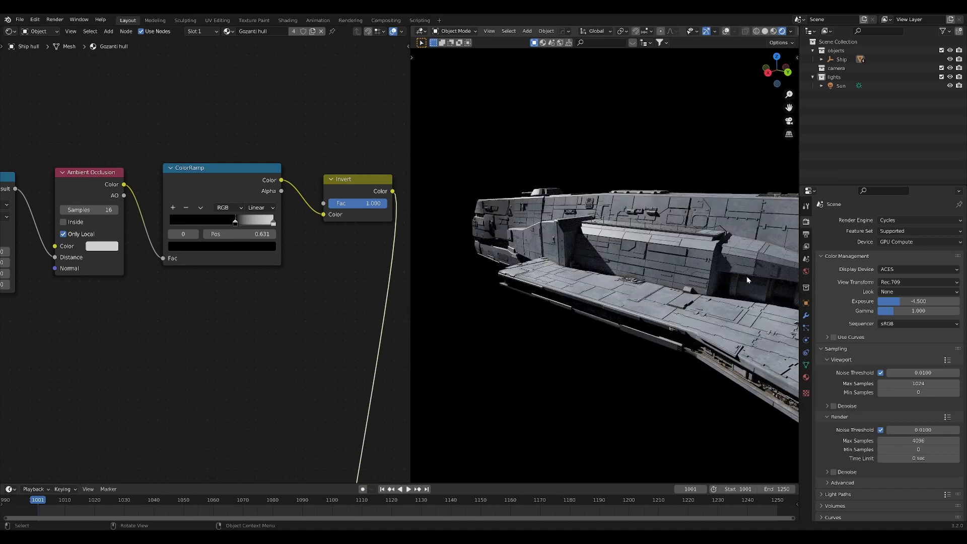
Select the whole ambient occlusion node chain and move it left, clear of the Multiply node
{"action": "scroll", "coordinate": [239, 328], "scroll_direction": "down", "scroll_amount": 6}
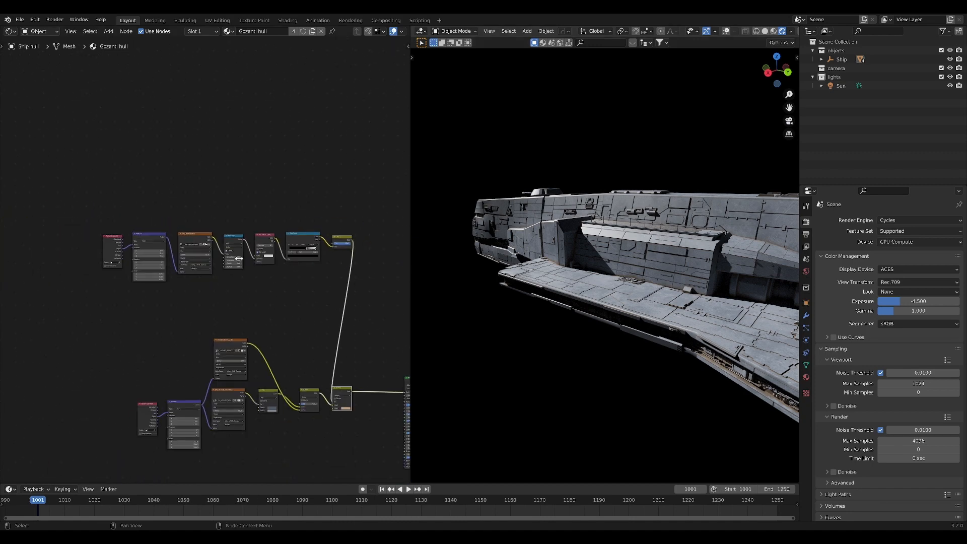
{"action": "left_click_drag", "start_coordinate": [104, 211], "coordinate": [341, 291]}
{"action": "key", "text": "g"}
{"action": "left_click", "coordinate": [275, 294]}
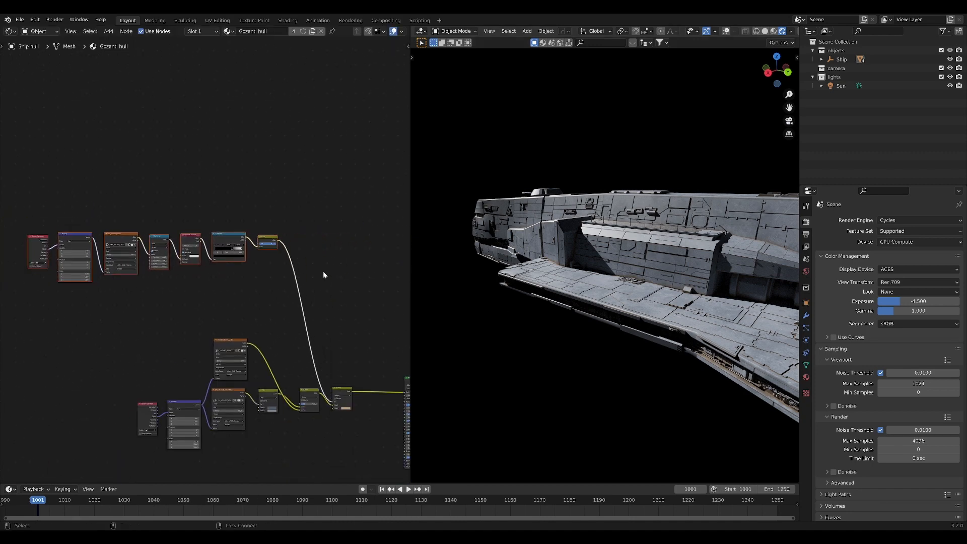
{"action": "left_click", "coordinate": [322, 272]}
Rotate the Sun light about the global Z axis to light the side of the ship
{"action": "middle_click_drag", "start_coordinate": [587, 297], "coordinate": [612, 277]}
{"action": "left_click", "coordinate": [840, 86]}
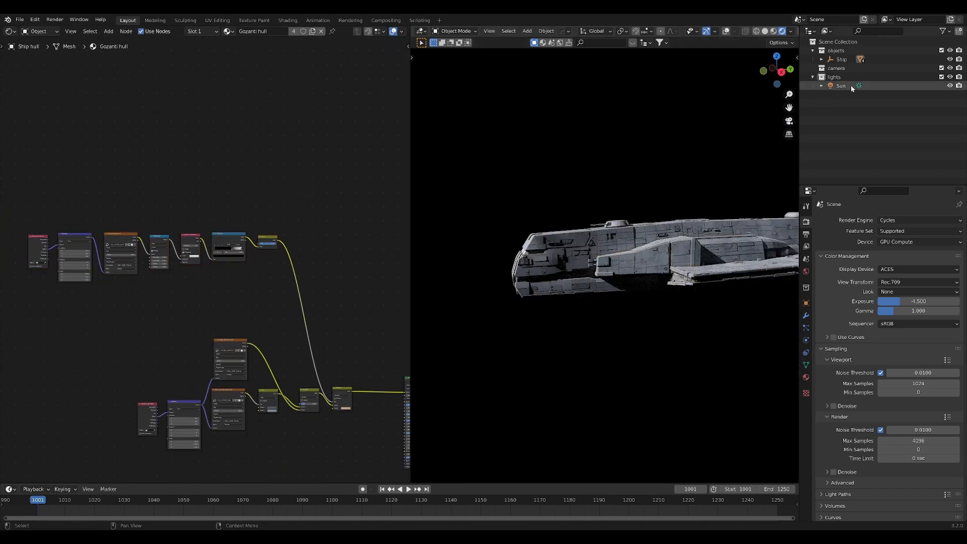
{"action": "key", "text": "r"}
{"action": "key", "text": "z"}
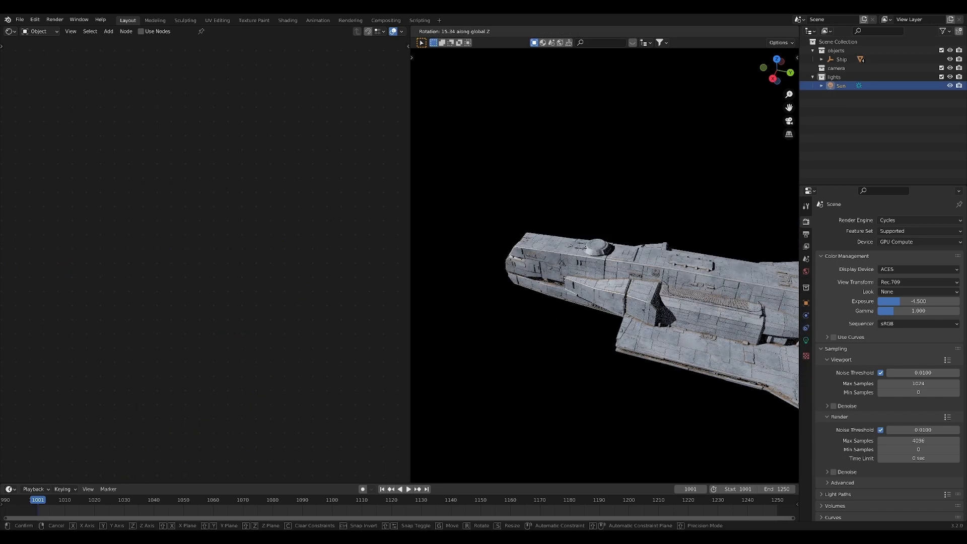
{"action": "left_click", "coordinate": [557, 358]}
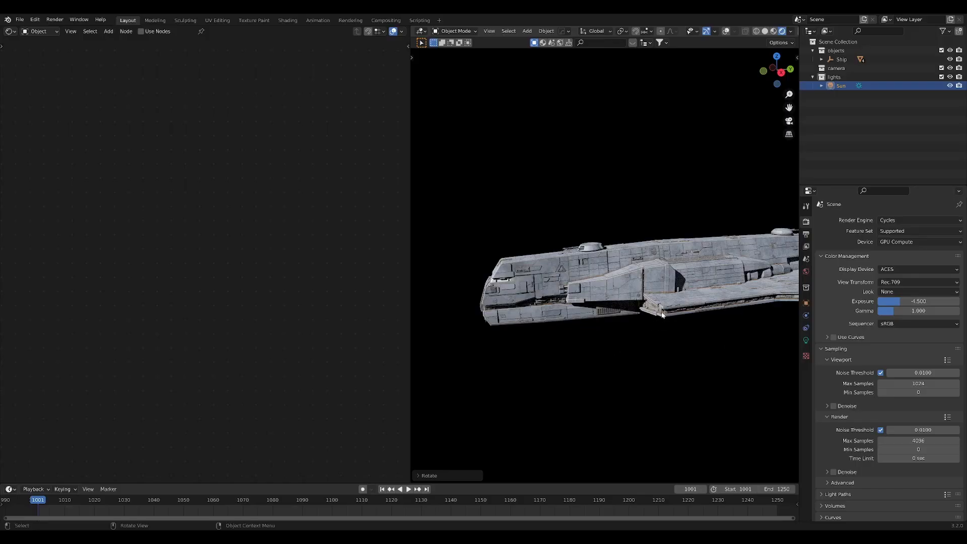
{"action": "middle_click_drag", "start_coordinate": [741, 325], "coordinate": [534, 393]}
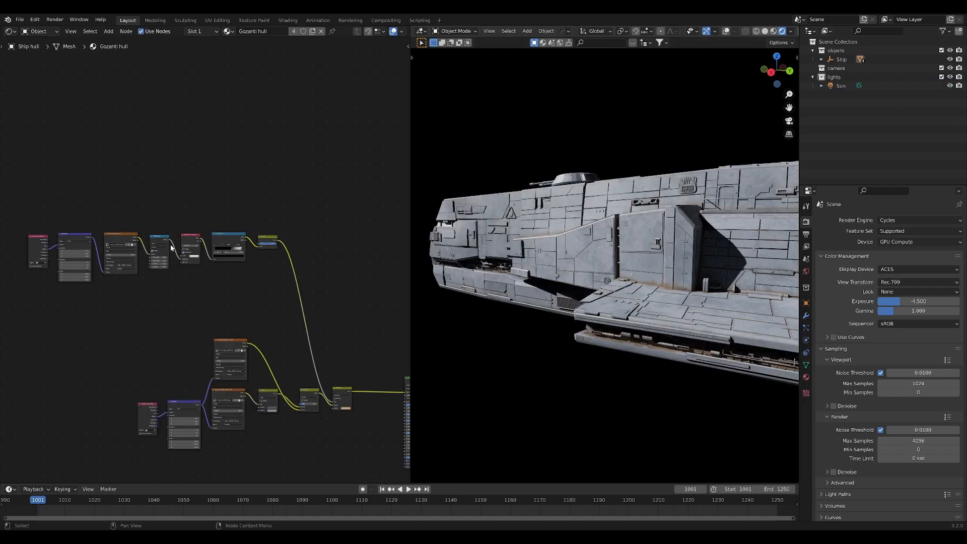
Move the ambient occlusion chain closer to the base texture nodes and shift all these nodes along X away from the Principled BSDF
{"action": "left_click_drag", "start_coordinate": [4, 205], "coordinate": [287, 302]}
{"action": "key", "text": "g"}
{"action": "left_click", "coordinate": [309, 341]}
{"action": "middle_click_drag", "start_coordinate": [309, 340], "coordinate": [329, 296]}
{"action": "left_click_drag", "start_coordinate": [32, 182], "coordinate": [378, 427]}
{"action": "key", "text": "g"}
{"action": "key", "text": "x"}
{"action": "left_click", "coordinate": [185, 416]}
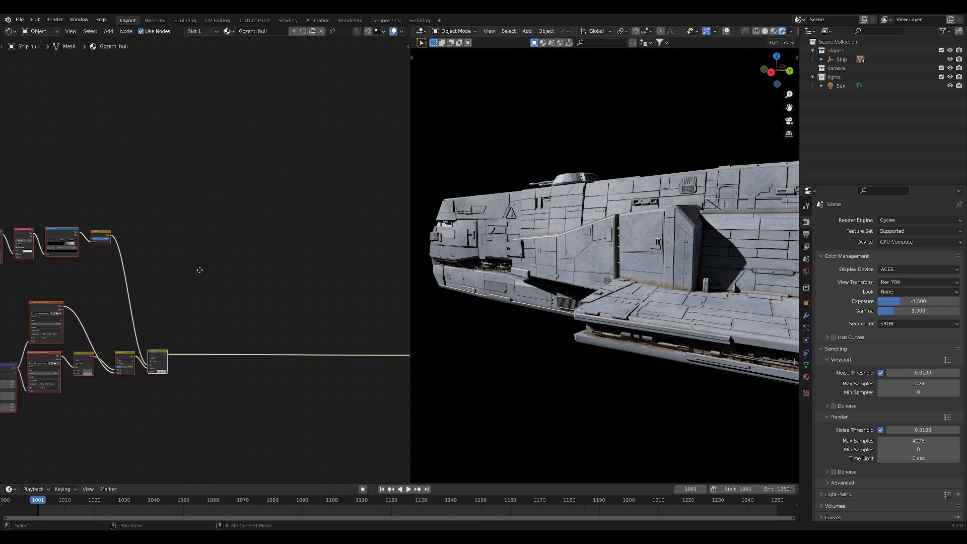
Set the liquid_drips_basecolor_2.tif texture's projection to Box and its Mapping node's scale to 0.1 on all three axes
{"action": "middle_click_drag", "start_coordinate": [199, 269], "coordinate": [252, 272]}
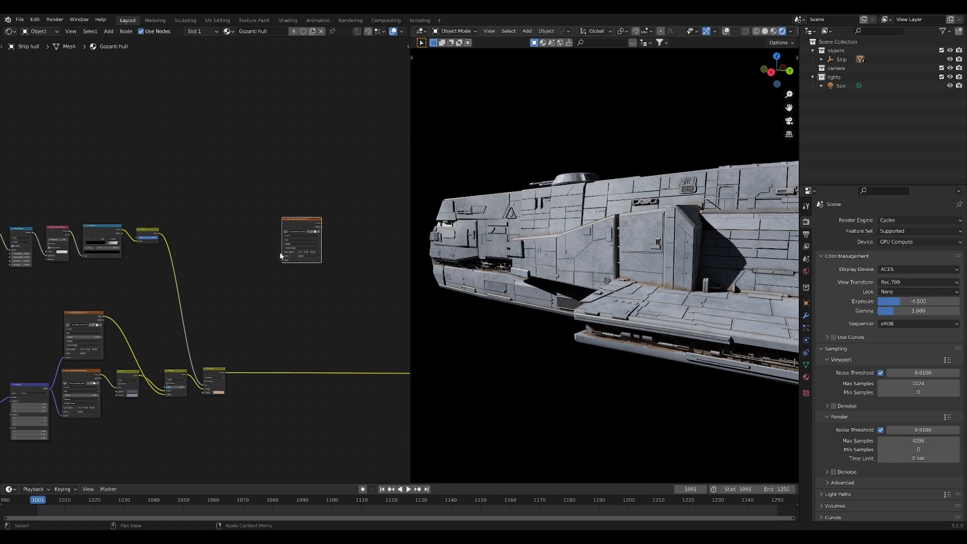
{"action": "middle_click_drag", "start_coordinate": [279, 241], "coordinate": [249, 204]}
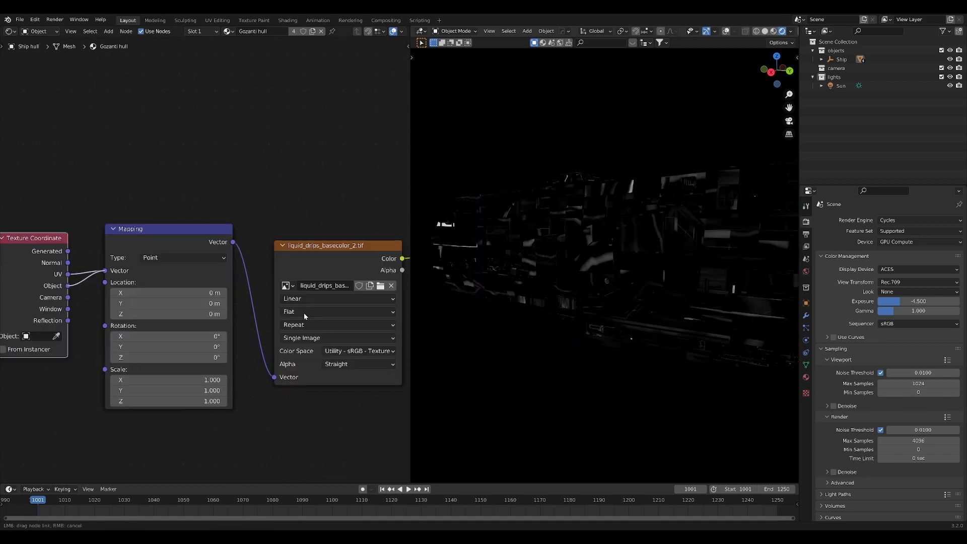
{"action": "left_click", "coordinate": [304, 312]}
{"action": "left_click", "coordinate": [300, 334]}
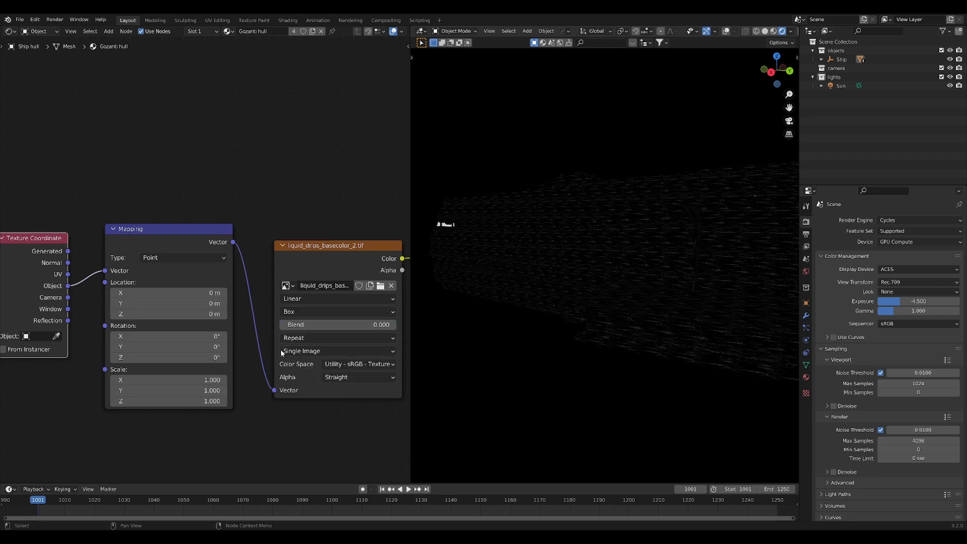
{"action": "left_click_drag", "start_coordinate": [211, 379], "coordinate": [211, 401]}
{"action": "type", "text": "0.1"}
{"action": "key", "text": "Return"}
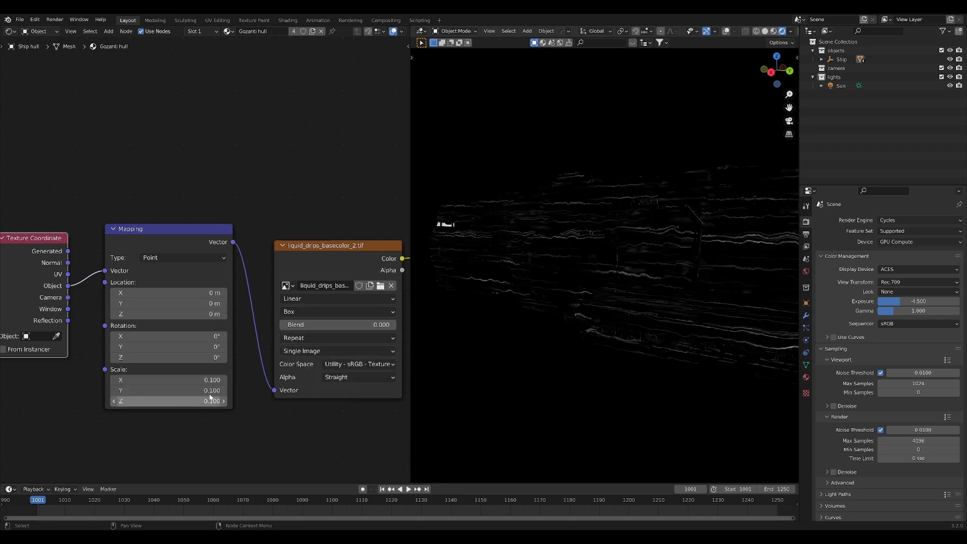
Set the drip texture Mapping node's Y rotation to 90° and inspect the streak direction on the hull
{"action": "middle_click_drag", "start_coordinate": [613, 296], "coordinate": [532, 318]}
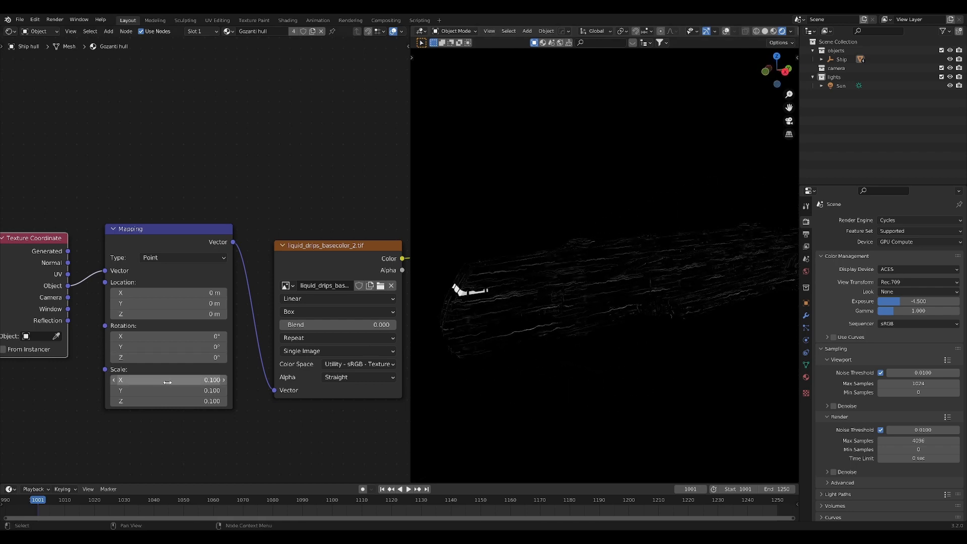
{"action": "left_click_drag", "start_coordinate": [166, 346], "coordinate": [224, 347]}
{"action": "left_click", "coordinate": [169, 346]}
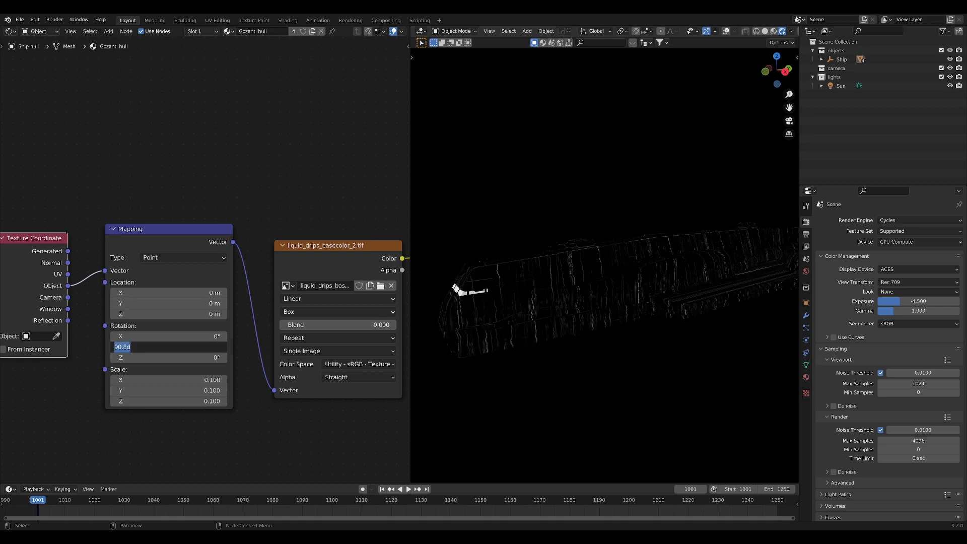
{"action": "type", "text": "90"}
{"action": "key", "text": "Return"}
{"action": "middle_click_drag", "start_coordinate": [513, 307], "coordinate": [672, 330]}
{"action": "scroll", "coordinate": [672, 331], "scroll_direction": "up", "scroll_amount": 5}
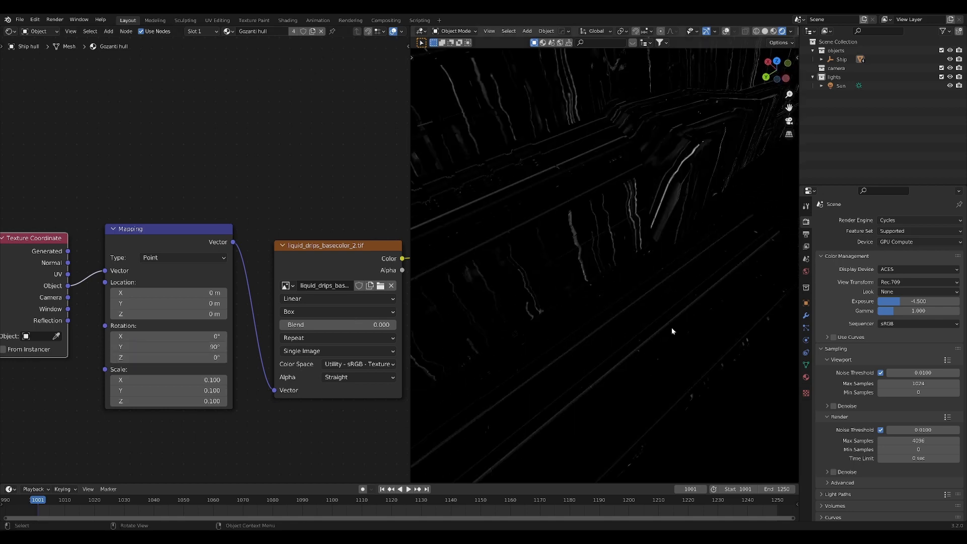
{"action": "scroll", "coordinate": [670, 329], "scroll_direction": "up", "scroll_amount": 2}
{"action": "mouse_move", "coordinate": [200, 336]}
{"action": "left_mouse_down"}
{"action": "mouse_move", "coordinate": [222, 337]}
{"action": "mouse_move", "coordinate": [207, 336]}
{"action": "left_mouse_up"}
{"action": "right_click", "coordinate": [201, 336]}
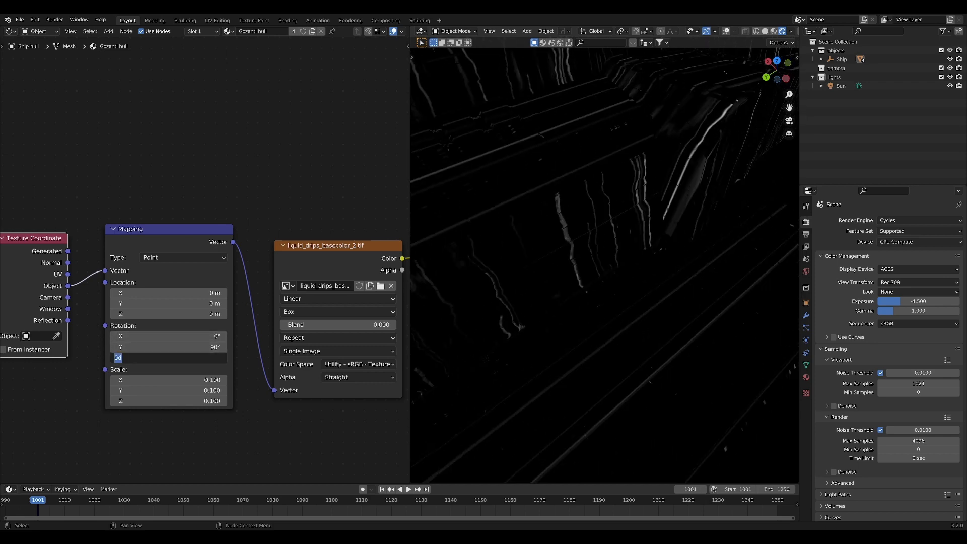
Try driving the drip texture from Generated and UV coordinates with Flat projection
{"action": "left_click_drag", "start_coordinate": [67, 251], "coordinate": [103, 273]}
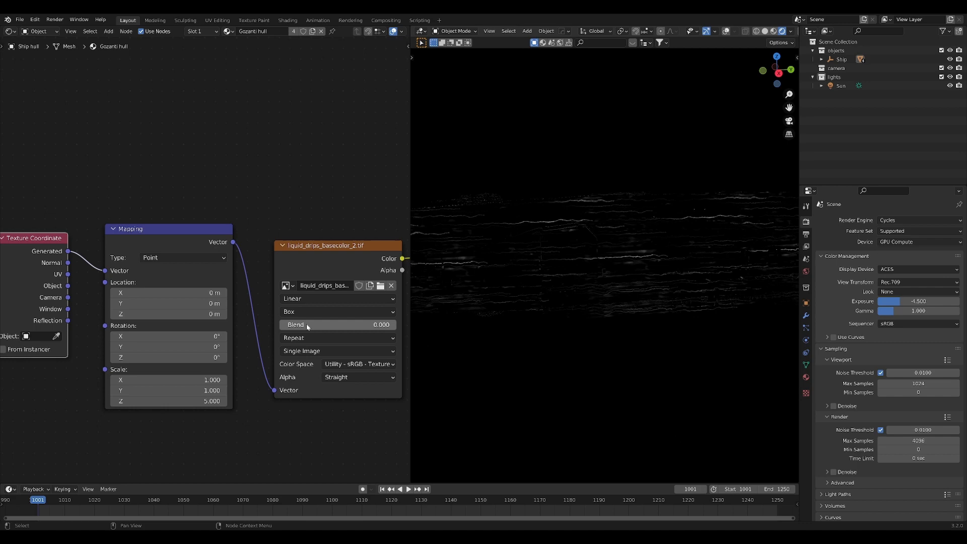
{"action": "left_click", "coordinate": [303, 313]}
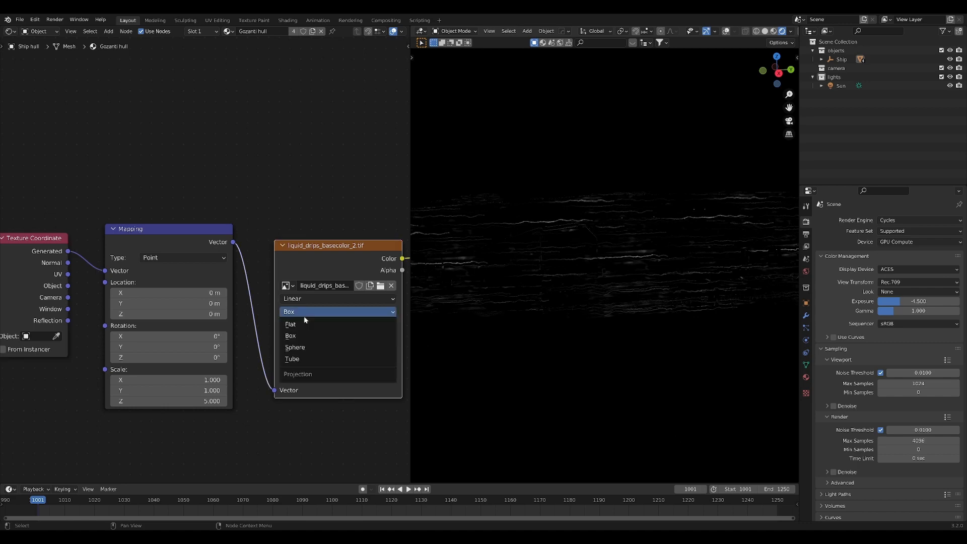
{"action": "left_click", "coordinate": [302, 323]}
{"action": "middle_click_drag", "start_coordinate": [511, 273], "coordinate": [544, 323]}
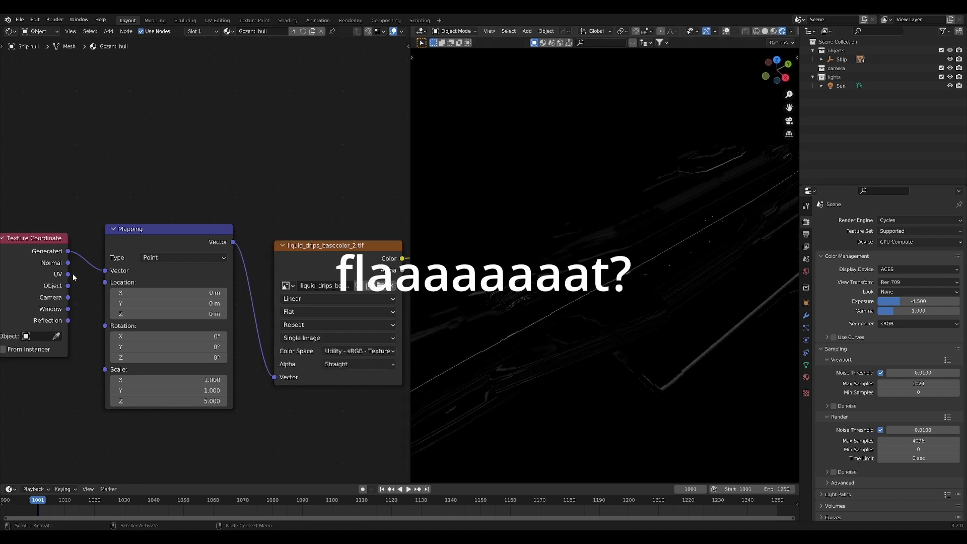
{"action": "left_click_drag", "start_coordinate": [68, 274], "coordinate": [112, 275]}
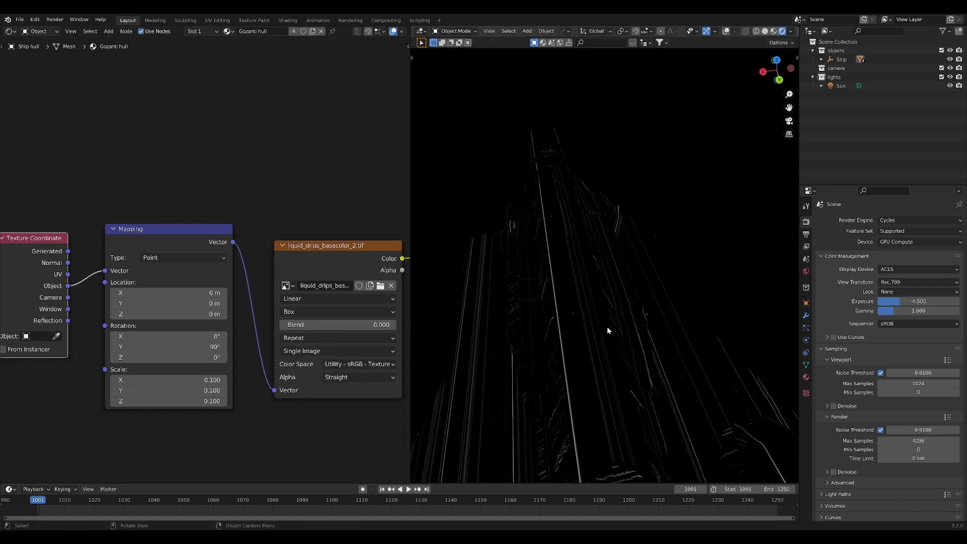
{"action": "middle_click_drag", "start_coordinate": [609, 330], "coordinate": [636, 342]}
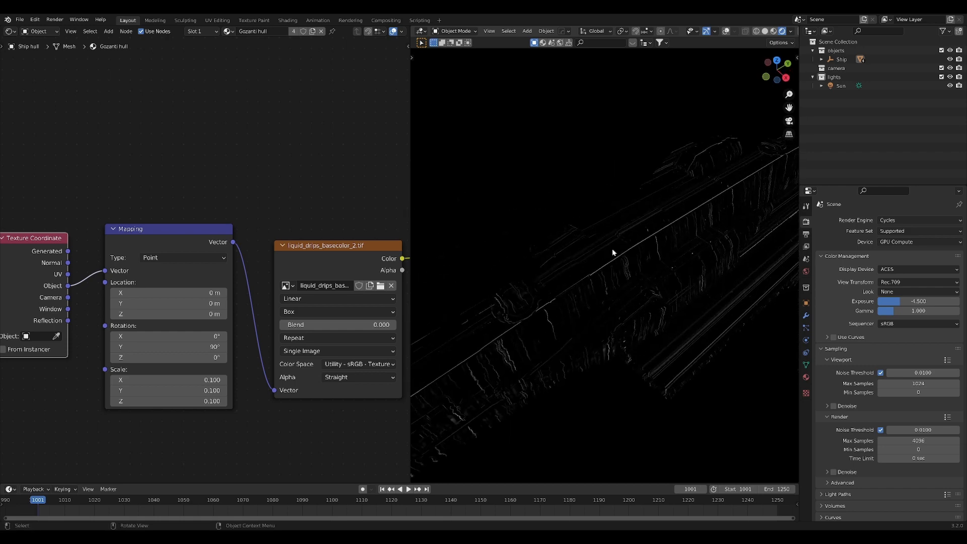
Select the liquid drips texture node chain and move it to a clear spot below the base color Mix nodes
{"action": "scroll", "coordinate": [310, 254], "scroll_direction": "down", "scroll_amount": 7}
{"action": "left_click_drag", "start_coordinate": [143, 212], "coordinate": [367, 348]}
{"action": "key", "text": "g"}
{"action": "left_click", "coordinate": [237, 322]}
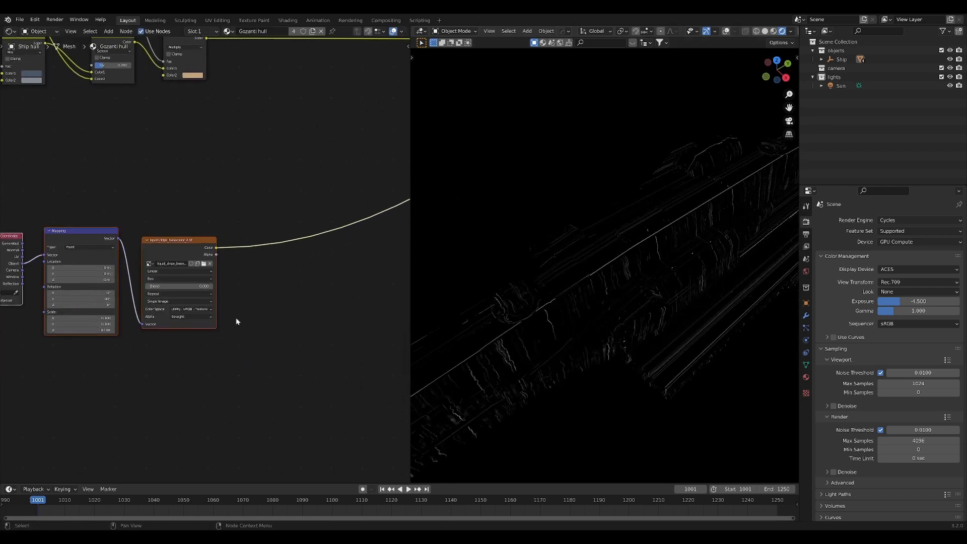
{"action": "left_click", "coordinate": [302, 277]}
{"action": "scroll", "coordinate": [307, 272], "scroll_direction": "up", "scroll_amount": 4}
{"action": "scroll", "coordinate": [308, 274], "scroll_direction": "down", "scroll_amount": 4}
{"action": "middle_click_drag", "start_coordinate": [313, 288], "coordinate": [330, 281]}
Add a Separate XYZ node fed by the Normal output of the drips' Texture Coordinate node
{"action": "key", "text": "shift+a"}
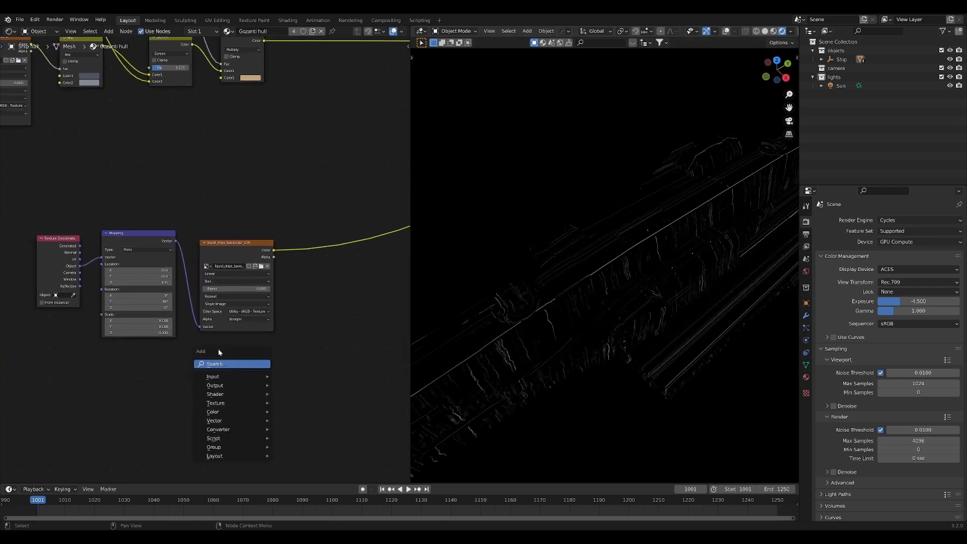
{"action": "left_click_drag", "start_coordinate": [80, 253], "coordinate": [84, 255]}
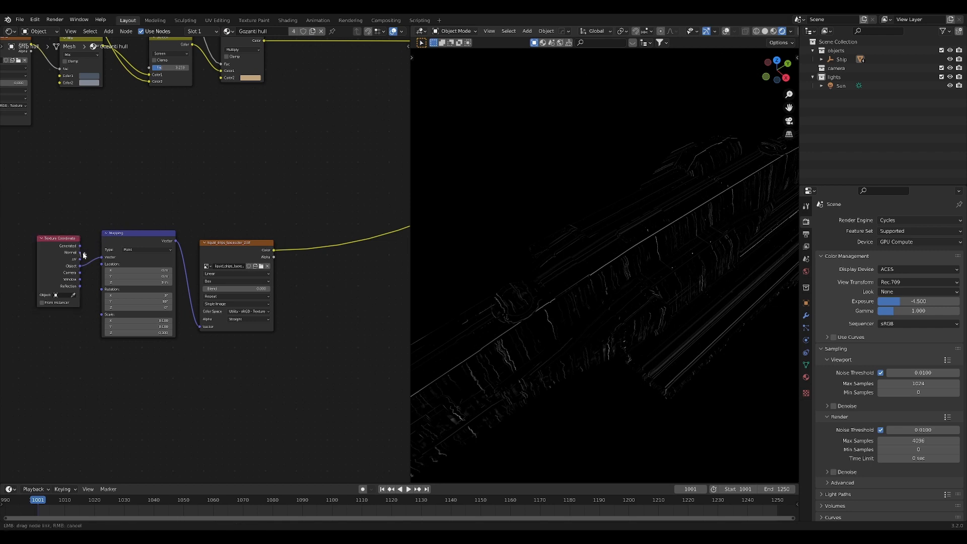
{"action": "left_click_drag", "start_coordinate": [152, 213], "coordinate": [152, 212]}
{"action": "type", "text": "A"}
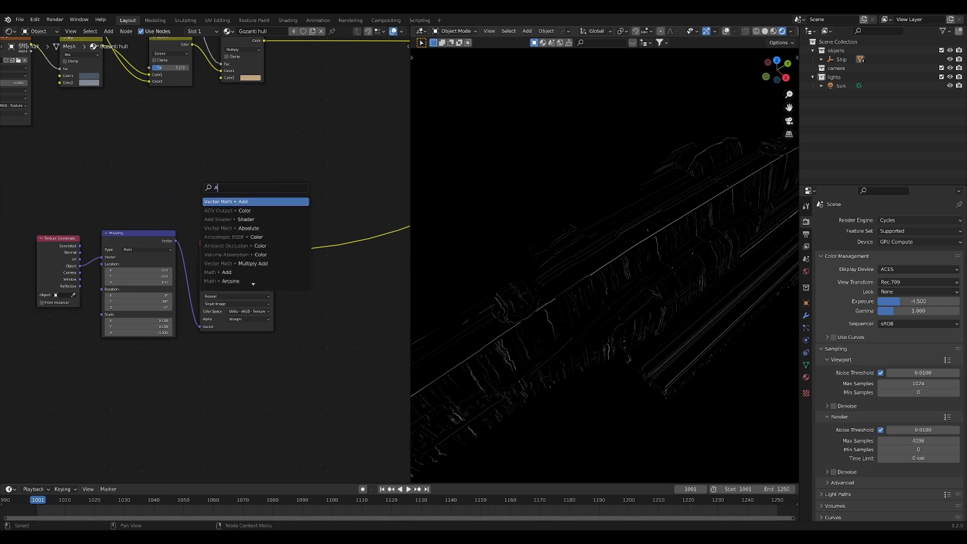
{"action": "key", "text": "BackSpace"}
{"action": "type", "text": "sepa"}
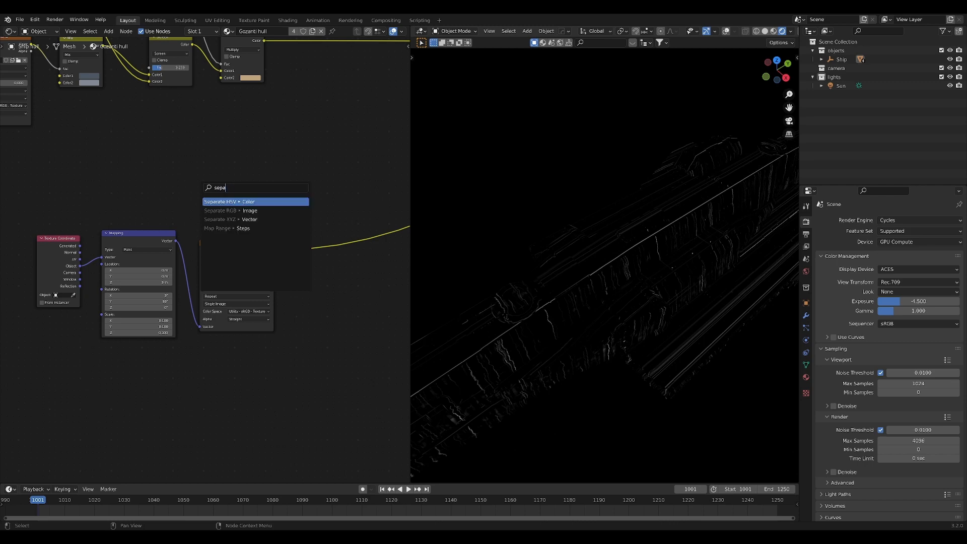
{"action": "key", "text": "Down"}
{"action": "key", "text": "Down"}
{"action": "key", "text": "Return"}
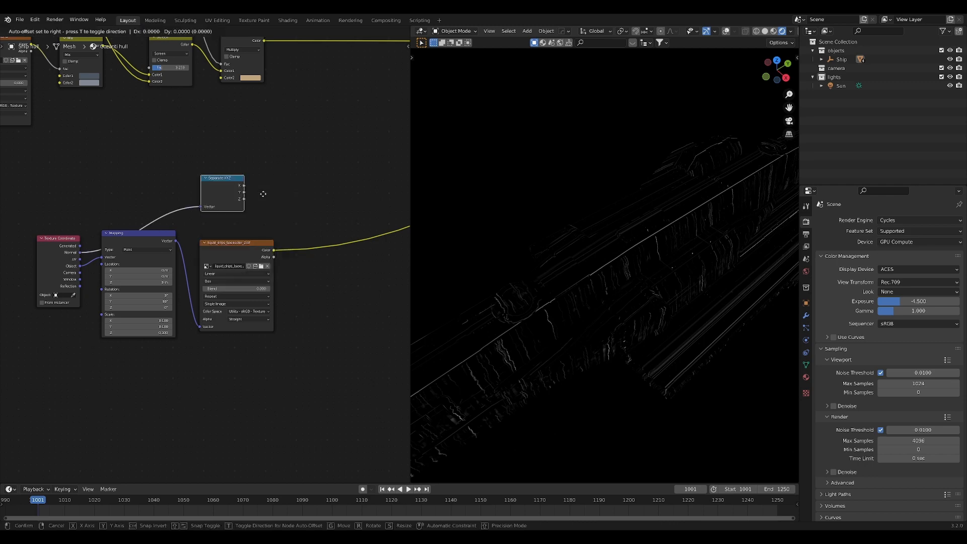
{"action": "left_click", "coordinate": [265, 200]}
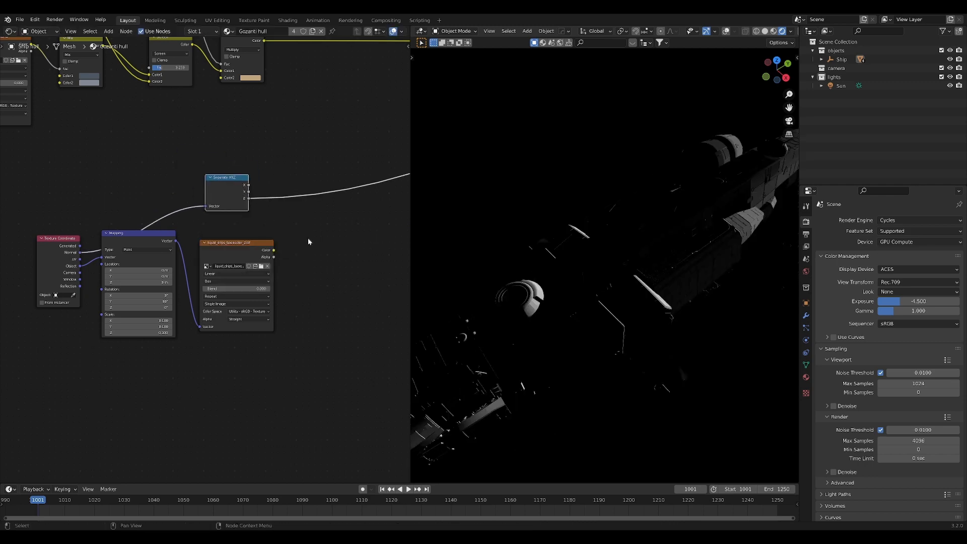
Preview the Separate XYZ channels on the ship and move the node above the drips' Mapping node
{"action": "left_click", "coordinate": [217, 175], "text": "ctrl+shift"}
{"action": "middle_click_drag", "start_coordinate": [569, 312], "coordinate": [575, 269]}
{"action": "middle_click_drag", "start_coordinate": [286, 239], "coordinate": [256, 262]}
{"action": "scroll", "coordinate": [256, 262], "scroll_direction": "up", "scroll_amount": 3}
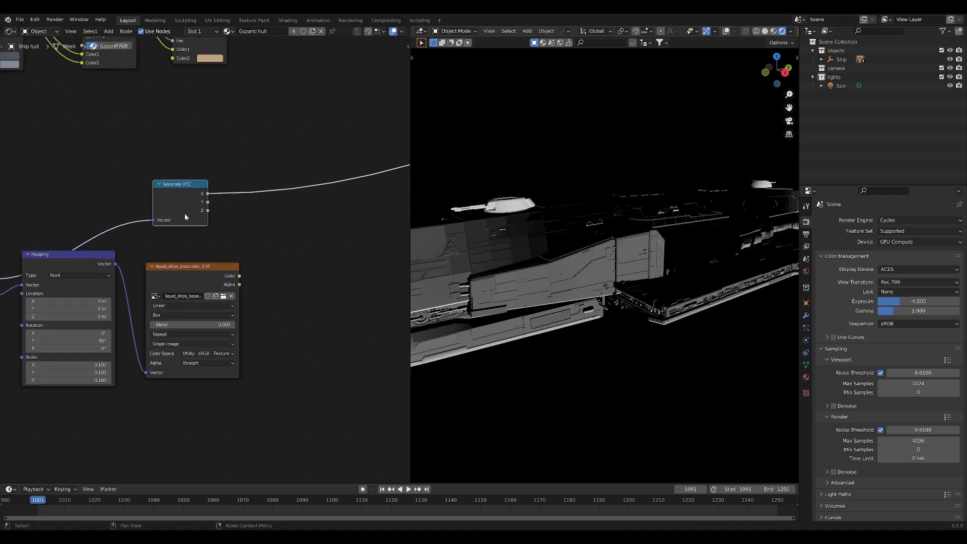
{"action": "left_click_drag", "start_coordinate": [185, 216], "coordinate": [143, 210]}
{"action": "middle_click_drag", "start_coordinate": [236, 208], "coordinate": [197, 226]}
Insert a ColorRamp node on the X output of the Separate XYZ node and inspect it on the ship
{"action": "middle_click_drag", "start_coordinate": [565, 287], "coordinate": [600, 251]}
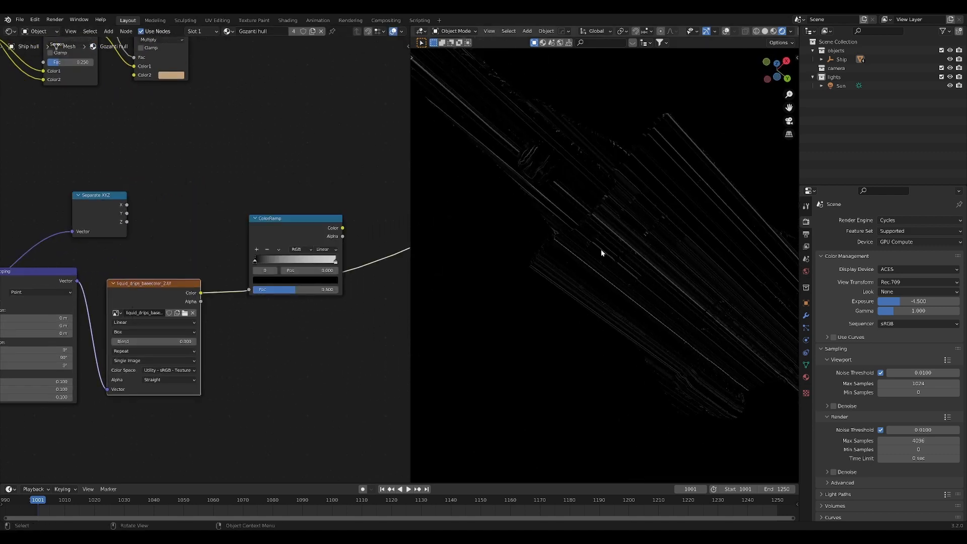
{"action": "middle_click_drag", "start_coordinate": [593, 200], "coordinate": [594, 282]}
{"action": "middle_click_drag", "start_coordinate": [589, 240], "coordinate": [460, 307]}
{"action": "key", "text": "ctrl+z"}
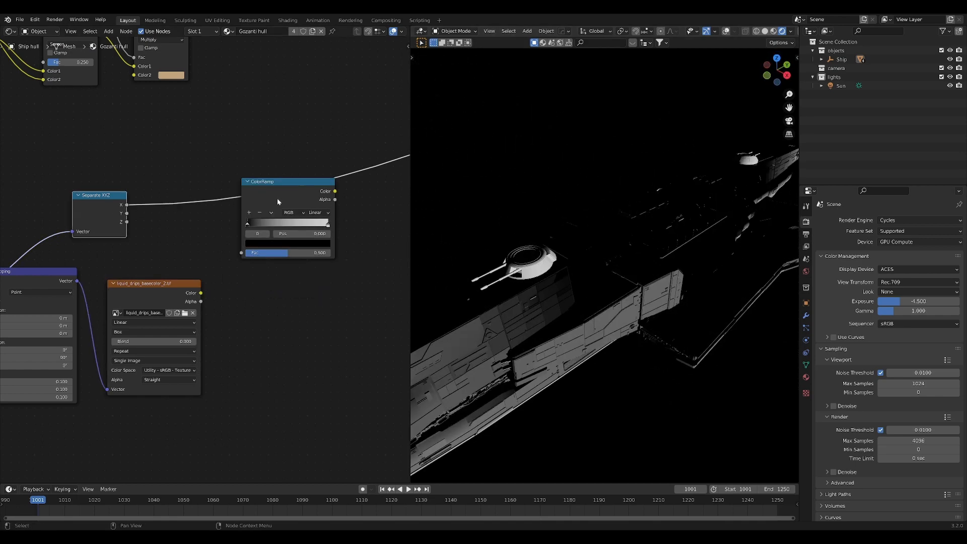
{"action": "left_click", "coordinate": [207, 207]}
{"action": "left_click_drag", "start_coordinate": [241, 197], "coordinate": [236, 203]}
{"action": "middle_click_drag", "start_coordinate": [636, 278], "coordinate": [648, 243]}
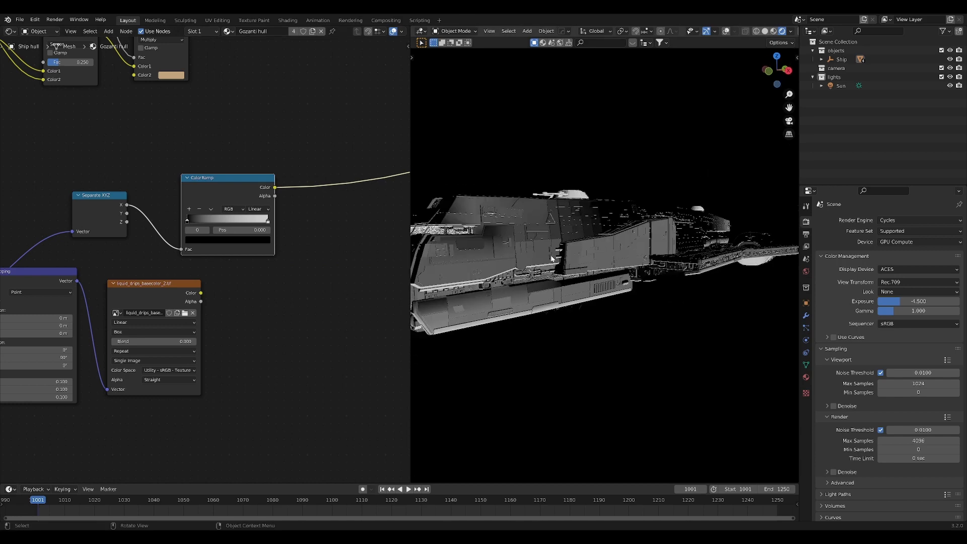
Clear the rotation of the parent Ship object
{"action": "scroll", "coordinate": [649, 243], "scroll_direction": "down", "scroll_amount": 6}
{"action": "left_click", "coordinate": [841, 59]}
{"action": "key", "text": "alt+r"}
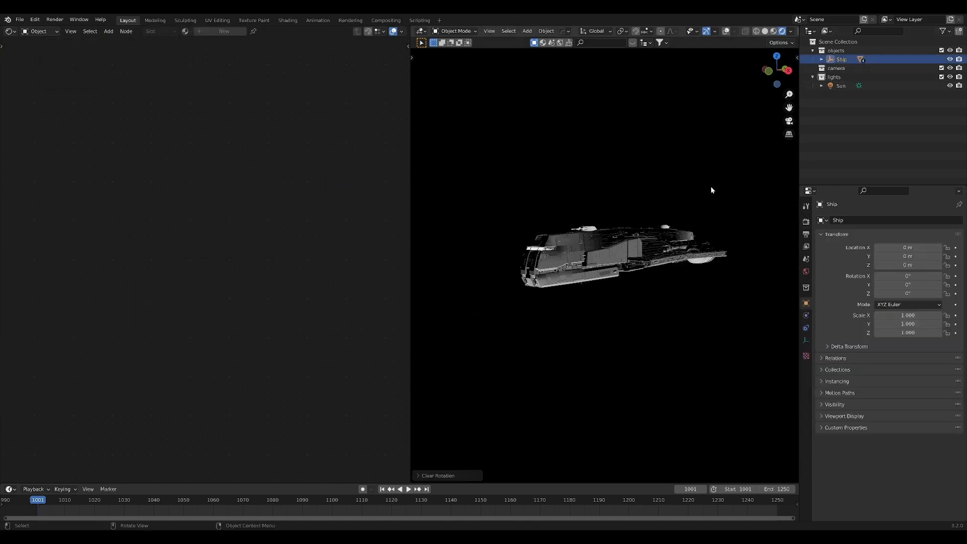
Select the Ship hull mesh and apply its rotation
{"action": "left_click", "coordinate": [634, 258]}
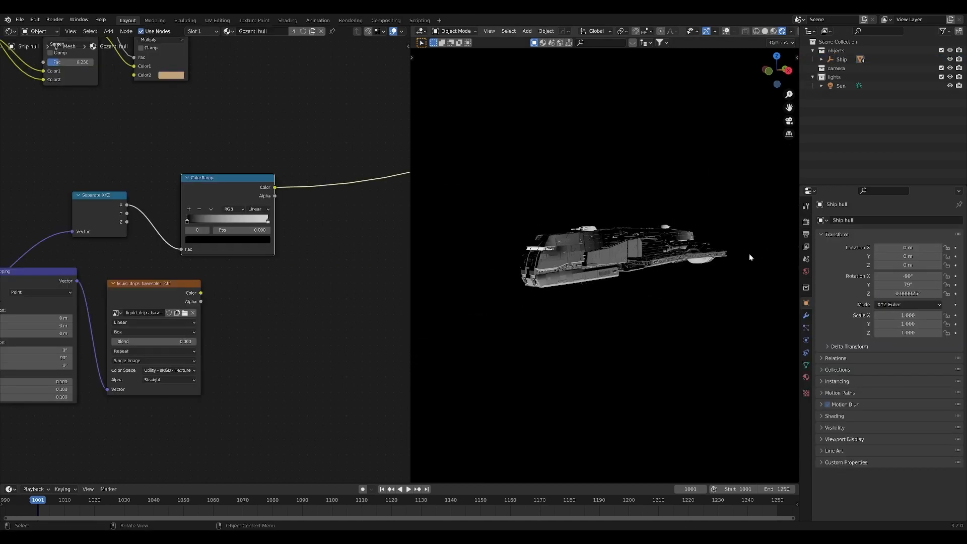
{"action": "left_click_drag", "start_coordinate": [891, 284], "coordinate": [879, 285]}
{"action": "key", "text": "Escape"}
{"action": "middle_click_drag", "start_coordinate": [594, 302], "coordinate": [552, 285]}
{"action": "key", "text": "ctrl+a"}
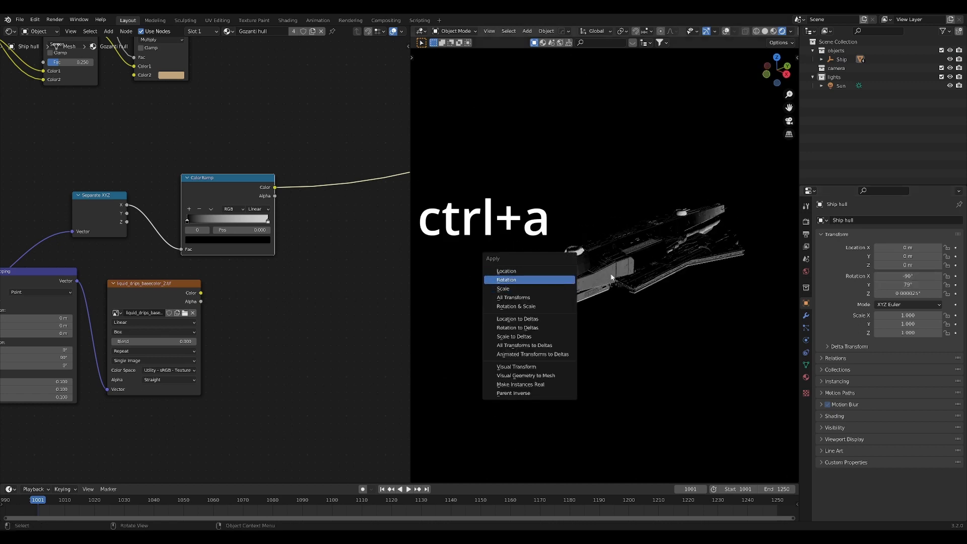
{"action": "left_click", "coordinate": [529, 280]}
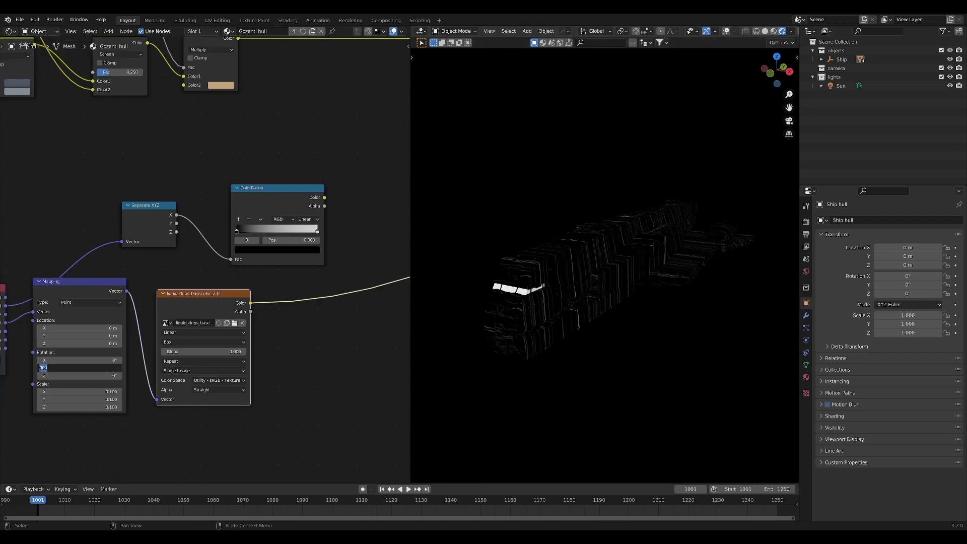
Set the drip texture Mapping node's Y rotation to 0° and check the streaks on the hull
{"action": "type", "text": "0"}
{"action": "key", "text": "Return"}
{"action": "middle_click_drag", "start_coordinate": [594, 311], "coordinate": [535, 325]}
{"action": "scroll", "coordinate": [577, 315], "scroll_direction": "up", "scroll_amount": 5}
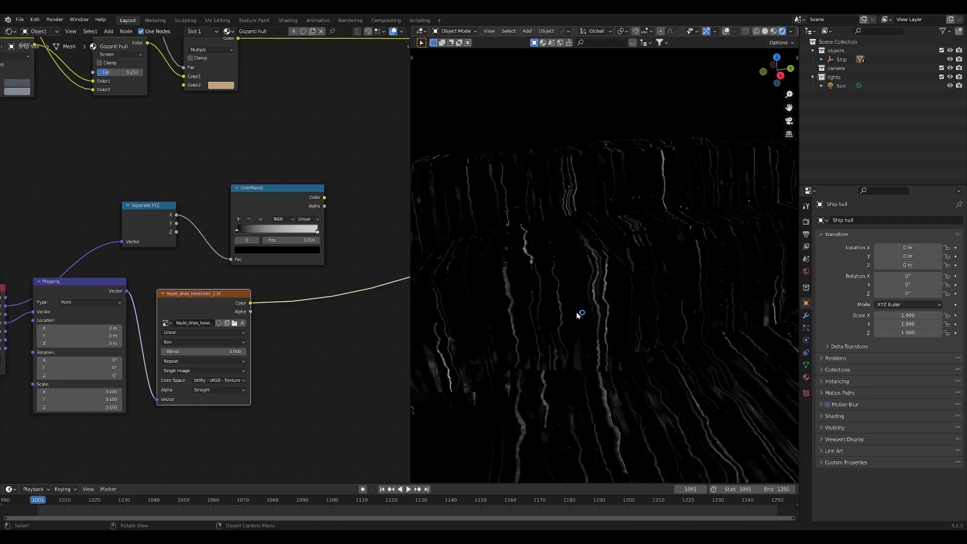
{"action": "scroll", "coordinate": [598, 244], "scroll_direction": "down", "scroll_amount": 5}
{"action": "mouse_move", "coordinate": [598, 243]}
{"action": "middle_mouse_down"}
{"action": "mouse_move", "coordinate": [624, 222]}
{"action": "mouse_move", "coordinate": [586, 257]}
{"action": "mouse_move", "coordinate": [617, 271]}
{"action": "middle_mouse_up"}
{"action": "scroll", "coordinate": [293, 269], "scroll_direction": "down", "scroll_amount": 3}
Preview the ColorRamp, feed it from the Separate XYZ node's Z output, and move its white stop to position 0.023
{"action": "left_click", "coordinate": [282, 212], "text": "ctrl+shift"}
{"action": "middle_click_drag", "start_coordinate": [280, 213], "coordinate": [264, 236]}
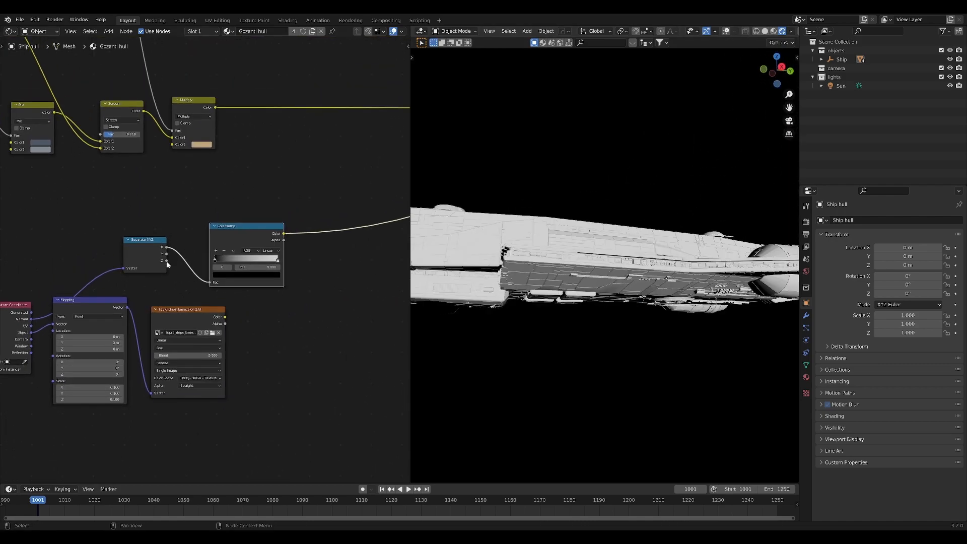
{"action": "left_click_drag", "start_coordinate": [166, 261], "coordinate": [210, 282]}
{"action": "middle_click_drag", "start_coordinate": [579, 302], "coordinate": [534, 332]}
{"action": "scroll", "coordinate": [303, 294], "scroll_direction": "up", "scroll_amount": 2}
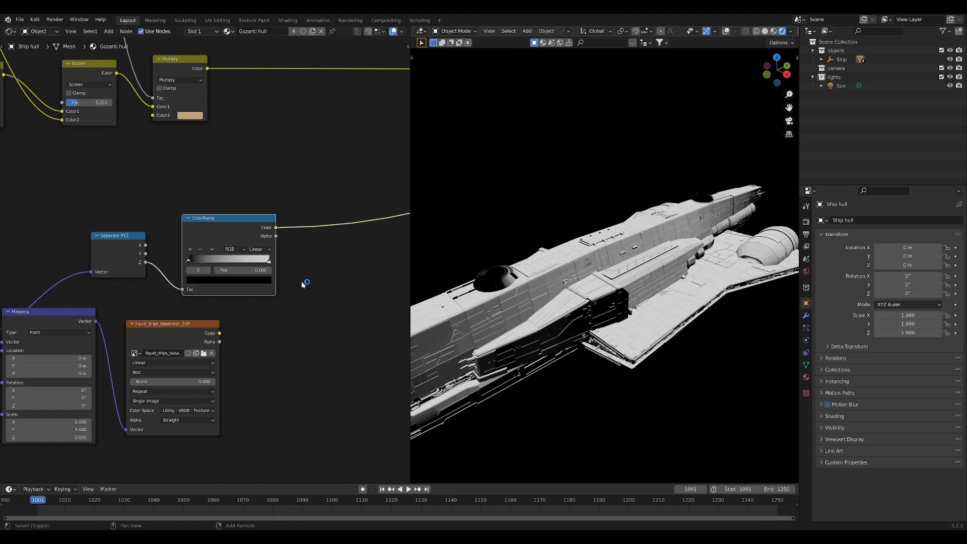
{"action": "left_click_drag", "start_coordinate": [269, 260], "coordinate": [194, 265]}
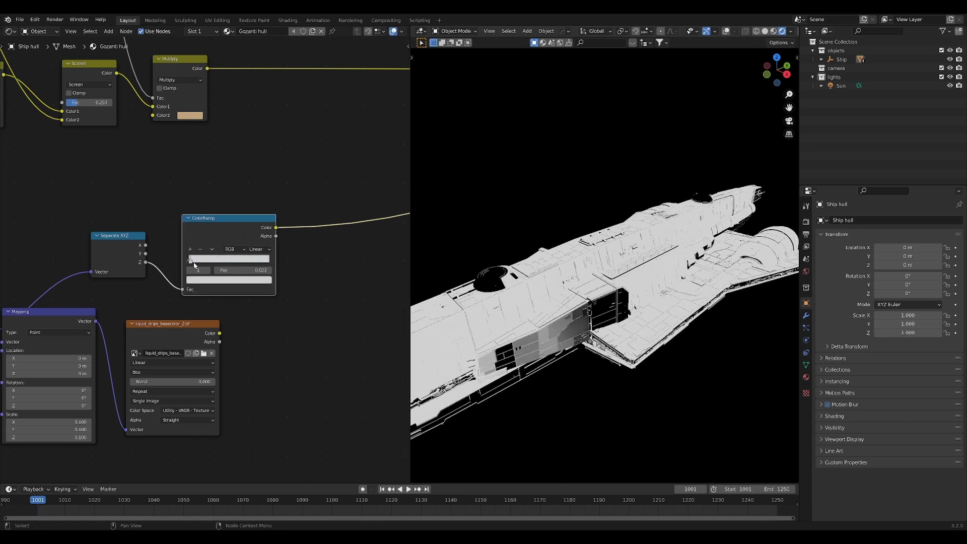
{"action": "mouse_move", "coordinate": [595, 262]}
{"action": "middle_mouse_down"}
{"action": "mouse_move", "coordinate": [552, 228]}
{"action": "mouse_move", "coordinate": [588, 251]}
{"action": "mouse_move", "coordinate": [579, 269]}
{"action": "mouse_move", "coordinate": [575, 261]}
{"action": "middle_mouse_up"}
{"action": "key", "text": "shift+a"}
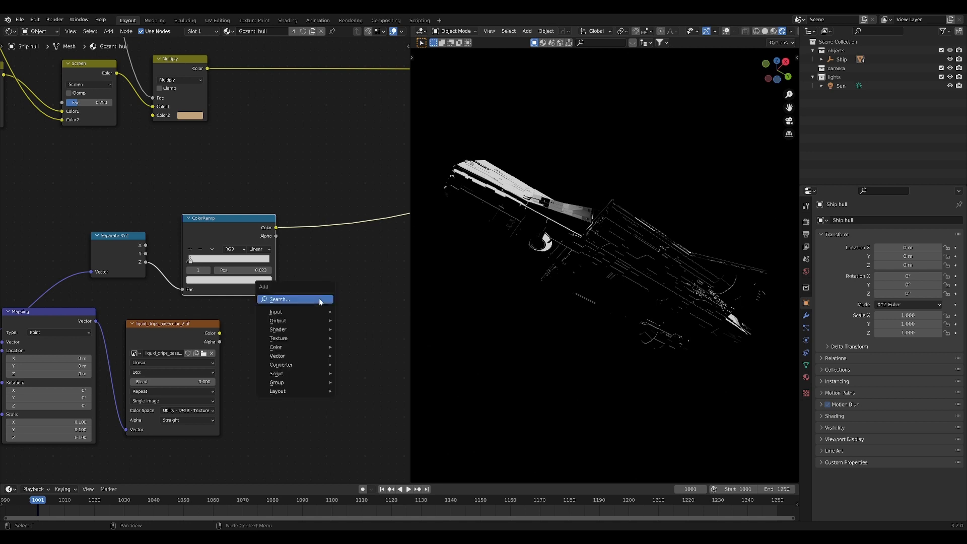
{"action": "left_click", "coordinate": [348, 346]}
{"action": "key", "text": "x"}
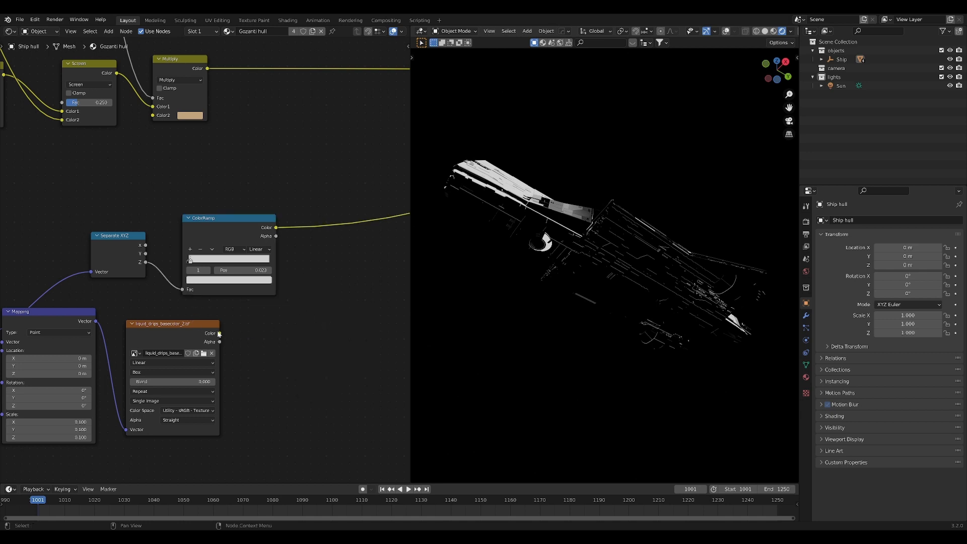
Add a MixRGB node beside the liquid drips texture and connect the texture's Color output to Color1
{"action": "key", "text": "shift+a"}
{"action": "type", "text": "mix"}
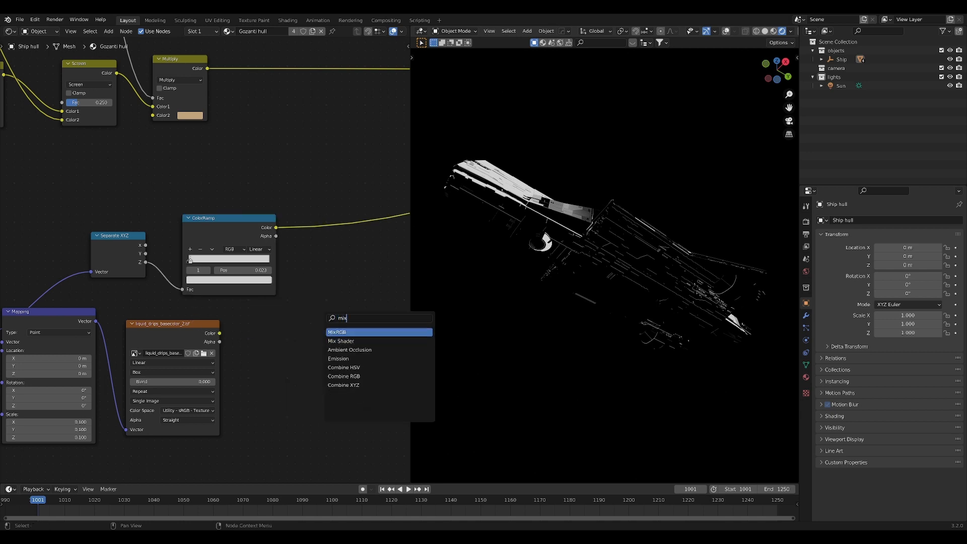
{"action": "key", "text": "Return"}
{"action": "left_click", "coordinate": [297, 337]}
{"action": "left_click_drag", "start_coordinate": [219, 333], "coordinate": [277, 372]}
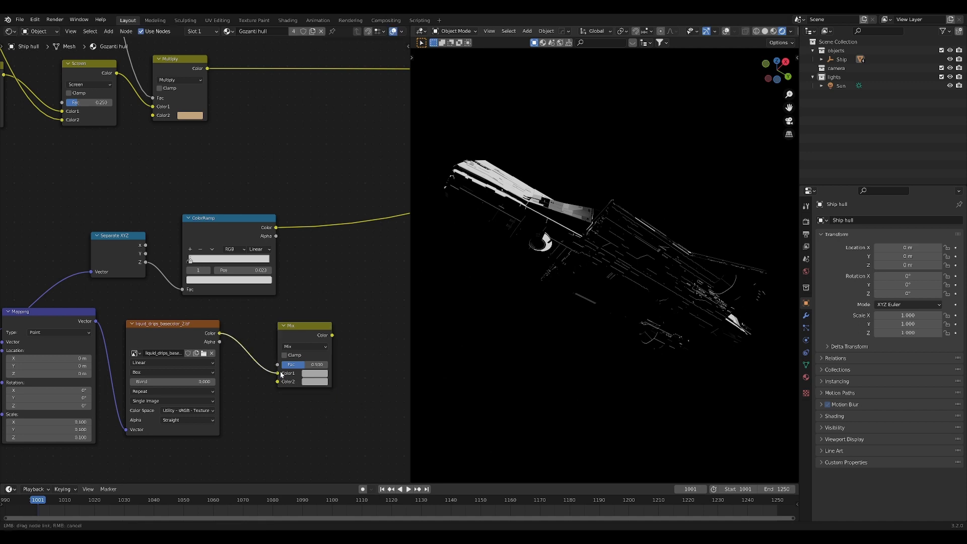
{"action": "left_click_drag", "start_coordinate": [297, 339], "coordinate": [303, 332]}
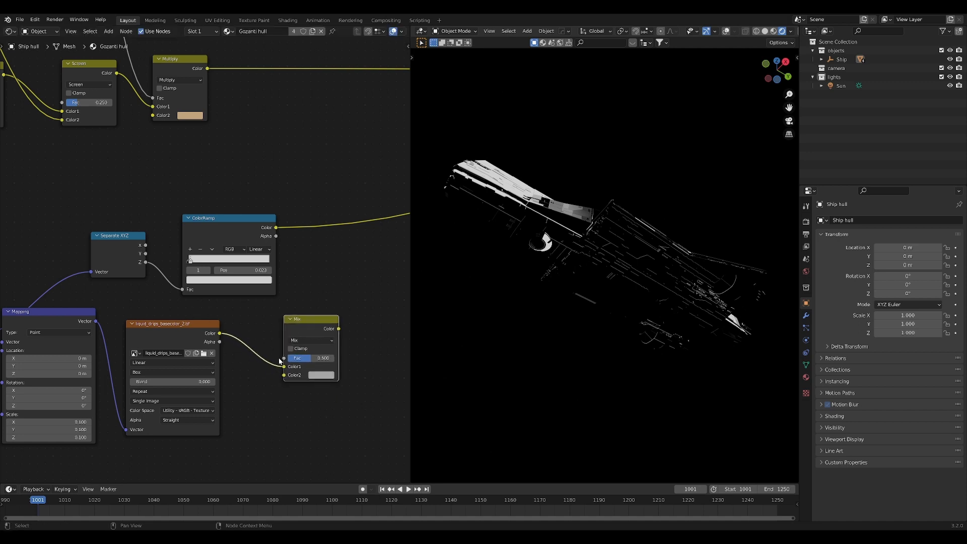
Connect the ColorRamp's Color output to the Mix node's Color2 and set its blending mode to Multiply
{"action": "left_click_drag", "start_coordinate": [277, 229], "coordinate": [284, 375]}
{"action": "left_click", "coordinate": [312, 340]}
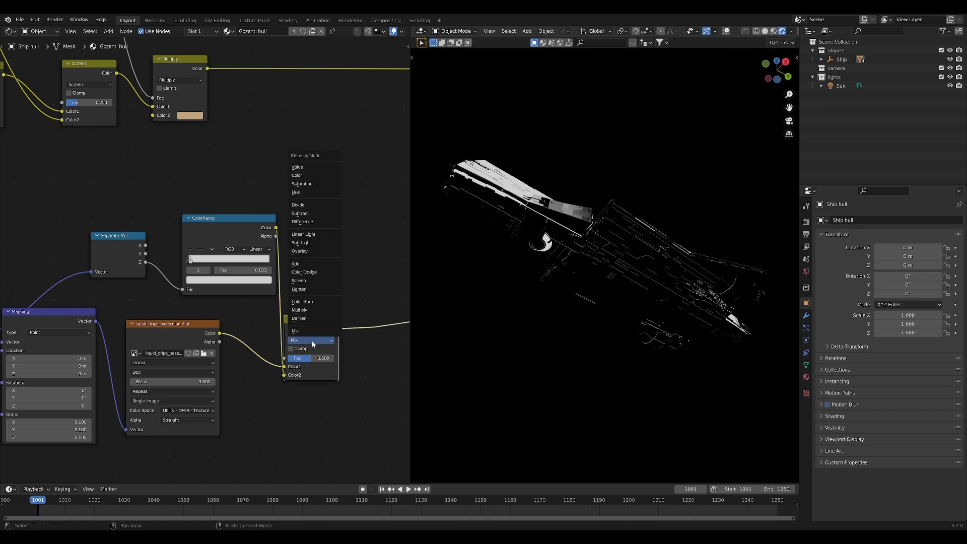
{"action": "left_click", "coordinate": [300, 312]}
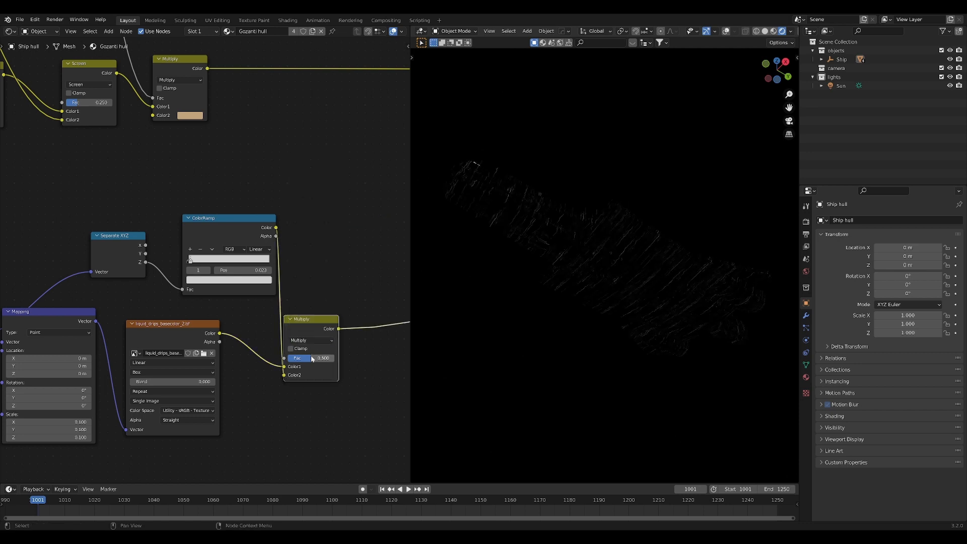
Set the factor of the Multiply node beside the drips texture to about 0.733 and check the streaks
{"action": "left_click_drag", "start_coordinate": [323, 358], "coordinate": [340, 358]}
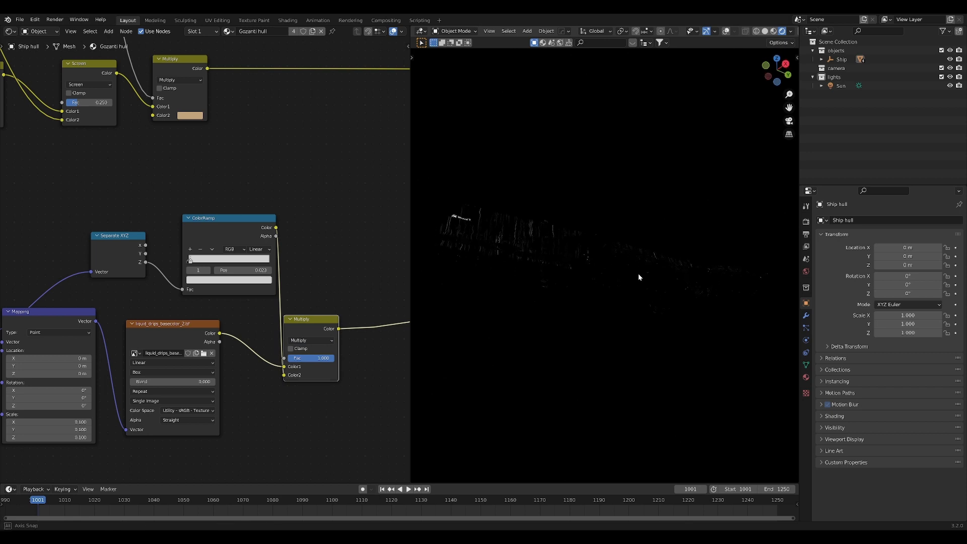
{"action": "middle_click_drag", "start_coordinate": [600, 261], "coordinate": [579, 252]}
{"action": "left_click_drag", "start_coordinate": [313, 358], "coordinate": [320, 358]}
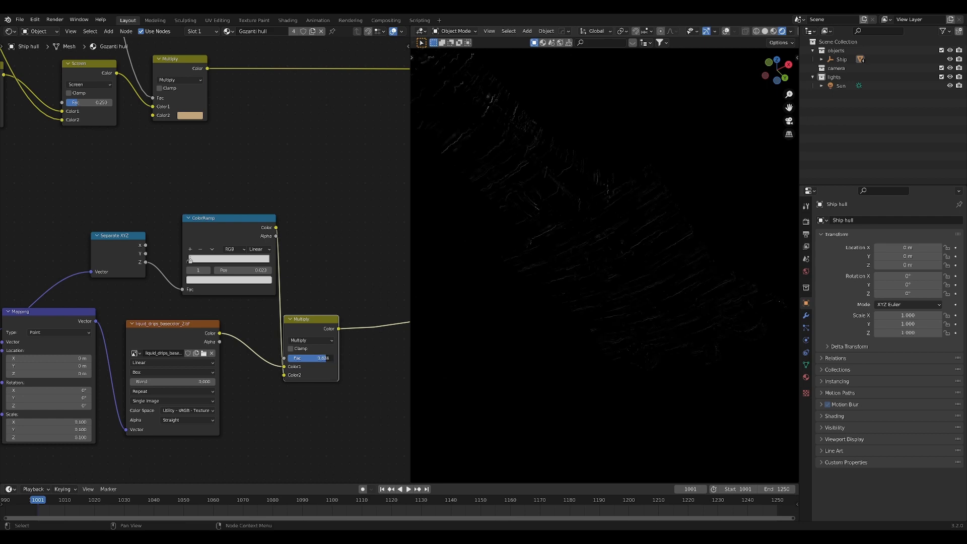
Insert a ColorRamp after the drips Multiply node, move its white stop to position 0.662, and check the streaks
{"action": "middle_click_drag", "start_coordinate": [363, 345], "coordinate": [249, 362]}
{"action": "key", "text": "shift+a"}
{"action": "type", "text": "sramp"}
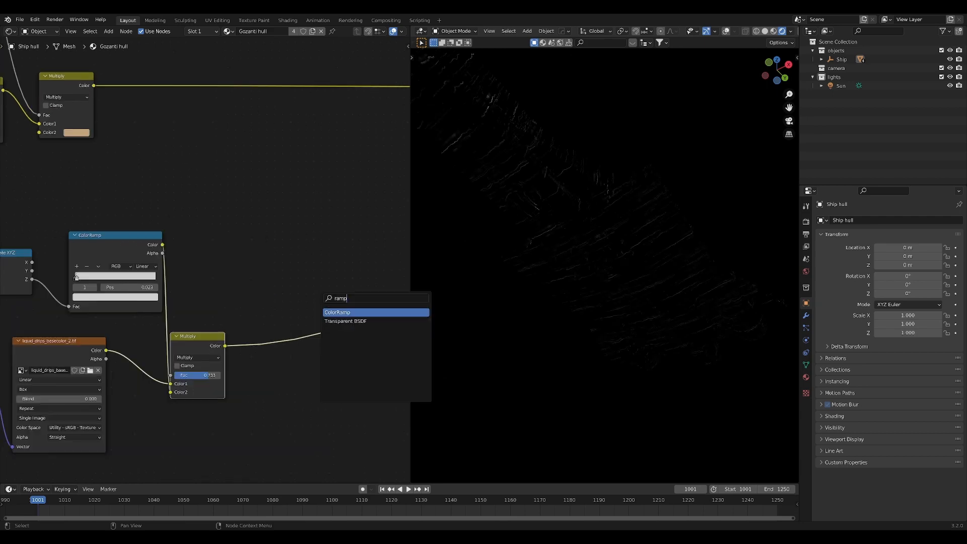
{"action": "key", "text": "Return"}
{"action": "left_click", "coordinate": [351, 338]}
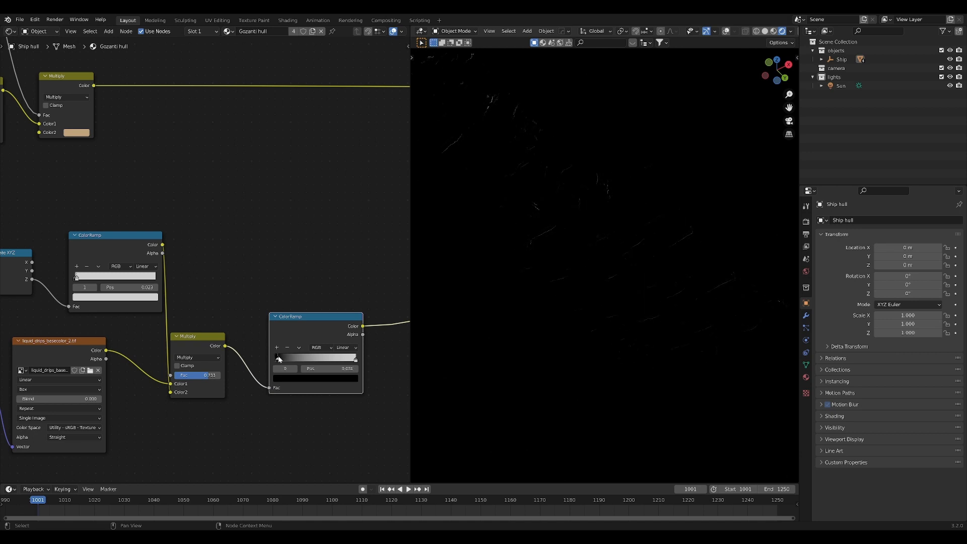
{"action": "left_click_drag", "start_coordinate": [355, 361], "coordinate": [328, 361]}
{"action": "middle_click_drag", "start_coordinate": [543, 314], "coordinate": [583, 240]}
{"action": "middle_click_drag", "start_coordinate": [604, 317], "coordinate": [598, 210]}
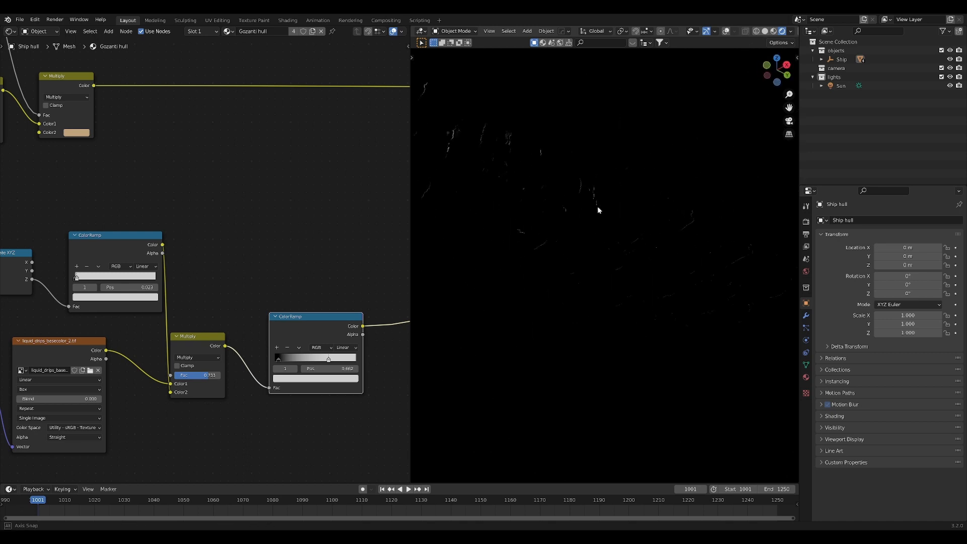
{"action": "middle_click_drag", "start_coordinate": [639, 266], "coordinate": [623, 292]}
Compare the drip streaks with the new ColorRamp muted and unmuted
{"action": "left_click_drag", "start_coordinate": [361, 318], "coordinate": [352, 328]}
{"action": "middle_click_drag", "start_coordinate": [352, 328], "coordinate": [254, 347]}
{"action": "scroll", "coordinate": [248, 340], "scroll_direction": "down", "scroll_amount": 5}
{"action": "key", "text": "m"}
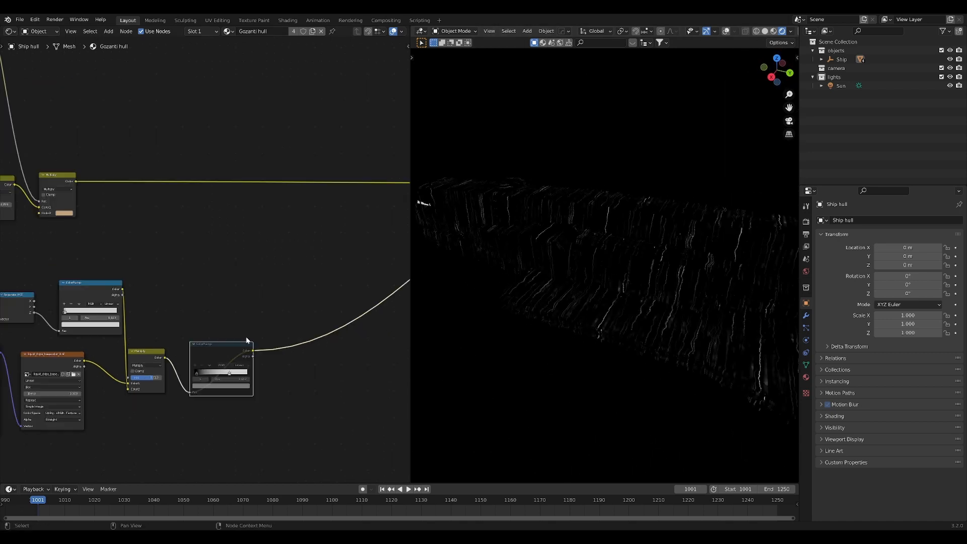
{"action": "key", "text": "m"}
{"action": "scroll", "coordinate": [246, 336], "scroll_direction": "up", "scroll_amount": 3}
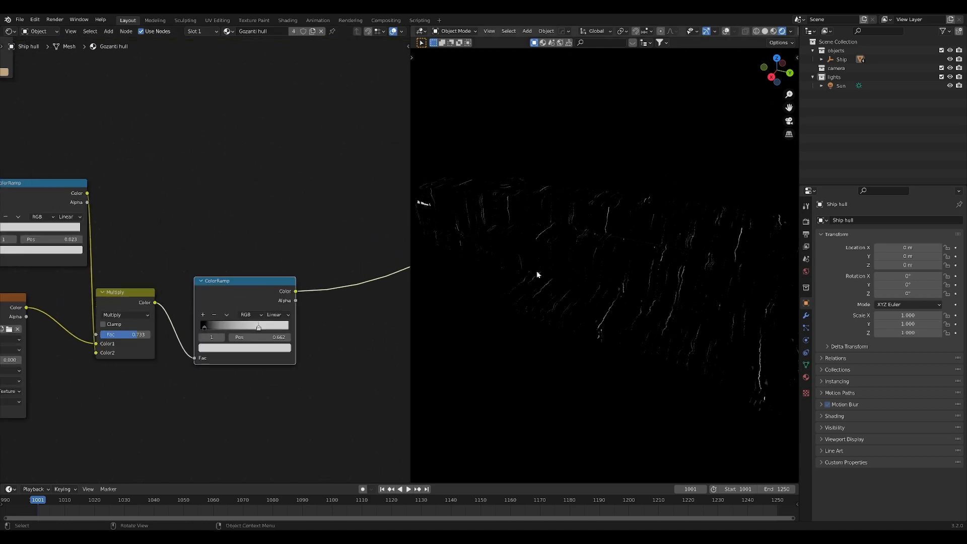
Duplicate the Multiply node that tints the occlusion grime and insert the copy on its output link
{"action": "scroll", "coordinate": [221, 274], "scroll_direction": "down", "scroll_amount": 2}
{"action": "middle_click_drag", "start_coordinate": [220, 274], "coordinate": [173, 315]}
{"action": "middle_click_drag", "start_coordinate": [32, 313], "coordinate": [153, 322]}
{"action": "scroll", "coordinate": [232, 256], "scroll_direction": "down", "scroll_amount": 2}
{"action": "middle_click_drag", "start_coordinate": [232, 256], "coordinate": [191, 304]}
{"action": "scroll", "coordinate": [190, 303], "scroll_direction": "up", "scroll_amount": 1}
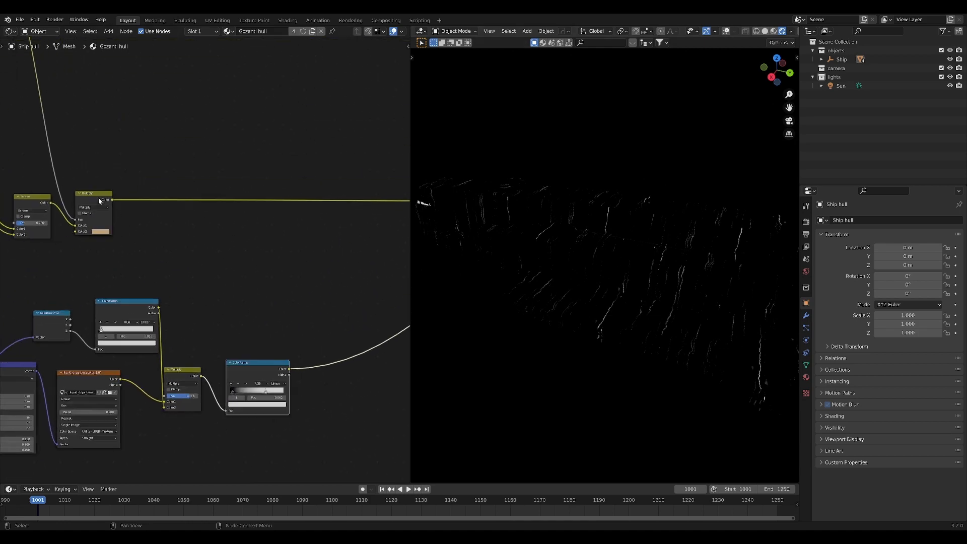
{"action": "left_click", "coordinate": [98, 200]}
{"action": "key", "text": "shift+d"}
{"action": "left_click", "coordinate": [275, 198]}
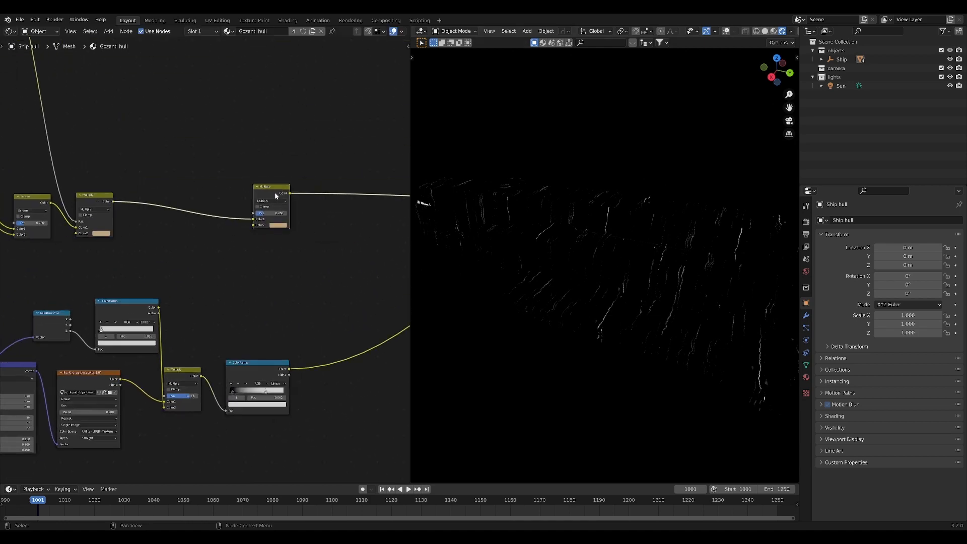
{"action": "left_click_drag", "start_coordinate": [274, 197], "coordinate": [221, 199]}
Connect the drips ColorRamp's Color output to the duplicated Multiply node's Color2 and preview the result
{"action": "scroll", "coordinate": [222, 199], "scroll_direction": "down", "scroll_amount": 3}
{"action": "middle_click_drag", "start_coordinate": [221, 199], "coordinate": [339, 255]}
{"action": "scroll", "coordinate": [215, 222], "scroll_direction": "down", "scroll_amount": 2}
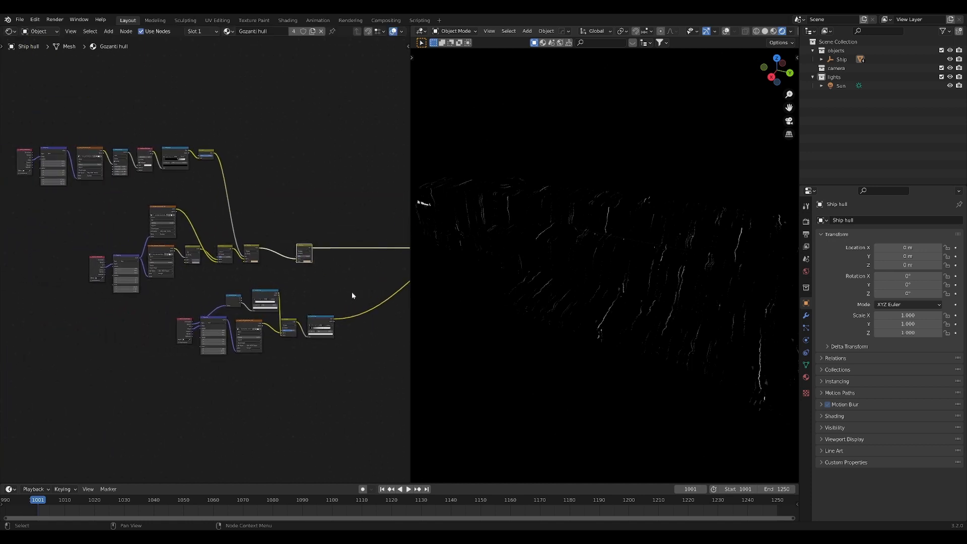
{"action": "scroll", "coordinate": [352, 296], "scroll_direction": "up", "scroll_amount": 5}
{"action": "left_click_drag", "start_coordinate": [263, 383], "coordinate": [151, 211]}
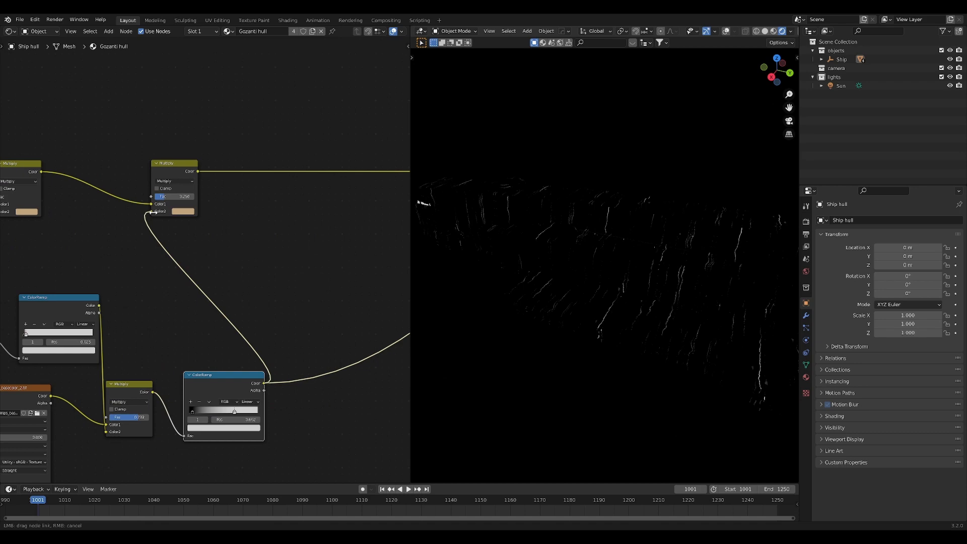
{"action": "left_click", "coordinate": [181, 172], "text": "ctrl+shift"}
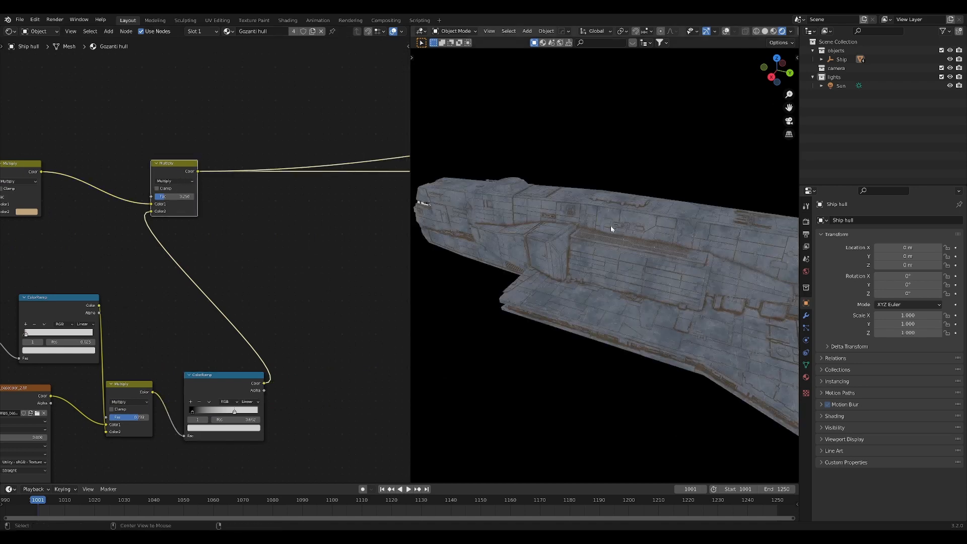
Raise the duplicated Multiply node's factor to about 0.6 and move it further along the node chain
{"action": "scroll", "coordinate": [619, 241], "scroll_direction": "up", "scroll_amount": 8}
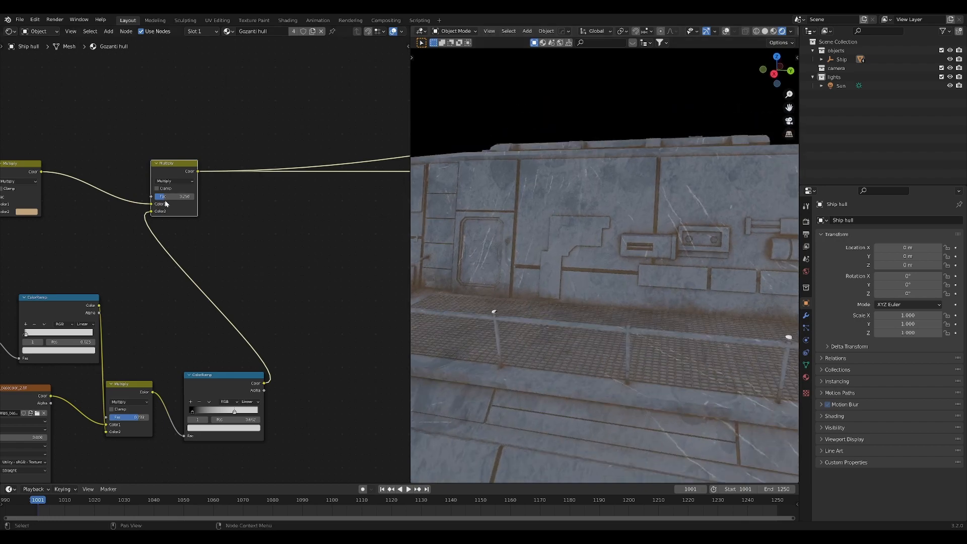
{"action": "left_click_drag", "start_coordinate": [165, 203], "coordinate": [180, 198]}
{"action": "right_click", "coordinate": [171, 202]}
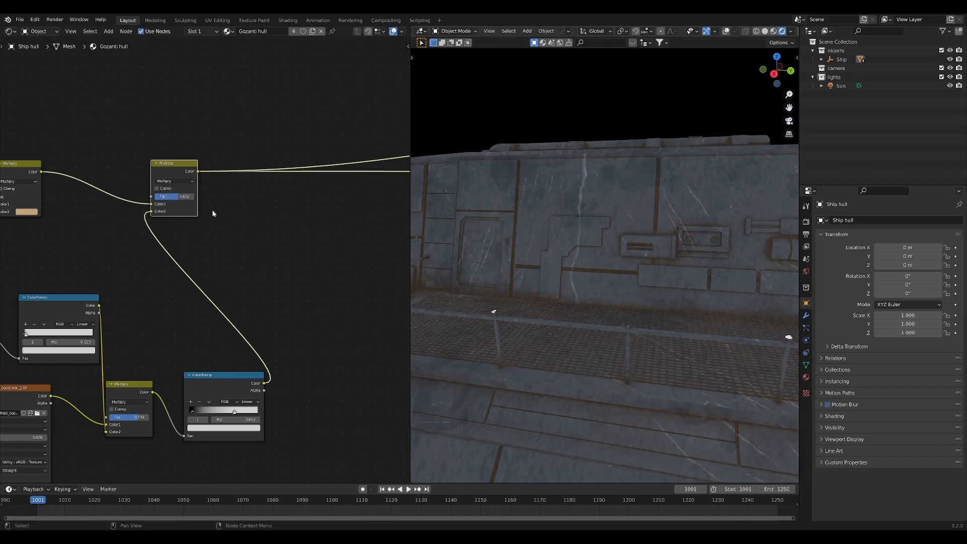
{"action": "scroll", "coordinate": [592, 269], "scroll_direction": "down", "scroll_amount": 5}
{"action": "middle_click_drag", "start_coordinate": [192, 257], "coordinate": [156, 246]}
{"action": "left_click_drag", "start_coordinate": [136, 151], "coordinate": [368, 167]}
{"action": "middle_click_drag", "start_coordinate": [374, 192], "coordinate": [311, 173]}
Insert an Invert node between the drips ColorRamp and the final Multiply node's Color2
{"action": "key", "text": "shift+a"}
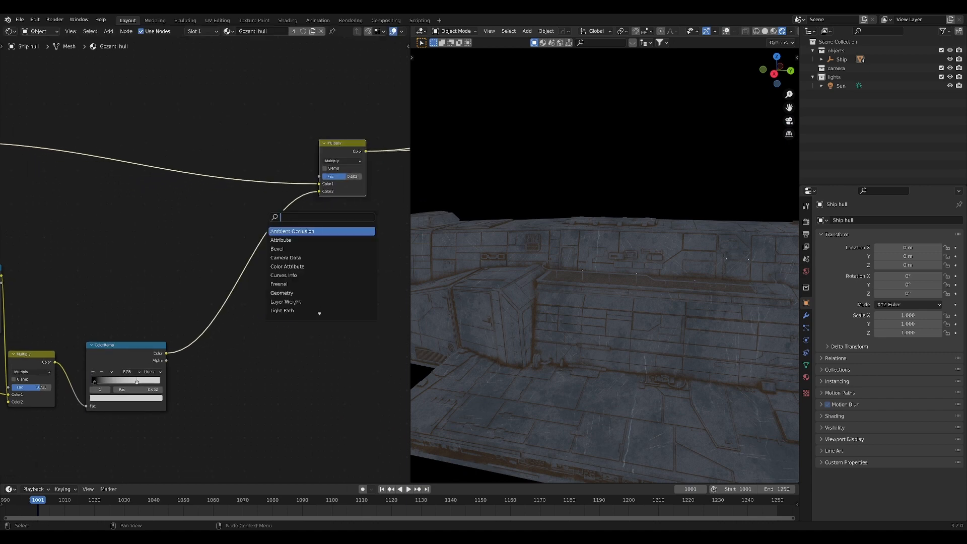
{"action": "type", "text": "inv"}
{"action": "key", "text": "Return"}
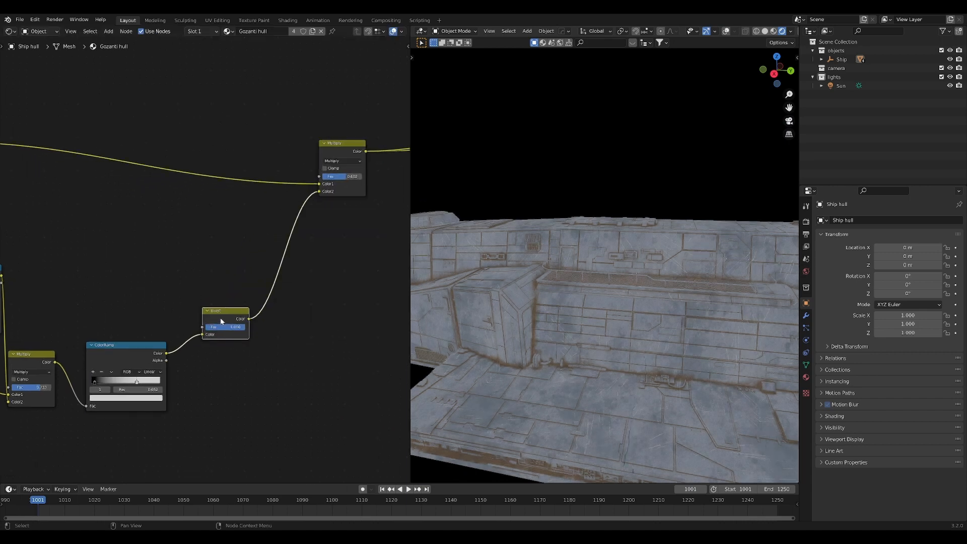
{"action": "left_click", "coordinate": [167, 371]}
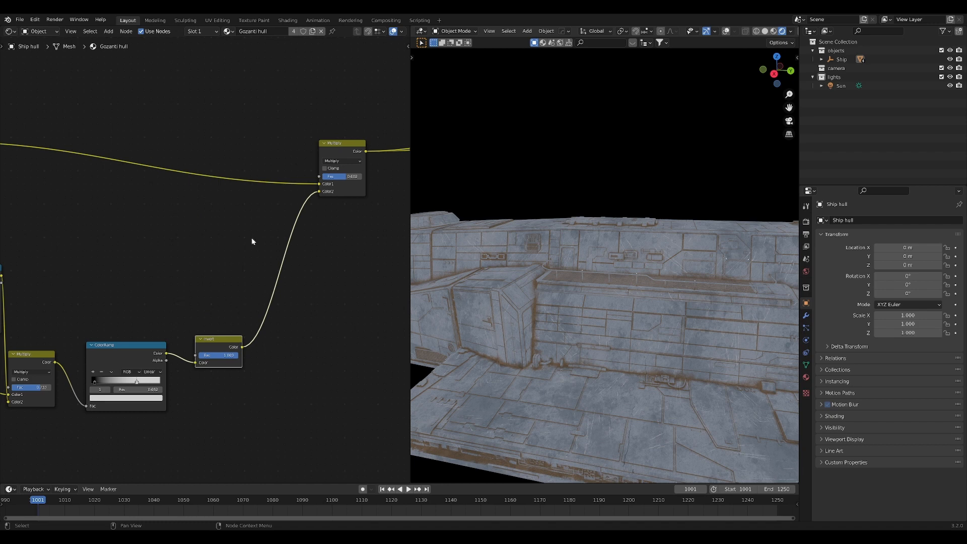
{"action": "middle_click_drag", "start_coordinate": [252, 242], "coordinate": [188, 259]}
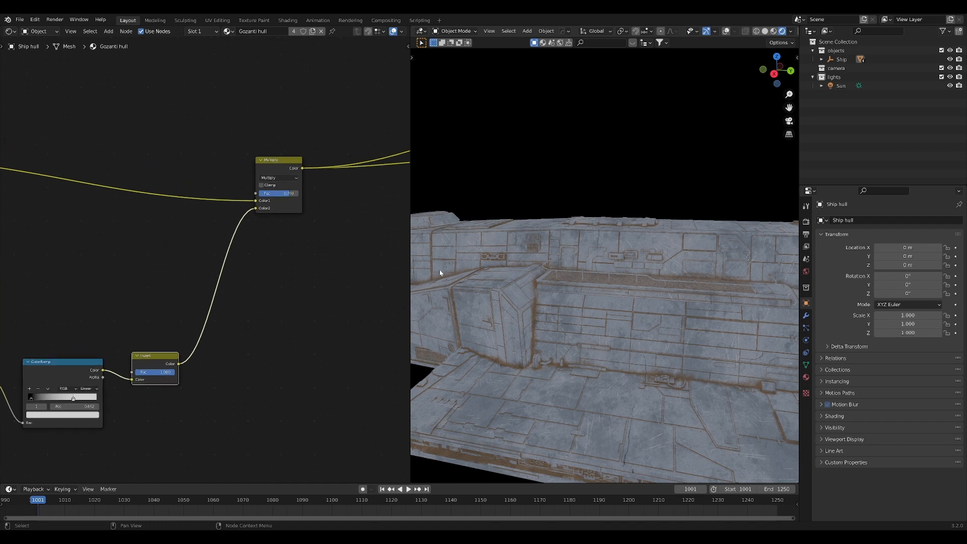
Raise the final Multiply node's factor to about 0.8 and move the node further from the drip nodes
{"action": "left_click_drag", "start_coordinate": [282, 194], "coordinate": [285, 194]}
{"action": "scroll", "coordinate": [597, 237], "scroll_direction": "up", "scroll_amount": 5}
{"action": "scroll", "coordinate": [596, 267], "scroll_direction": "down", "scroll_amount": 5}
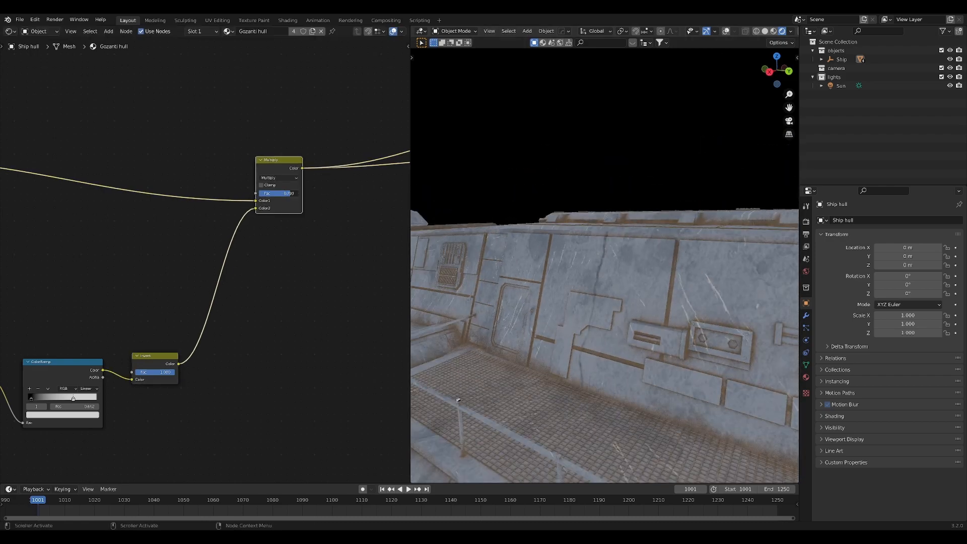
{"action": "left_click_drag", "start_coordinate": [283, 208], "coordinate": [327, 180]}
Remove the Invert node while keeping the ColorRamp linked to the final Multiply node
{"action": "left_click", "coordinate": [146, 363]}
{"action": "middle_click_drag", "start_coordinate": [146, 363], "coordinate": [213, 326]}
{"action": "key", "text": "ctrl+x"}
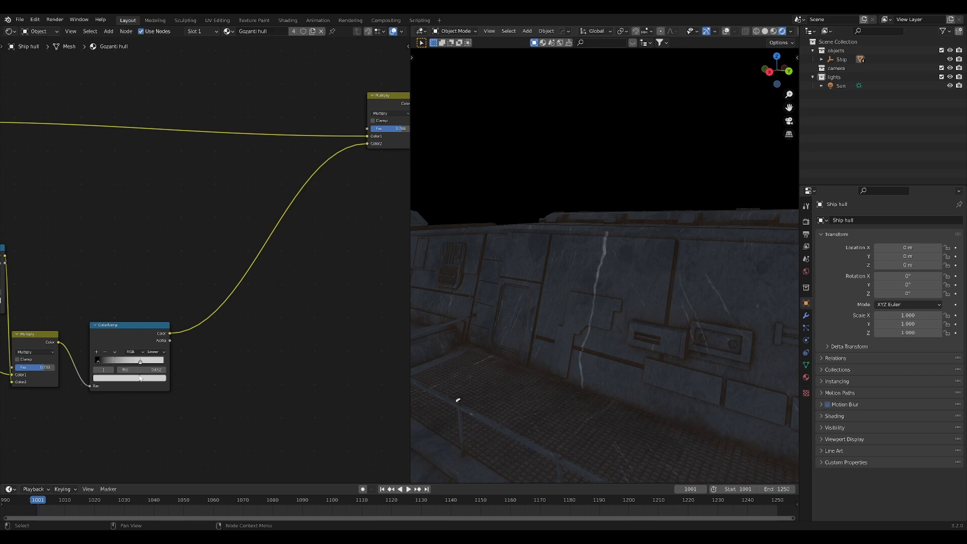
Swap the drips ColorRamp's colors, making the first stop white and the second stop black
{"action": "left_click", "coordinate": [130, 377]}
{"action": "left_click_drag", "start_coordinate": [159, 352], "coordinate": [126, 352]}
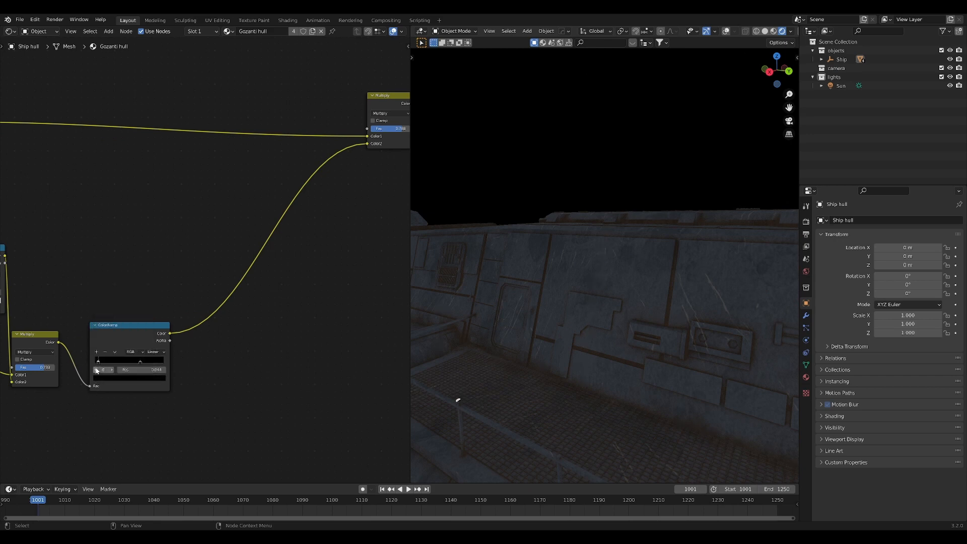
{"action": "left_click", "coordinate": [115, 379]}
{"action": "left_click_drag", "start_coordinate": [119, 361], "coordinate": [166, 362]}
Change the drips ColorRamp's black stop to a saturated rusty orange
{"action": "scroll", "coordinate": [195, 307], "scroll_direction": "up", "scroll_amount": 4}
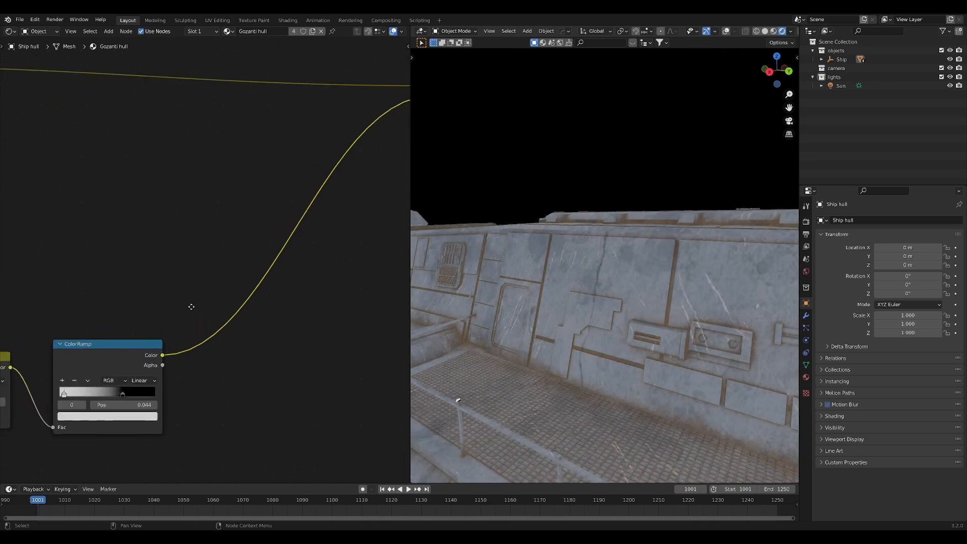
{"action": "left_click", "coordinate": [164, 347]}
{"action": "left_click", "coordinate": [163, 378]}
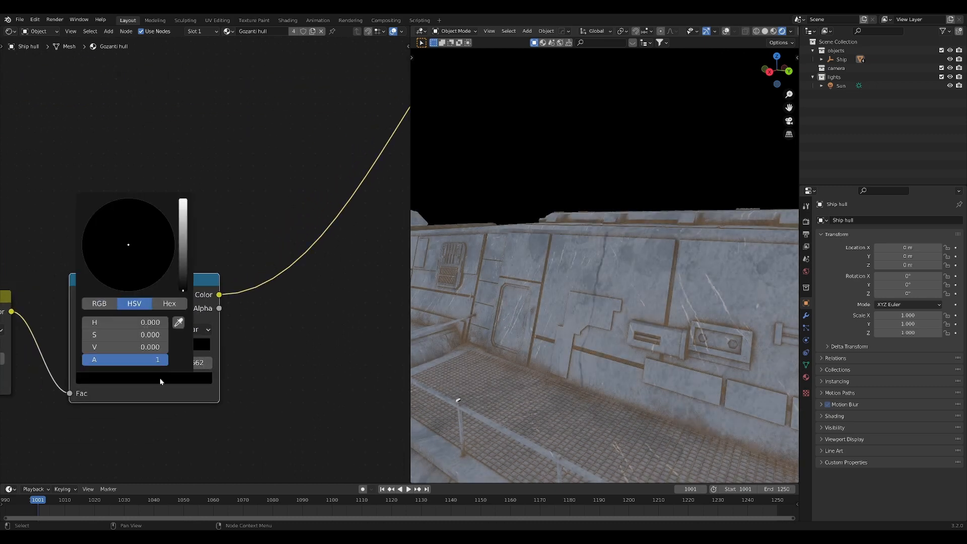
{"action": "left_click_drag", "start_coordinate": [117, 347], "coordinate": [144, 347]}
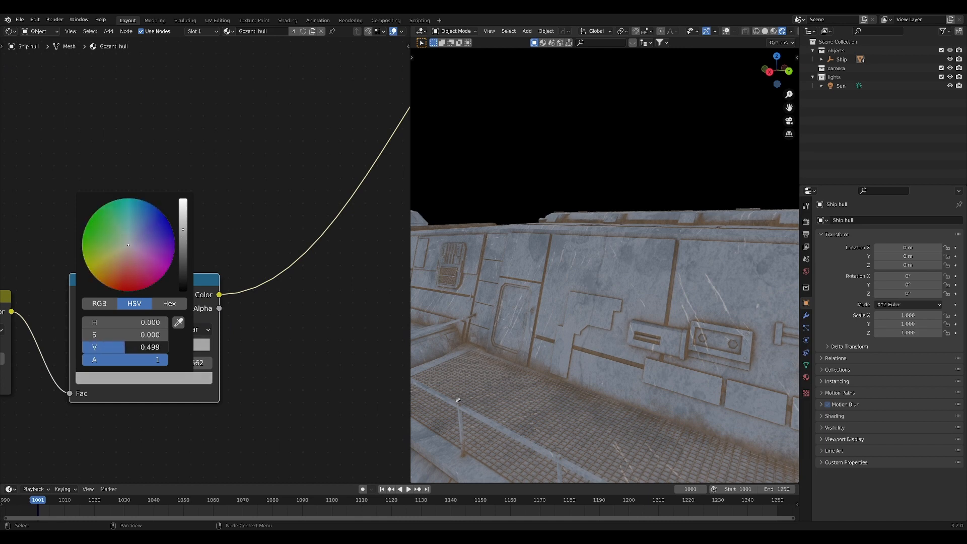
{"action": "mouse_move", "coordinate": [123, 255]}
{"action": "left_mouse_down"}
{"action": "mouse_move", "coordinate": [119, 279]}
{"action": "mouse_move", "coordinate": [108, 268]}
{"action": "left_mouse_up"}
{"action": "mouse_move", "coordinate": [116, 347]}
{"action": "left_mouse_down"}
{"action": "mouse_move", "coordinate": [148, 347]}
{"action": "mouse_move", "coordinate": [140, 347]}
{"action": "left_mouse_up"}
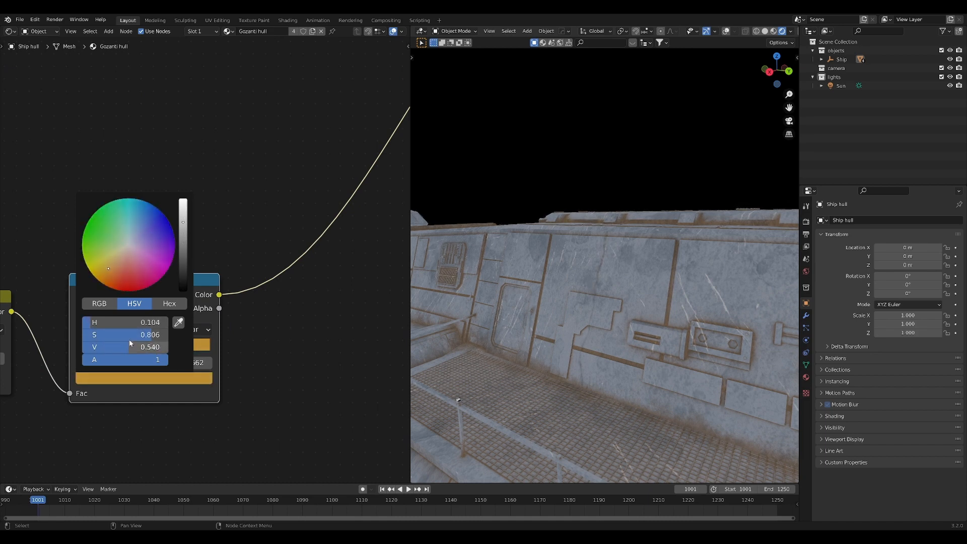
{"action": "left_click_drag", "start_coordinate": [108, 268], "coordinate": [101, 274]}
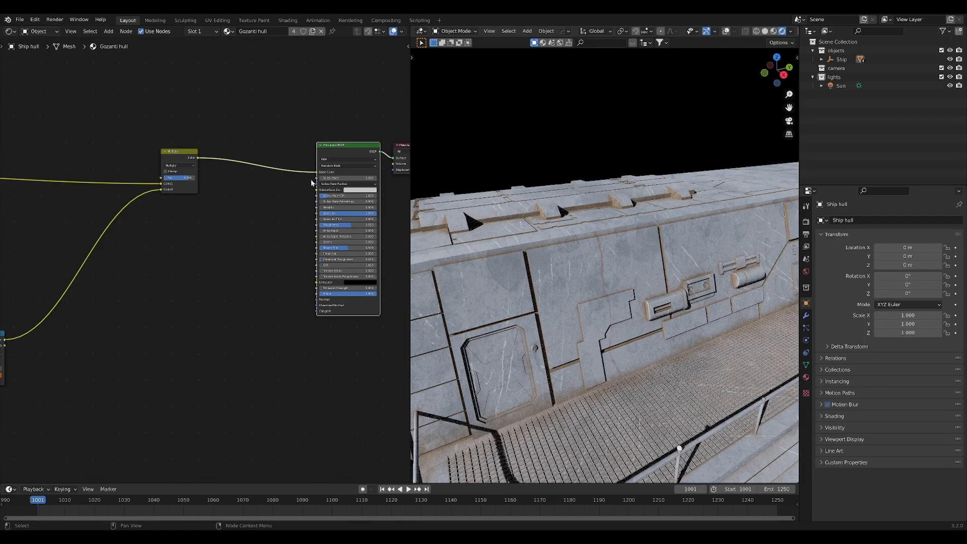
Examine the shaded hull close up and from a distance to judge the grime and drip streaks
{"action": "scroll", "coordinate": [615, 338], "scroll_direction": "down", "scroll_amount": 8}
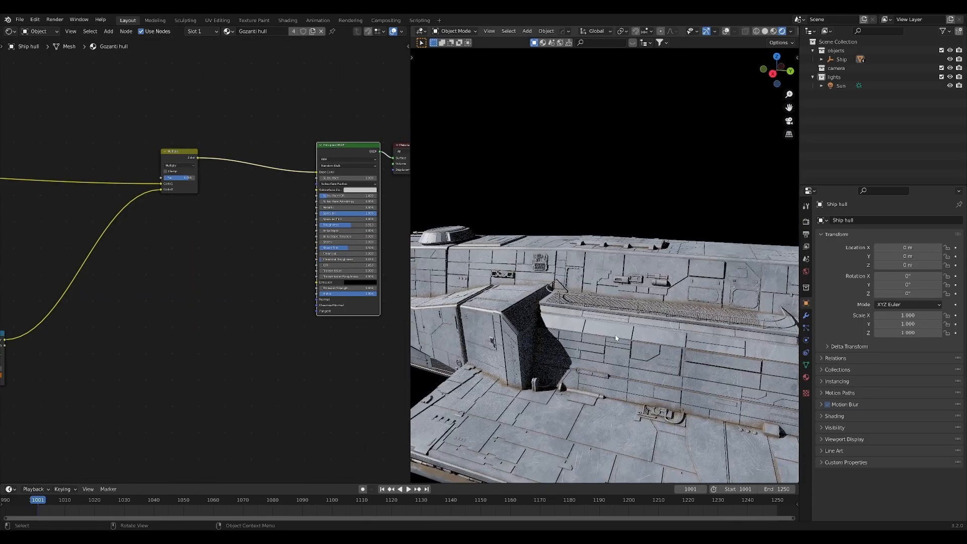
{"action": "middle_click_drag", "start_coordinate": [614, 339], "coordinate": [669, 316]}
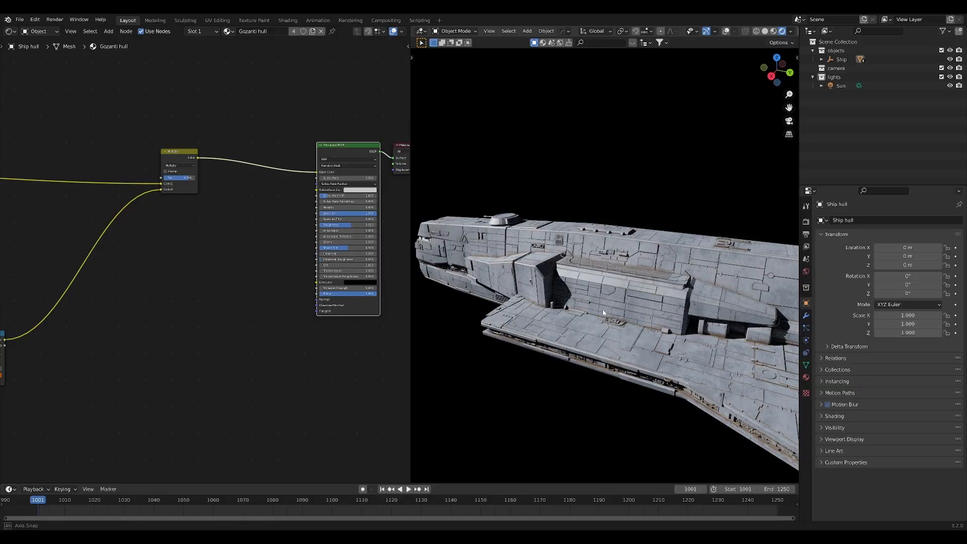
{"action": "scroll", "coordinate": [660, 317], "scroll_direction": "up", "scroll_amount": 10}
{"action": "scroll", "coordinate": [654, 318], "scroll_direction": "up", "scroll_amount": 1}
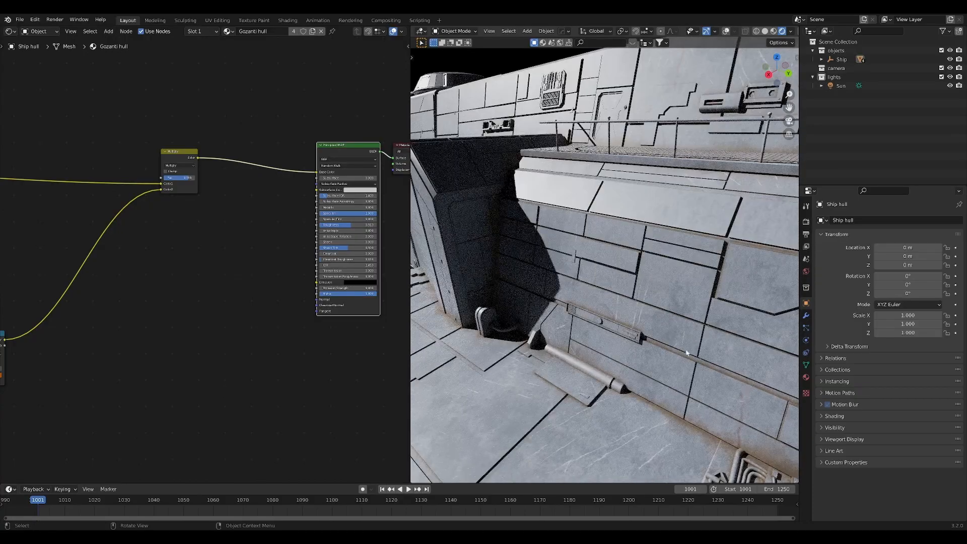
{"action": "middle_click_drag", "start_coordinate": [655, 387], "coordinate": [699, 312]}
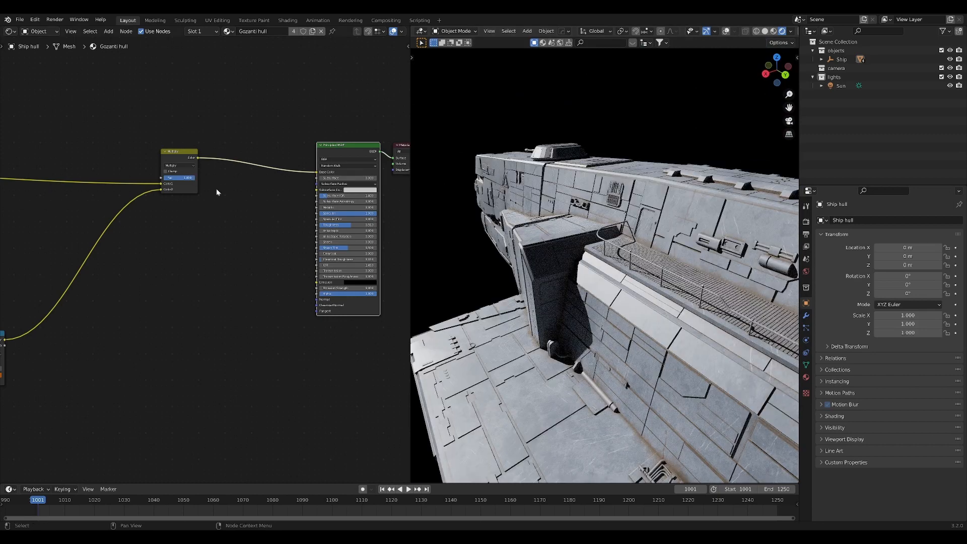
{"action": "scroll", "coordinate": [653, 235], "scroll_direction": "down", "scroll_amount": 4}
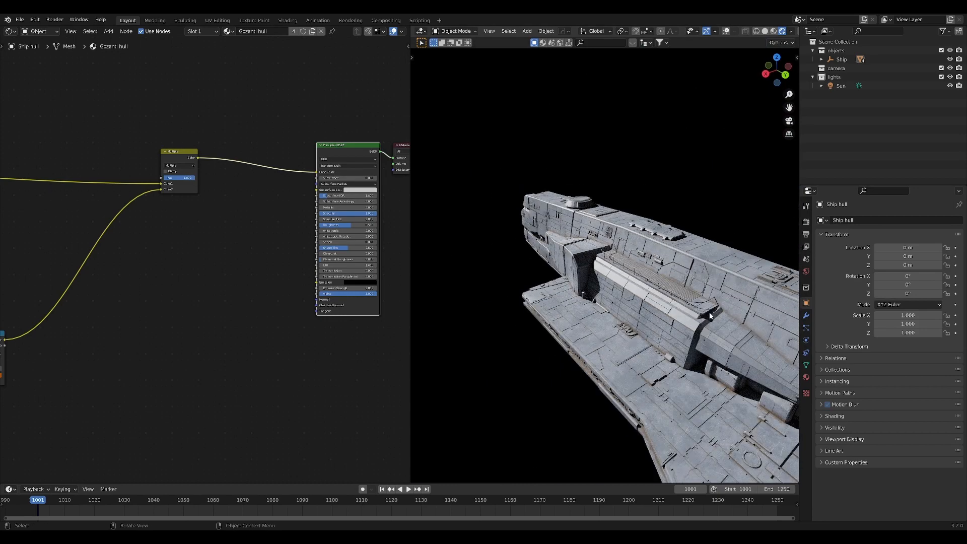
{"action": "scroll", "coordinate": [710, 316], "scroll_direction": "down", "scroll_amount": 4}
{"action": "middle_click_drag", "start_coordinate": [710, 315], "coordinate": [623, 310]}
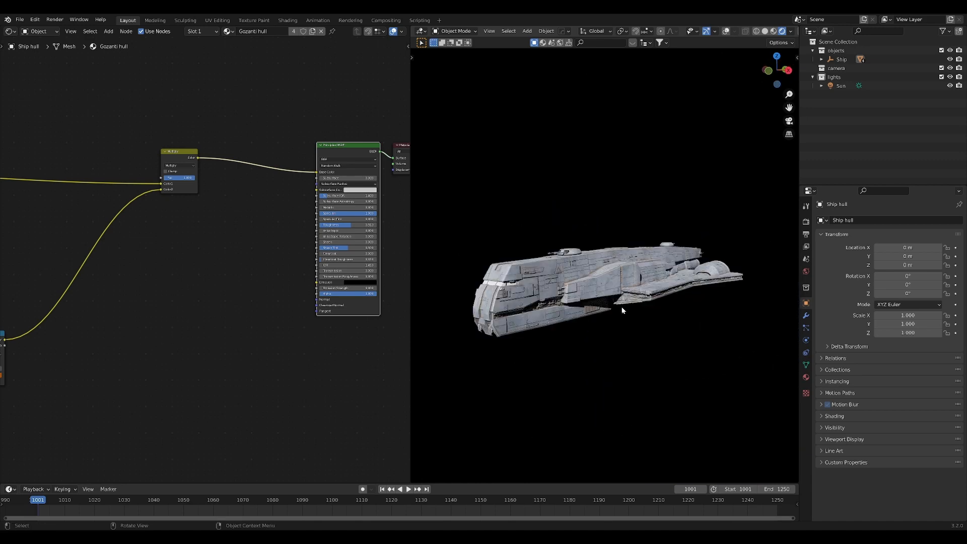
Preview the base texture Mix node and the subsequent blend results on the hull
{"action": "scroll", "coordinate": [88, 290], "scroll_direction": "down", "scroll_amount": 6}
{"action": "middle_click_drag", "start_coordinate": [88, 290], "coordinate": [397, 292]}
{"action": "scroll", "coordinate": [151, 272], "scroll_direction": "up", "scroll_amount": 5}
{"action": "middle_click_drag", "start_coordinate": [151, 272], "coordinate": [211, 323]}
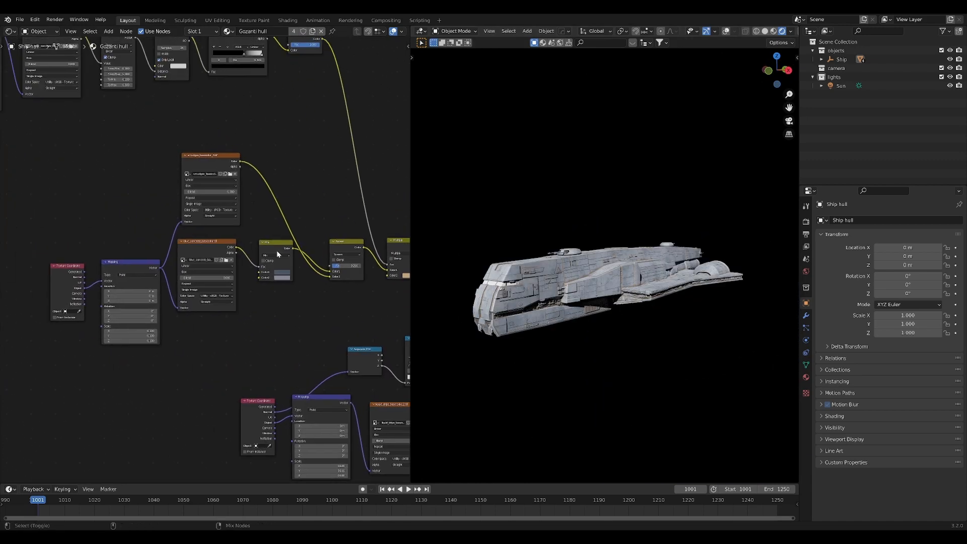
{"action": "left_click", "coordinate": [276, 253], "text": "ctrl+shift"}
{"action": "scroll", "coordinate": [295, 281], "scroll_direction": "up", "scroll_amount": 3}
{"action": "left_click", "coordinate": [341, 278], "text": "ctrl+shift"}
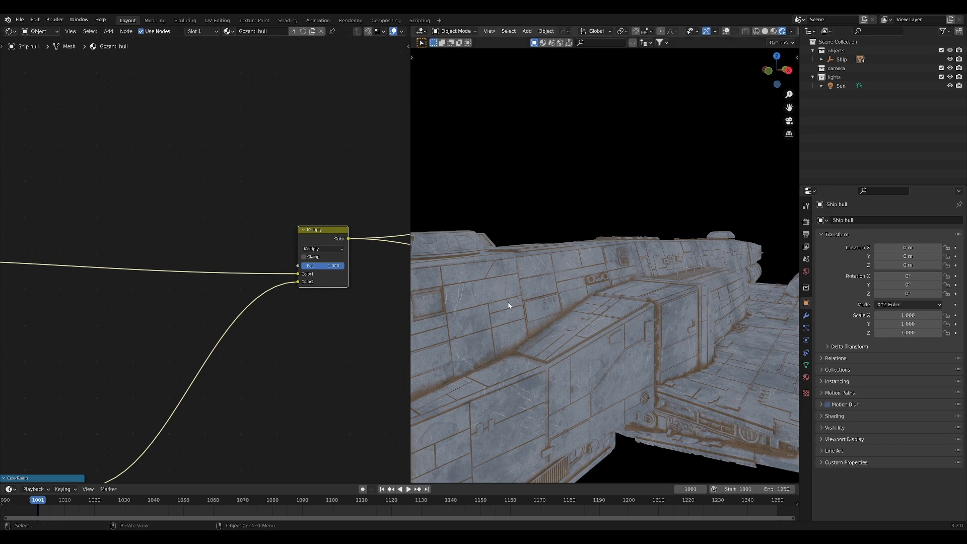
{"action": "scroll", "coordinate": [310, 356], "scroll_direction": "down", "scroll_amount": 5}
{"action": "middle_click_drag", "start_coordinate": [290, 319], "coordinate": [136, 249]}
{"action": "middle_click_drag", "start_coordinate": [188, 227], "coordinate": [273, 232]}
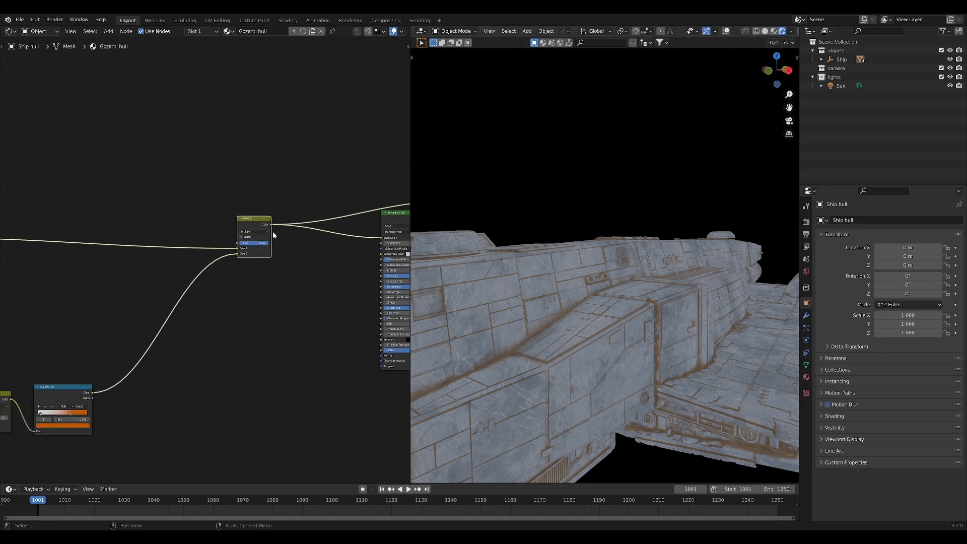
Show the hull shaded by the Principled BSDF and inspect its panel edges from a distance and close up
{"action": "left_click", "coordinate": [382, 222], "text": "ctrl+shift"}
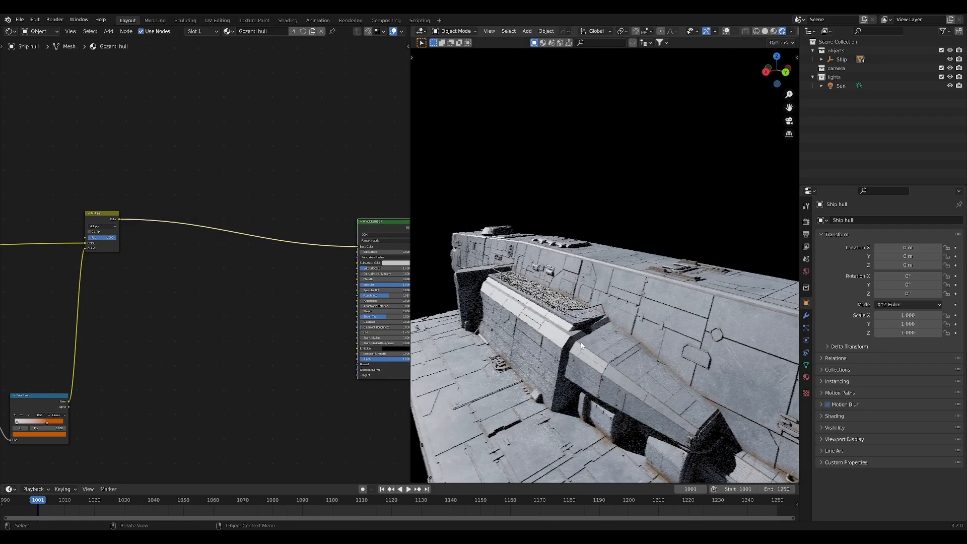
{"action": "middle_click_drag", "start_coordinate": [604, 322], "coordinate": [577, 328]}
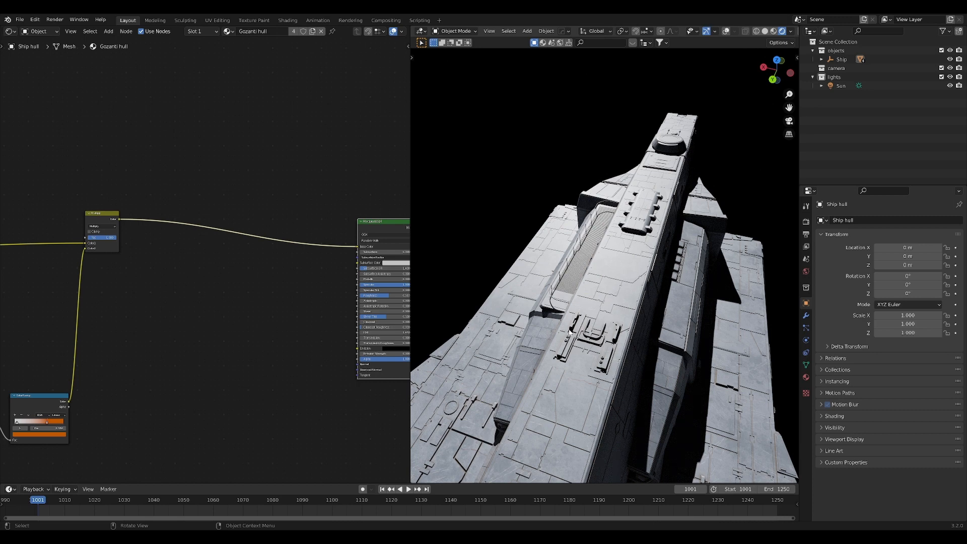
{"action": "middle_click_drag", "start_coordinate": [310, 350], "coordinate": [244, 321]}
{"action": "scroll", "coordinate": [283, 342], "scroll_direction": "up", "scroll_amount": 3}
{"action": "scroll", "coordinate": [283, 342], "scroll_direction": "up", "scroll_amount": 3}
{"action": "scroll", "coordinate": [242, 297], "scroll_direction": "up", "scroll_amount": 3}
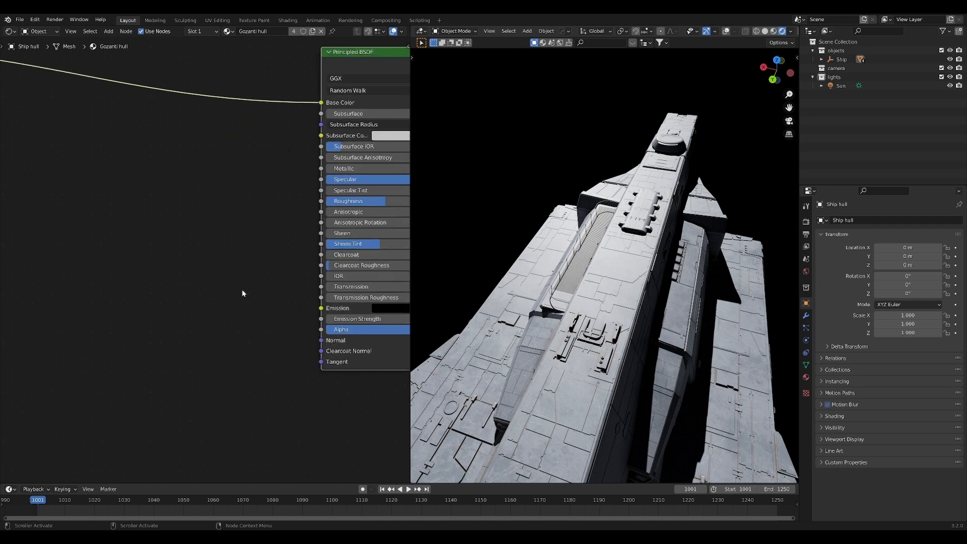
{"action": "middle_click", "coordinate": [612, 291], "text": "alt"}
{"action": "scroll", "coordinate": [615, 302], "scroll_direction": "up", "scroll_amount": 10}
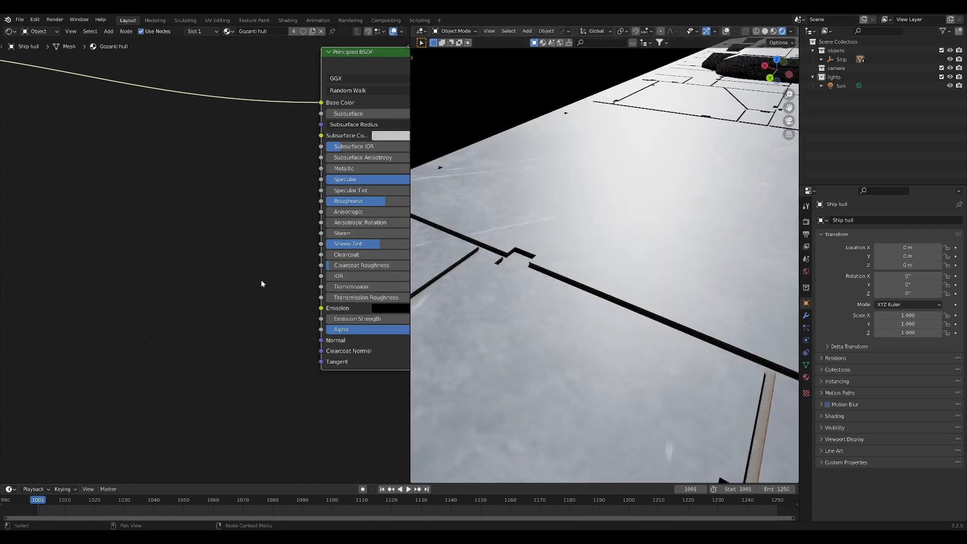
Add a Bevel node and connect its Normal output to the Principled BSDF's Normal input
{"action": "key", "text": "shift+a"}
{"action": "type", "text": "sbev"}
{"action": "key", "text": "Return"}
{"action": "left_click", "coordinate": [177, 306]}
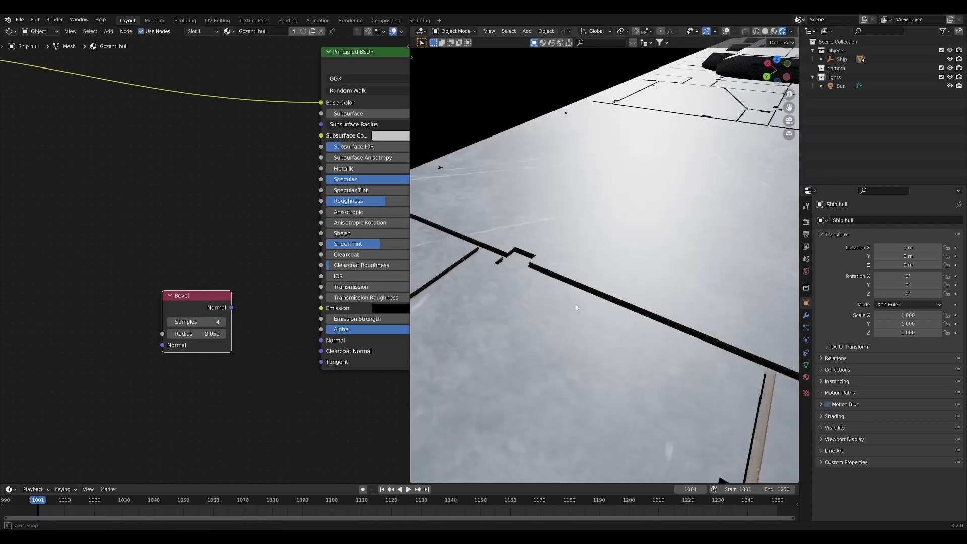
{"action": "middle_click_drag", "start_coordinate": [576, 304], "coordinate": [509, 302]}
{"action": "middle_click_drag", "start_coordinate": [555, 253], "coordinate": [655, 282]}
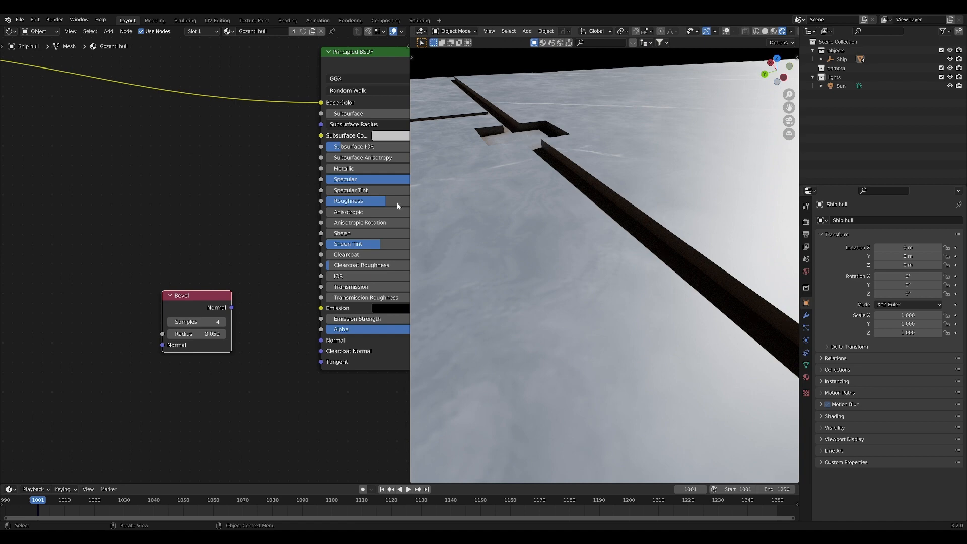
{"action": "mouse_move", "coordinate": [199, 297]}
{"action": "left_mouse_down"}
{"action": "mouse_move", "coordinate": [200, 312]}
{"action": "mouse_move", "coordinate": [321, 340]}
{"action": "left_mouse_up"}
{"action": "left_click_drag", "start_coordinate": [201, 309], "coordinate": [228, 313]}
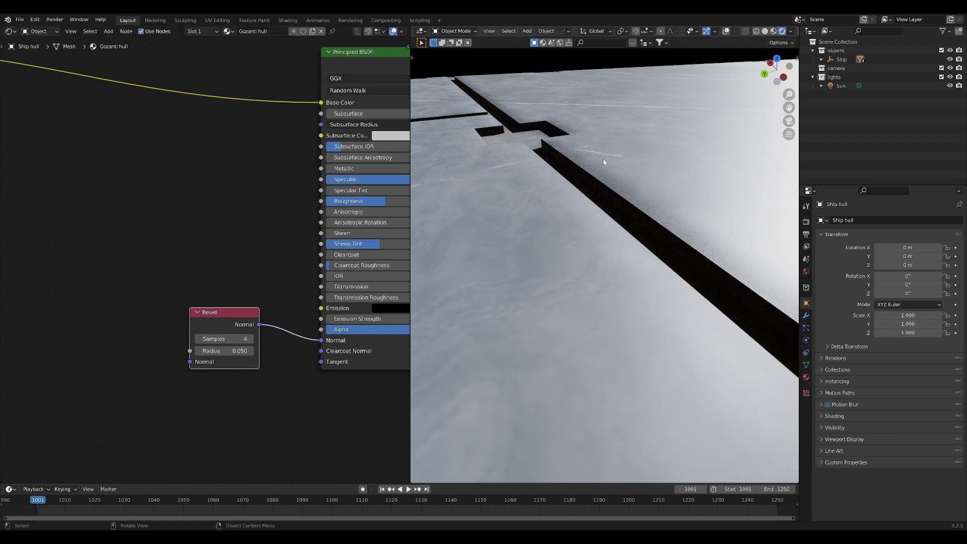
Reduce the Bevel node's radius, trying 0.01 and settling on 0.005
{"action": "middle_click_drag", "start_coordinate": [689, 251], "coordinate": [597, 293]}
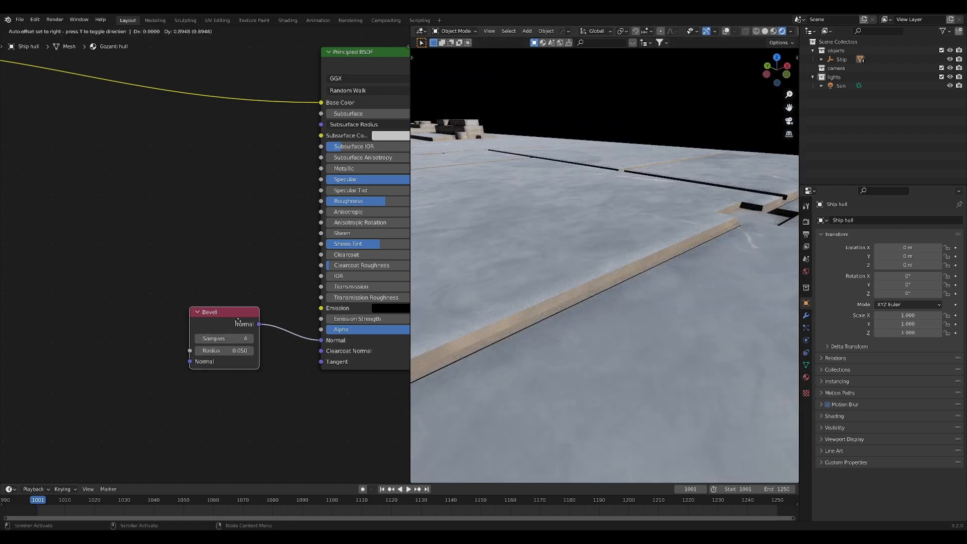
{"action": "left_click_drag", "start_coordinate": [235, 359], "coordinate": [270, 360]}
{"action": "left_click", "coordinate": [269, 351]}
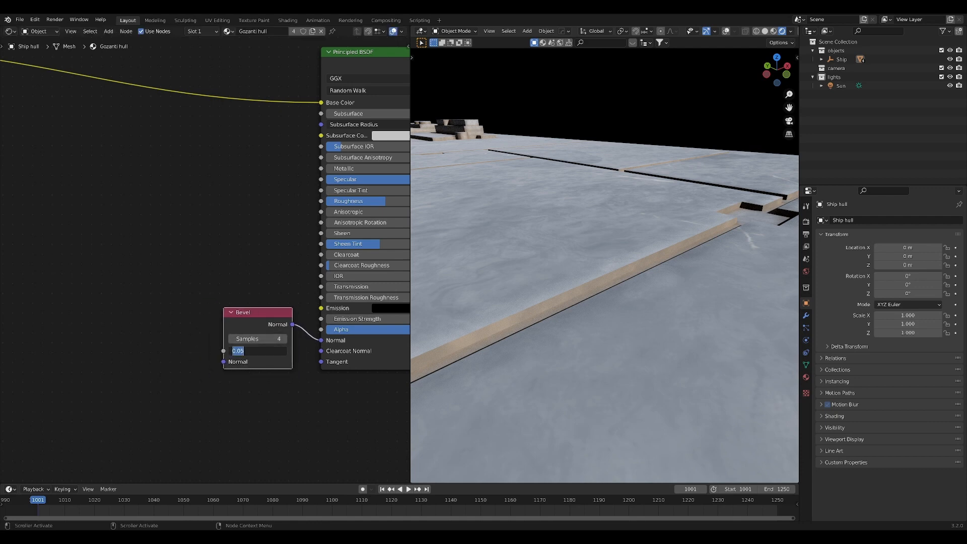
{"action": "key", "text": "Return"}
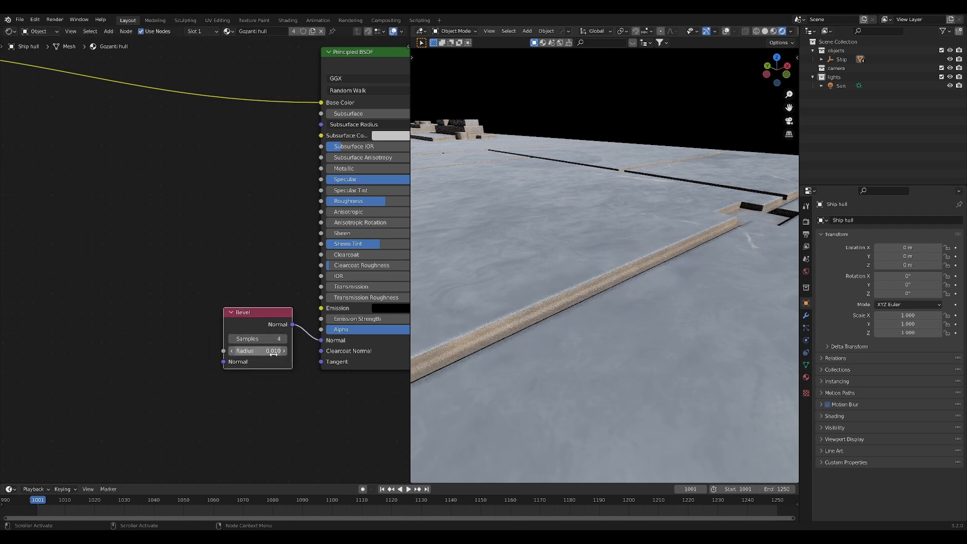
{"action": "double_click", "coordinate": [273, 352]}
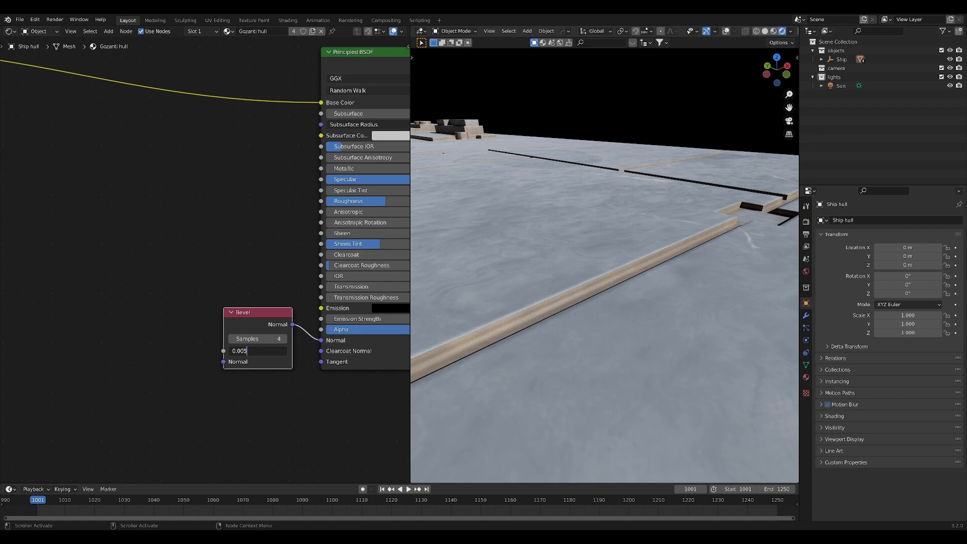
{"action": "key", "text": "Return"}
Examine the beveled panel edges close up and across the whole hull to judge the rounding
{"action": "middle_click_drag", "start_coordinate": [470, 186], "coordinate": [649, 150]}
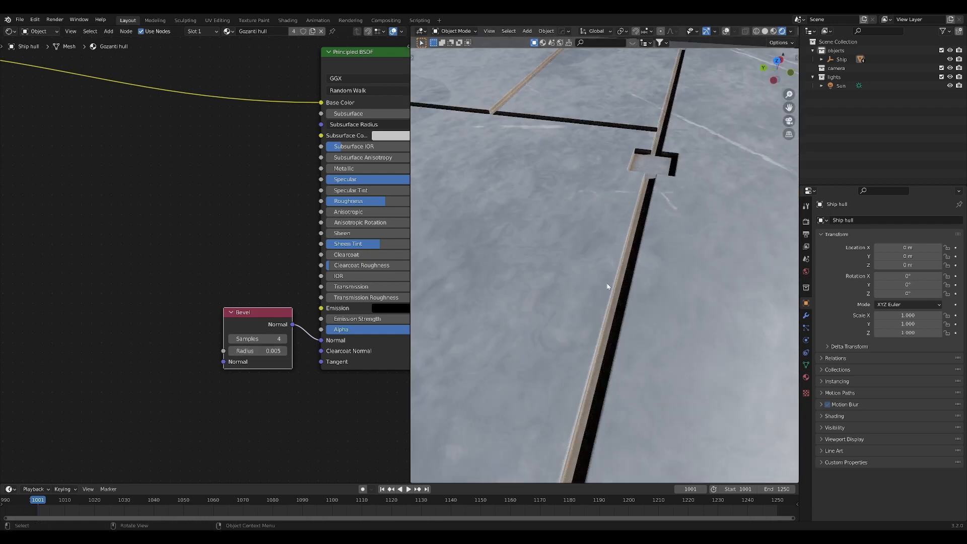
{"action": "middle_click_drag", "start_coordinate": [596, 374], "coordinate": [568, 287]}
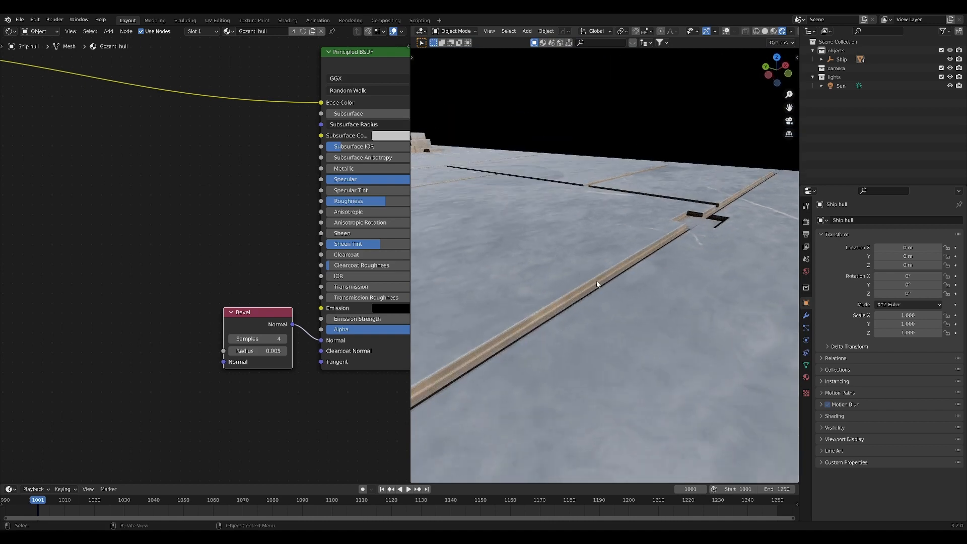
{"action": "middle_click_drag", "start_coordinate": [608, 304], "coordinate": [514, 345]}
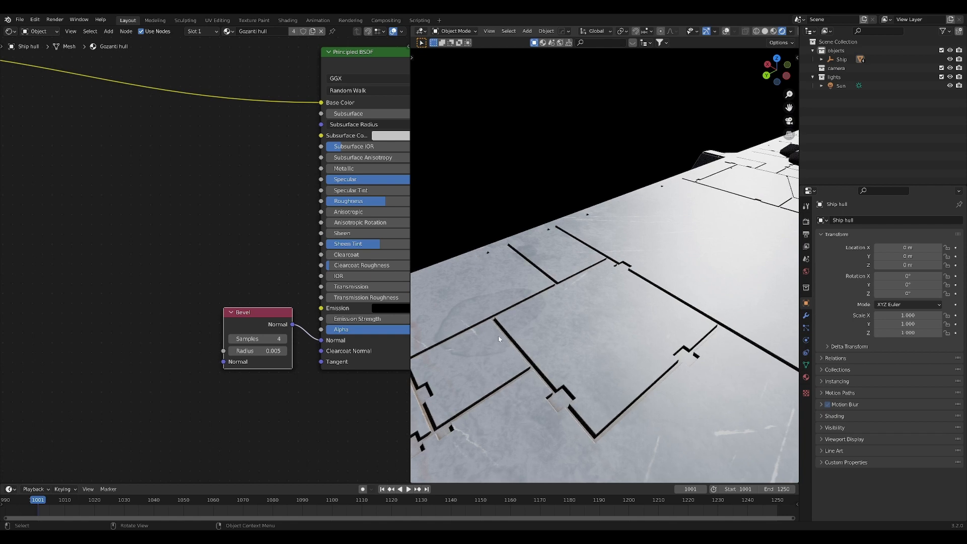
{"action": "mouse_move", "coordinate": [589, 234]}
{"action": "middle_mouse_down"}
{"action": "mouse_move", "coordinate": [533, 301]}
{"action": "mouse_move", "coordinate": [589, 272]}
{"action": "mouse_move", "coordinate": [668, 252]}
{"action": "mouse_move", "coordinate": [607, 237]}
{"action": "middle_mouse_up"}
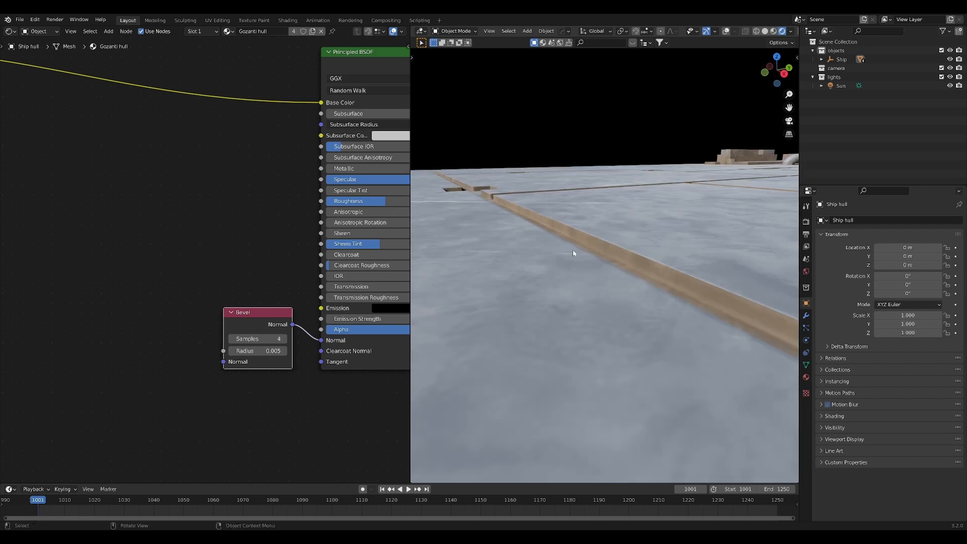
{"action": "scroll", "coordinate": [613, 267], "scroll_direction": "down", "scroll_amount": 5}
{"action": "middle_click_drag", "start_coordinate": [576, 286], "coordinate": [554, 292]}
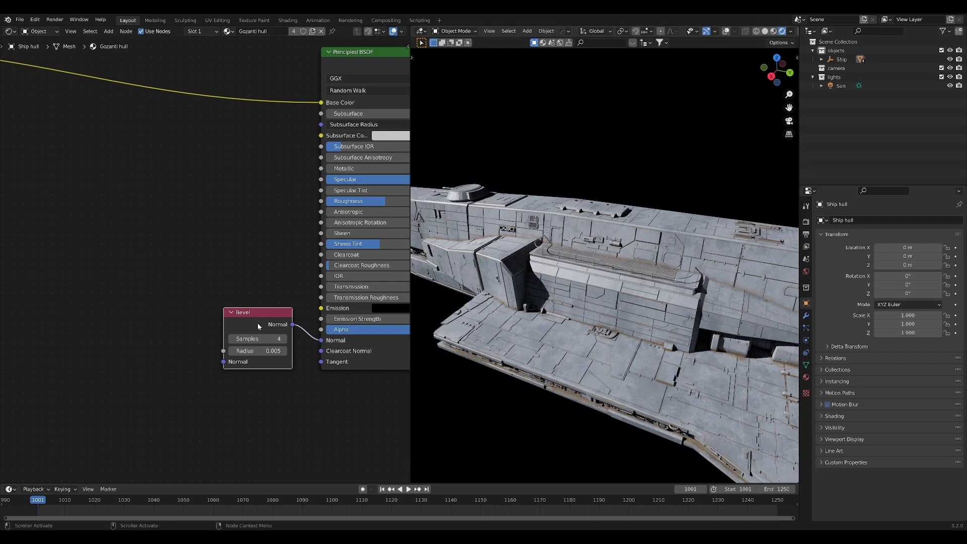
{"action": "key", "text": "g"}
{"action": "left_click", "coordinate": [257, 326]}
{"action": "scroll", "coordinate": [309, 247], "scroll_direction": "down", "scroll_amount": 2}
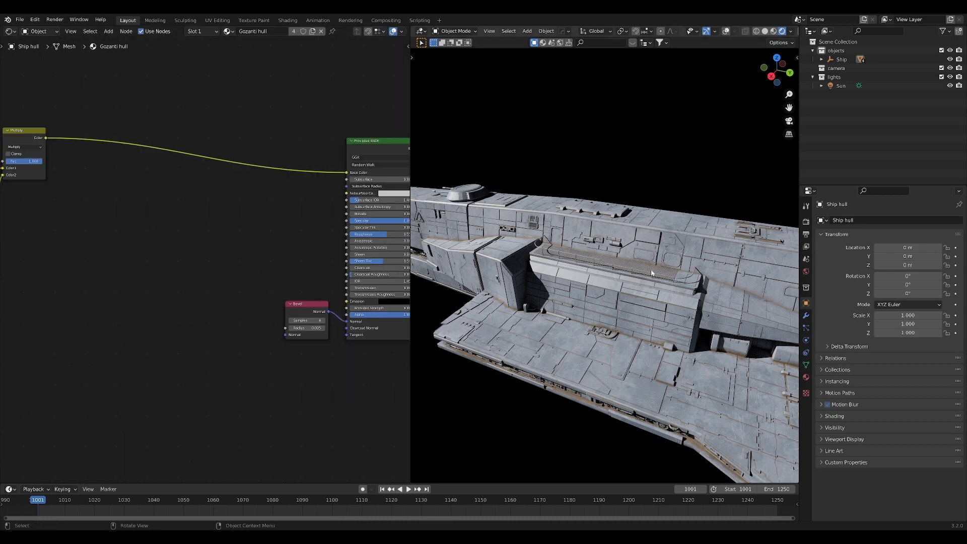
{"action": "middle_click_drag", "start_coordinate": [651, 272], "coordinate": [509, 305]}
Connect the final Multiply node's Color to the Principled BSDF's Roughness and switch back to the shaded hull
{"action": "scroll", "coordinate": [509, 304], "scroll_direction": "up", "scroll_amount": 4}
{"action": "middle_click_drag", "start_coordinate": [239, 300], "coordinate": [270, 284]}
{"action": "scroll", "coordinate": [270, 284], "scroll_direction": "down", "scroll_amount": 4}
{"action": "mouse_move", "coordinate": [186, 267]}
{"action": "middle_mouse_down"}
{"action": "mouse_move", "coordinate": [275, 275]}
{"action": "mouse_move", "coordinate": [192, 264]}
{"action": "mouse_move", "coordinate": [203, 268]}
{"action": "middle_mouse_up"}
{"action": "scroll", "coordinate": [201, 267], "scroll_direction": "down", "scroll_amount": 2}
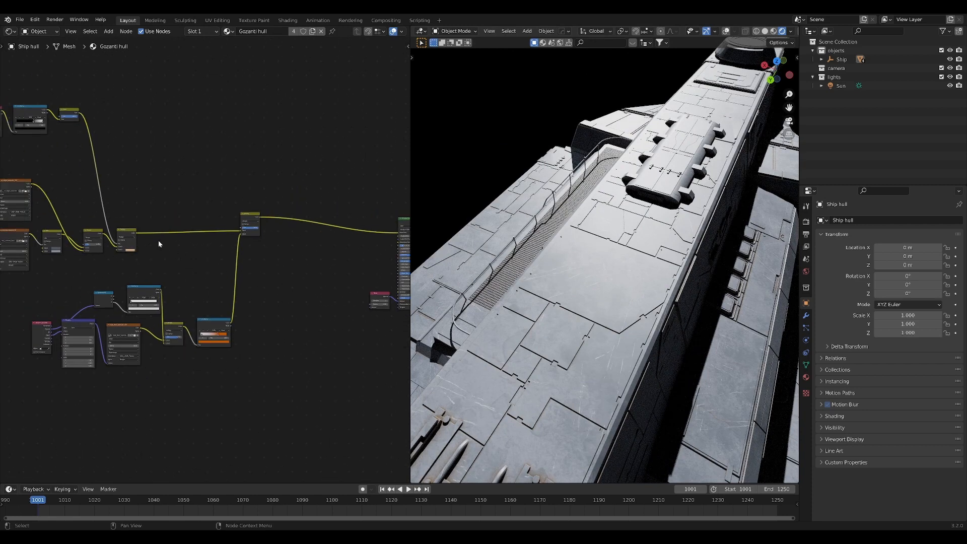
{"action": "left_click", "coordinate": [246, 217], "text": "ctrl+shift"}
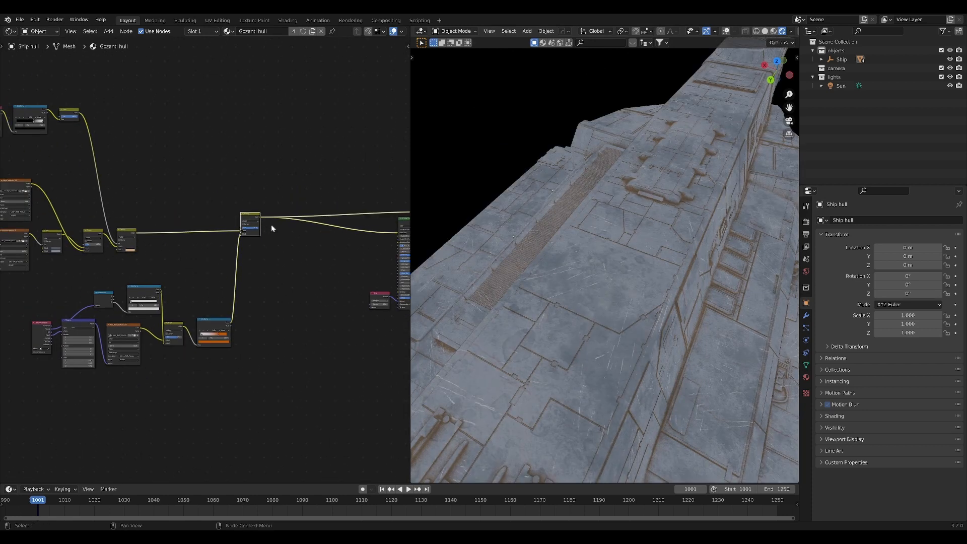
{"action": "scroll", "coordinate": [272, 228], "scroll_direction": "up", "scroll_amount": 4}
{"action": "middle_click_drag", "start_coordinate": [244, 228], "coordinate": [143, 201]}
{"action": "scroll", "coordinate": [186, 227], "scroll_direction": "up", "scroll_amount": 4}
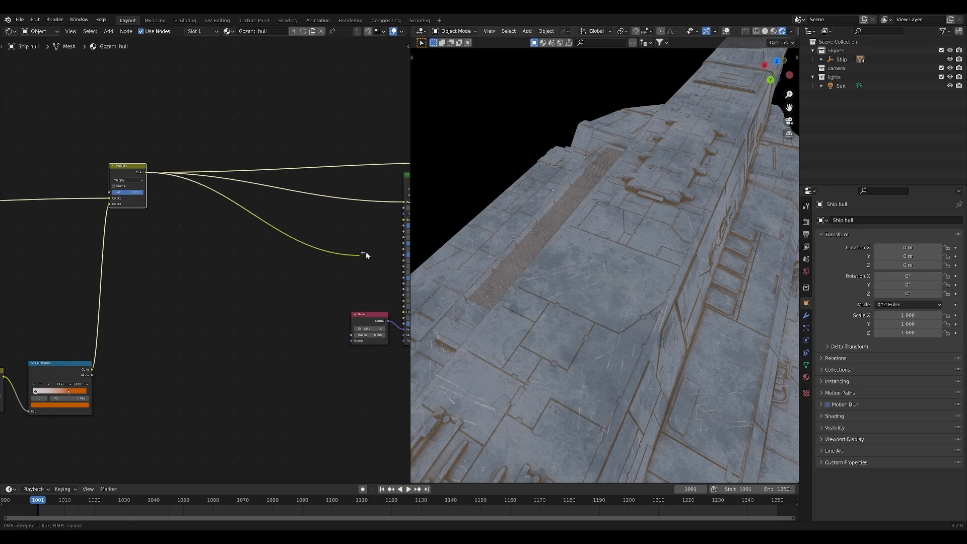
{"action": "mouse_move", "coordinate": [366, 252]}
{"action": "left_mouse_down"}
{"action": "mouse_move", "coordinate": [393, 255]}
{"action": "mouse_move", "coordinate": [358, 255]}
{"action": "left_mouse_up"}
{"action": "left_click", "coordinate": [376, 182], "text": "ctrl+shift"}
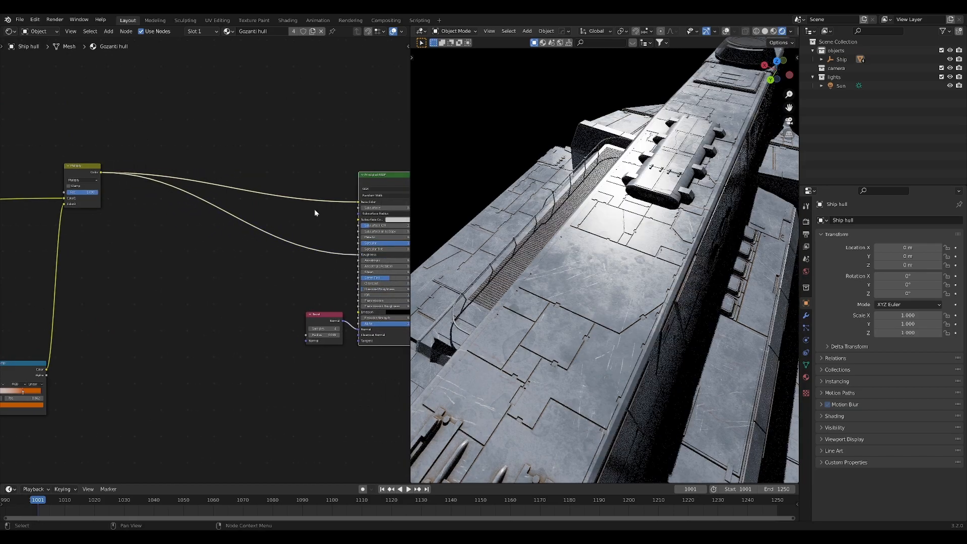
Insert a ColorRamp between the Multiply node and the Roughness input, and flip the ramp
{"action": "middle_click_drag", "start_coordinate": [554, 242], "coordinate": [627, 253]}
{"action": "scroll", "coordinate": [275, 308], "scroll_direction": "up", "scroll_amount": 2}
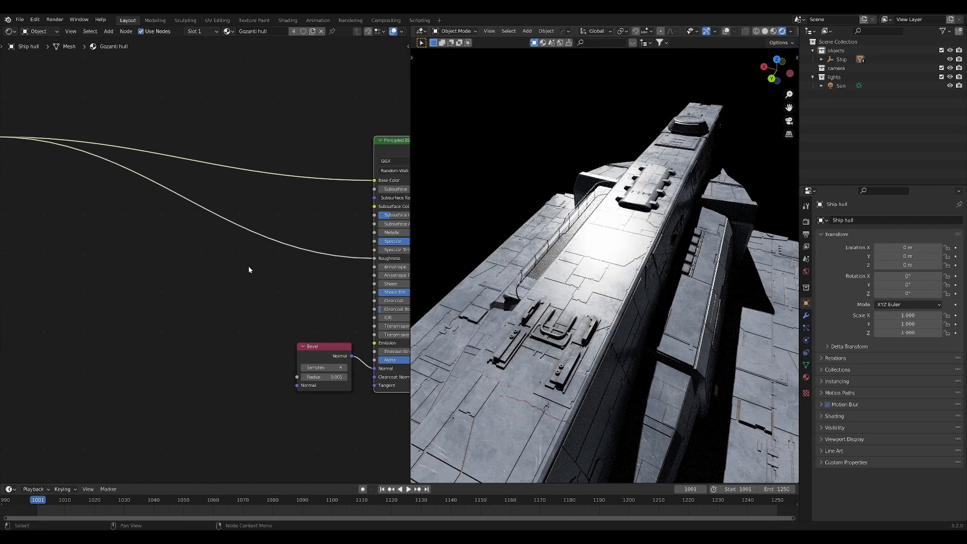
{"action": "key", "text": "shift+a"}
{"action": "type", "text": "ramp"}
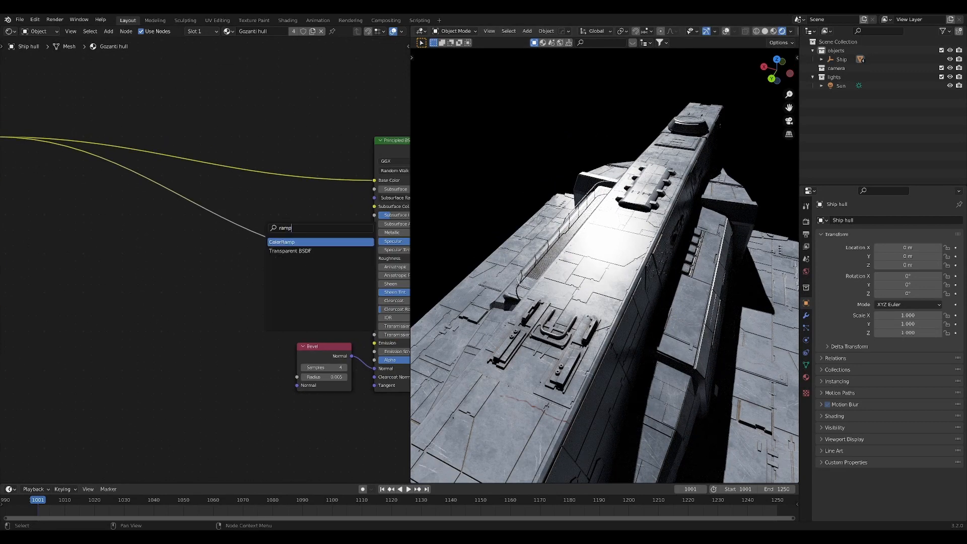
{"action": "left_click", "coordinate": [281, 242]}
{"action": "left_click", "coordinate": [92, 229]}
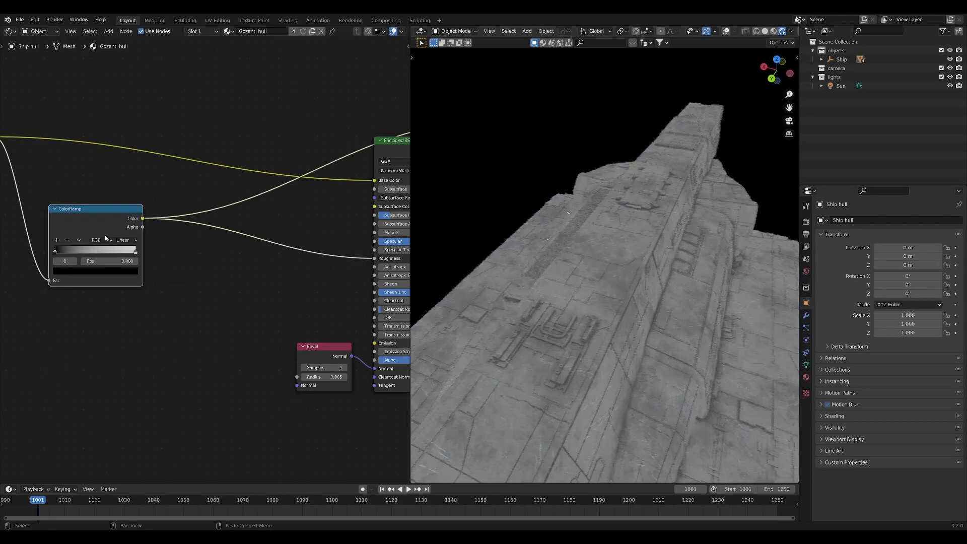
{"action": "left_click", "coordinate": [103, 249]}
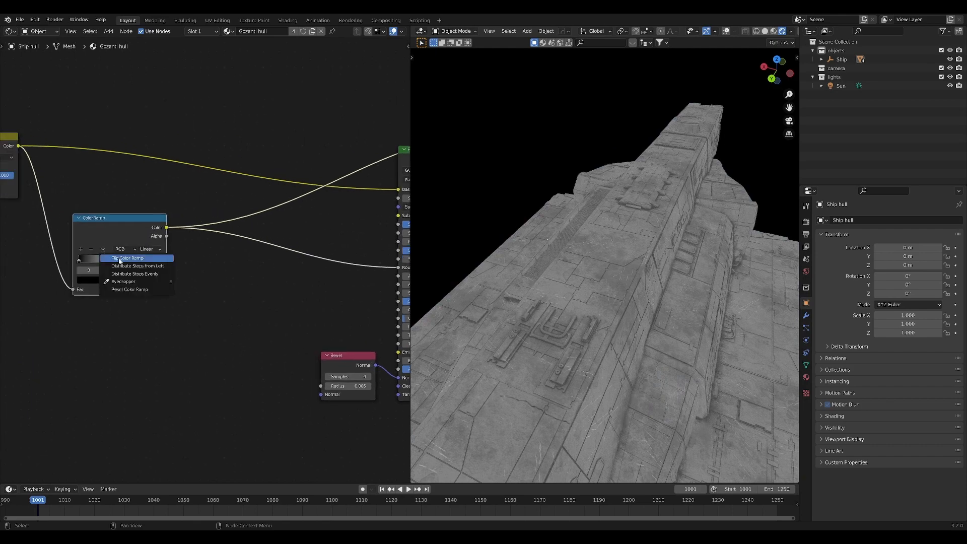
{"action": "left_click", "coordinate": [121, 258]}
Examine the shaded hull's reflections and scratches from several angles with the flipped roughness ramp
{"action": "middle_click_drag", "start_coordinate": [492, 276], "coordinate": [620, 223]}
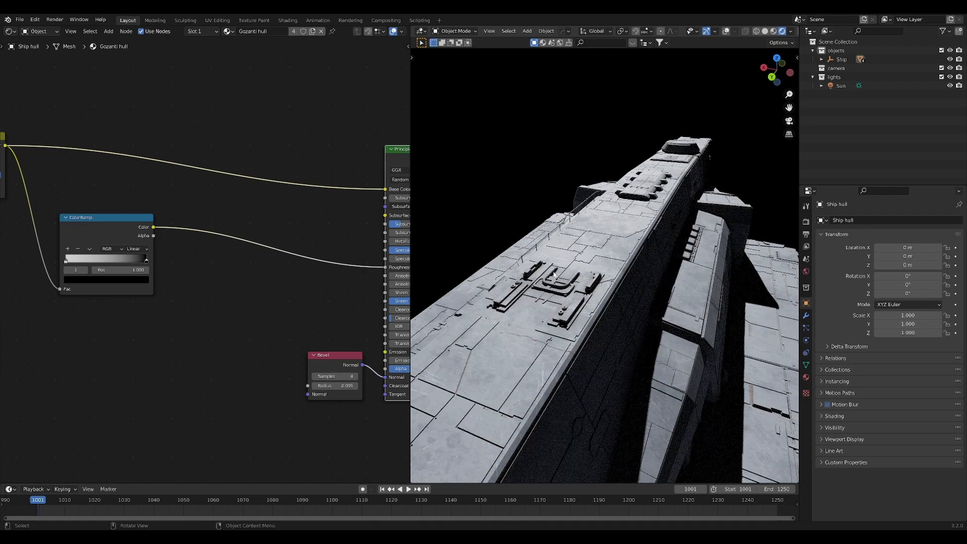
{"action": "mouse_move", "coordinate": [554, 274]}
{"action": "middle_mouse_down"}
{"action": "mouse_move", "coordinate": [681, 317]}
{"action": "mouse_move", "coordinate": [545, 281]}
{"action": "middle_mouse_up"}
{"action": "scroll", "coordinate": [680, 317], "scroll_direction": "up", "scroll_amount": 5}
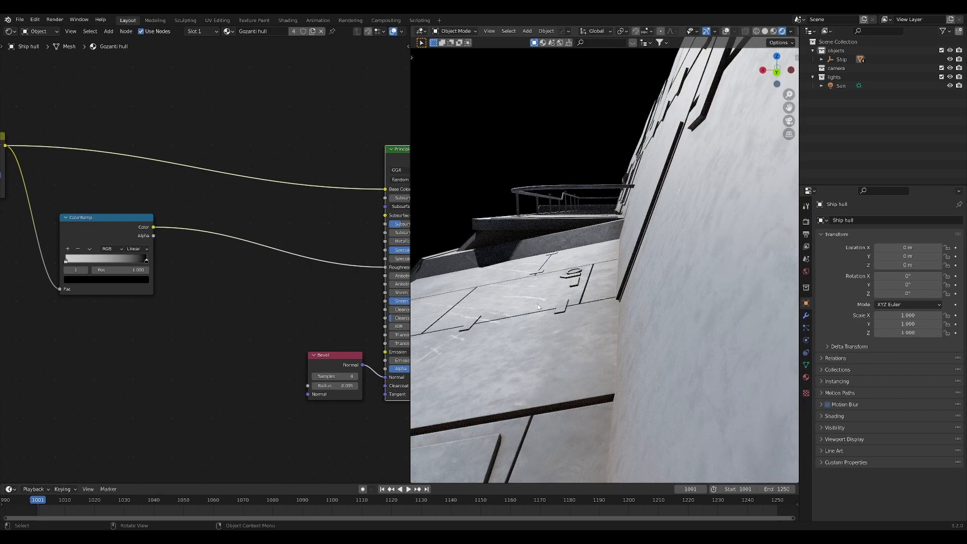
{"action": "middle_click_drag", "start_coordinate": [657, 246], "coordinate": [711, 232]}
{"action": "middle_click", "coordinate": [733, 139], "text": "alt"}
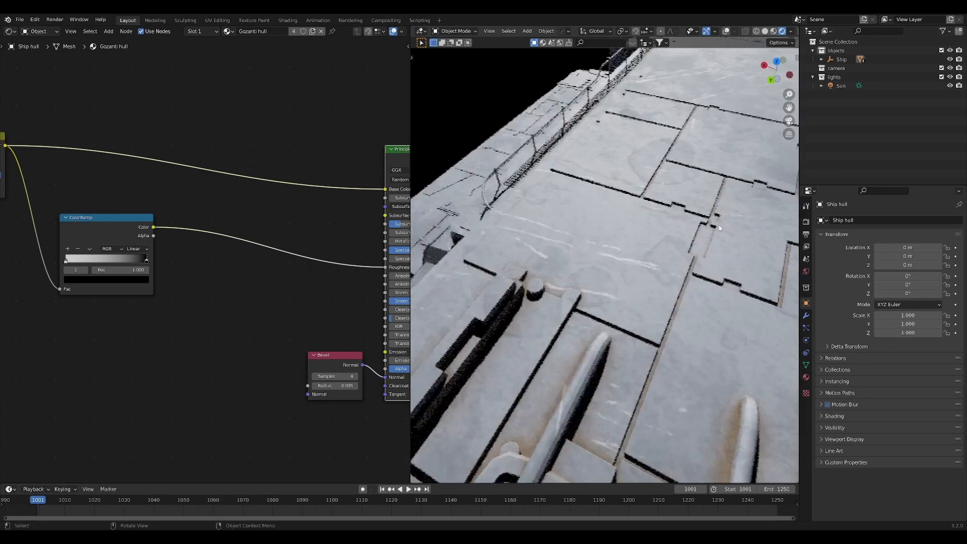
{"action": "scroll", "coordinate": [685, 262], "scroll_direction": "up", "scroll_amount": 5}
{"action": "middle_click_drag", "start_coordinate": [681, 272], "coordinate": [698, 245]}
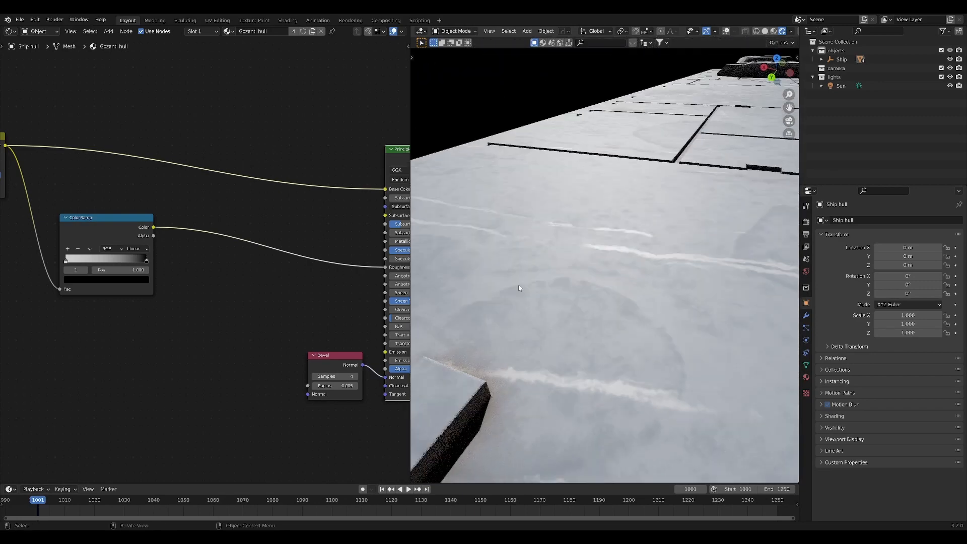
Preview the roughness ColorRamp, insert a Gamma node between it and the Roughness input, and raise its gamma above 1
{"action": "middle_click_drag", "start_coordinate": [101, 225], "coordinate": [185, 252]}
{"action": "left_click_drag", "start_coordinate": [66, 163], "coordinate": [45, 165]}
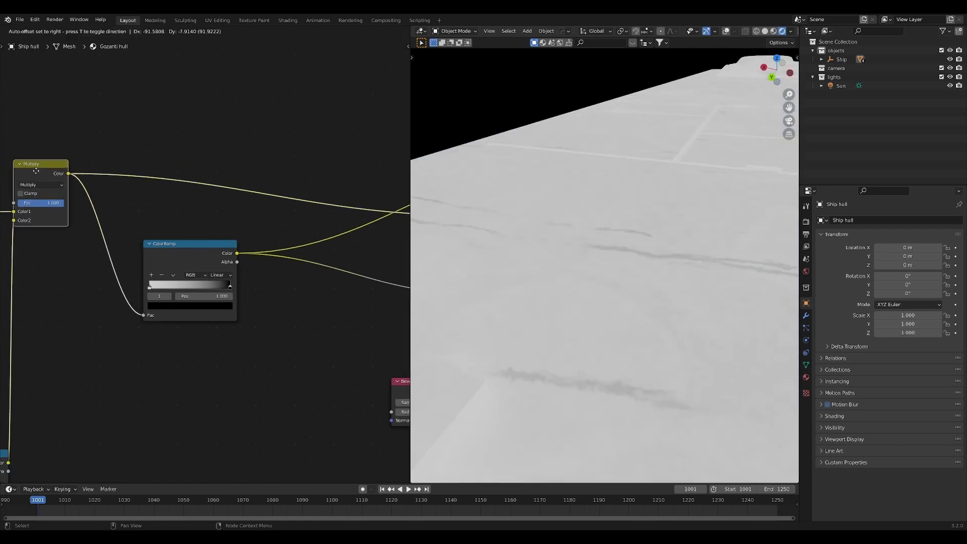
{"action": "scroll", "coordinate": [143, 214], "scroll_direction": "down", "scroll_amount": 4}
{"action": "key", "text": "g"}
{"action": "left_click", "coordinate": [110, 223]}
{"action": "type", "text": "gam"}
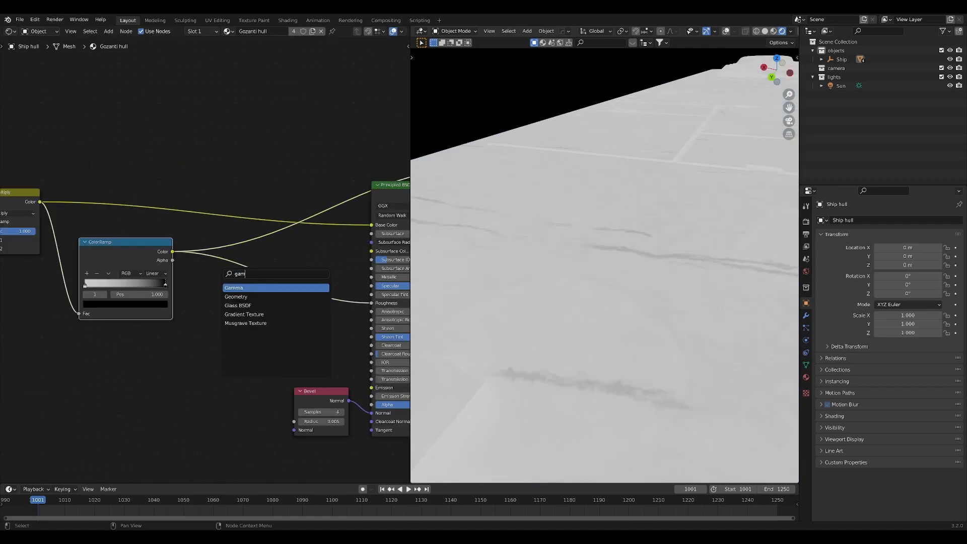
{"action": "key", "text": "Return"}
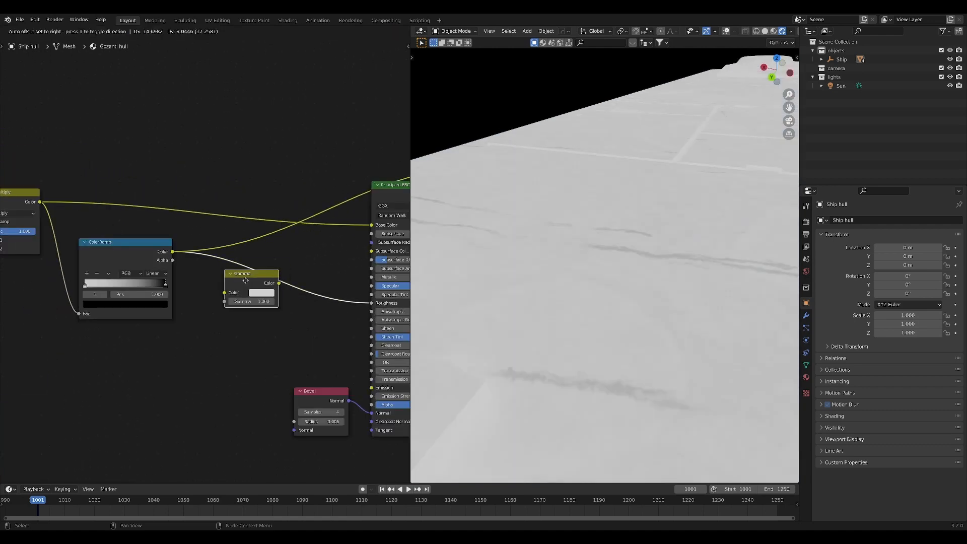
{"action": "left_click", "coordinate": [251, 281]}
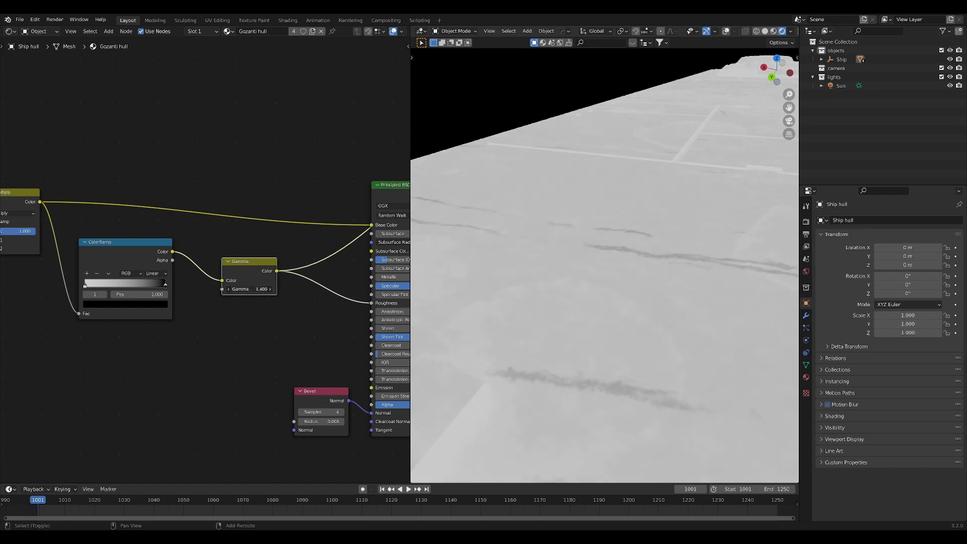
{"action": "scroll", "coordinate": [326, 269], "scroll_direction": "down", "scroll_amount": 2}
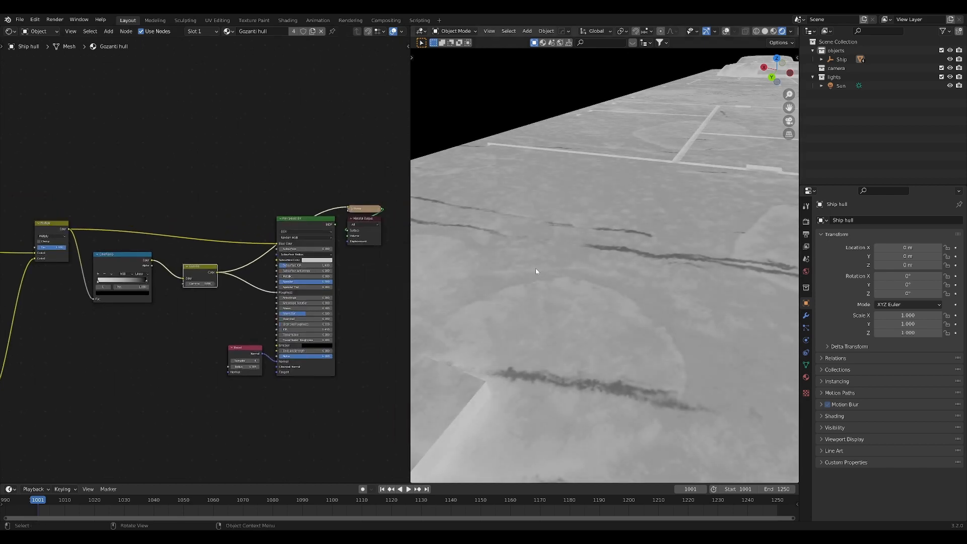
{"action": "scroll", "coordinate": [544, 267], "scroll_direction": "down", "scroll_amount": 8}
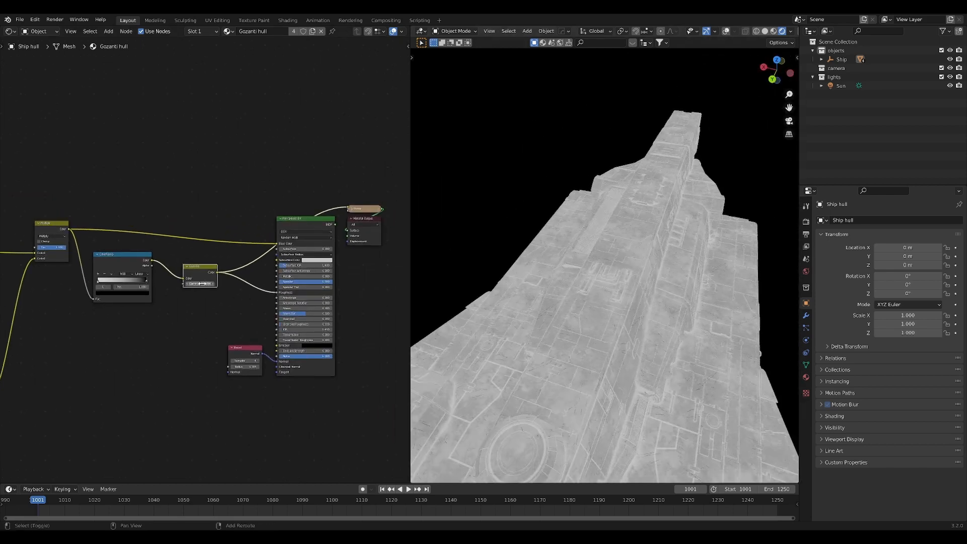
Return to the shaded hull and try a gamma of 4 on the roughness Gamma node
{"action": "mouse_move", "coordinate": [202, 283]}
{"action": "left_mouse_down"}
{"action": "mouse_move", "coordinate": [381, 284]}
{"action": "mouse_move", "coordinate": [194, 284]}
{"action": "mouse_move", "coordinate": [322, 283]}
{"action": "mouse_move", "coordinate": [205, 284]}
{"action": "left_mouse_up"}
{"action": "left_click", "coordinate": [305, 225], "text": "ctrl+shift"}
{"action": "middle_click_drag", "start_coordinate": [491, 304], "coordinate": [508, 295]}
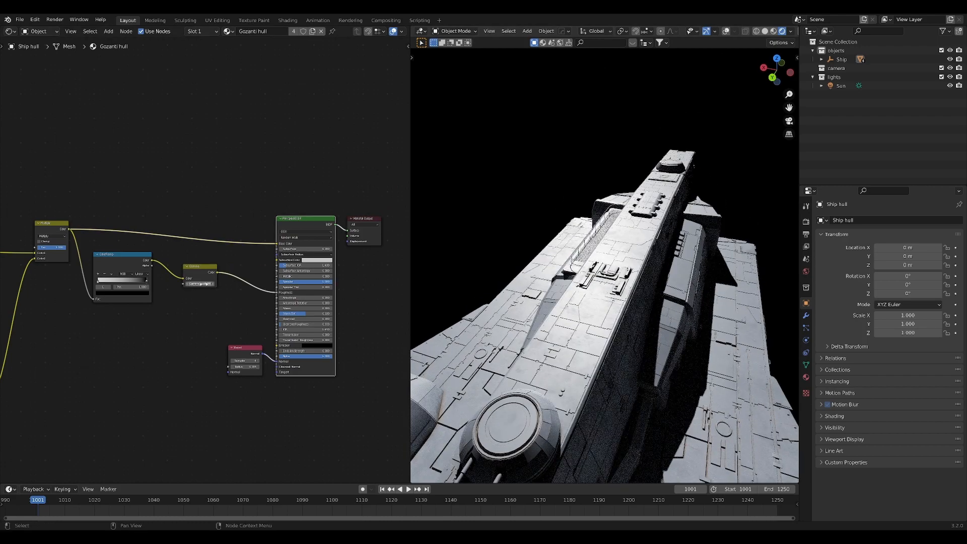
{"action": "type", "text": "4"}
{"action": "key", "text": "Return"}
{"action": "scroll", "coordinate": [192, 285], "scroll_direction": "up", "scroll_amount": 3}
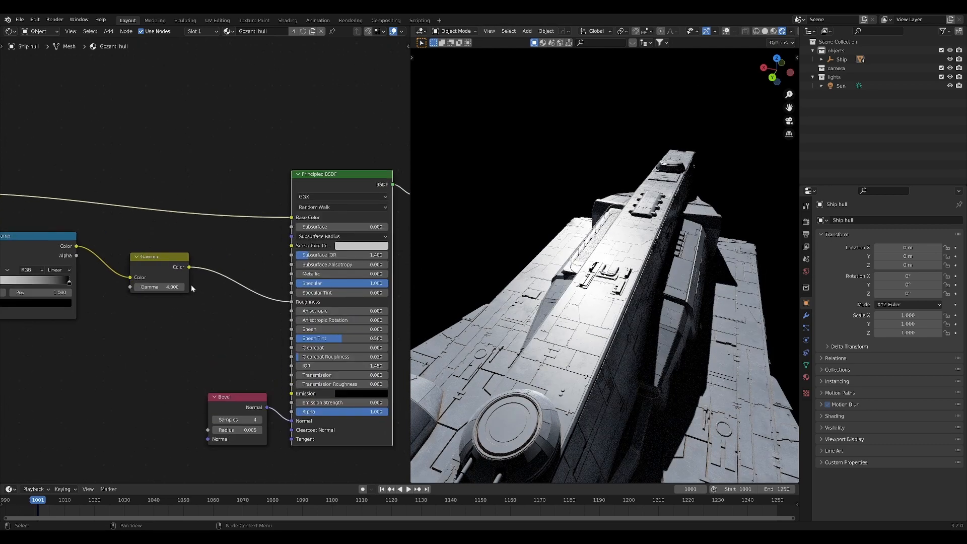
{"action": "mouse_move", "coordinate": [163, 286]}
{"action": "left_mouse_down", "text": "shift"}
{"action": "mouse_move", "coordinate": [146, 286]}
{"action": "mouse_move", "coordinate": [164, 285]}
{"action": "left_mouse_up", "text": "shift"}
{"action": "type", "text": "4"}
{"action": "key", "text": "Return"}
Try a roughness gamma of 3 and check the reflections along the hull's upper panels
{"action": "scroll", "coordinate": [650, 328], "scroll_direction": "down", "scroll_amount": 5}
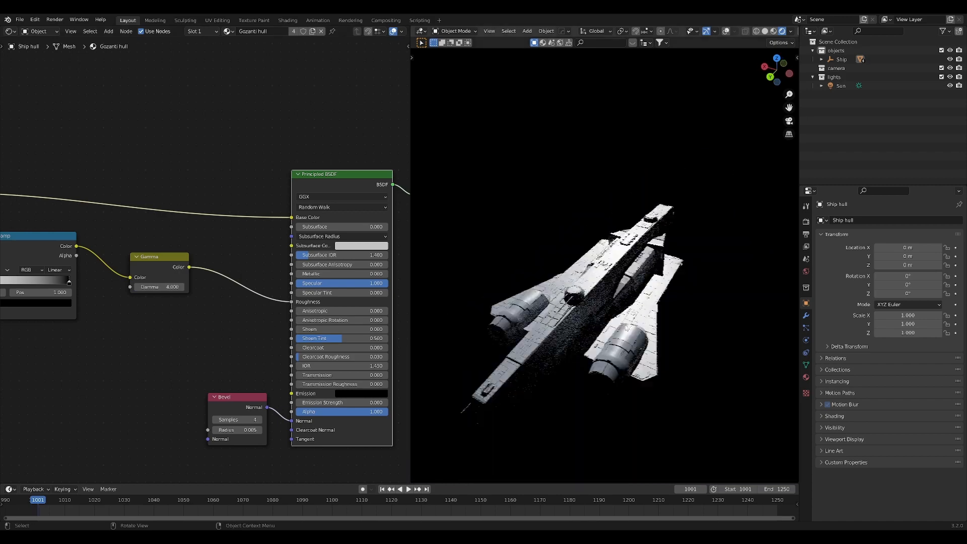
{"action": "middle_click_drag", "start_coordinate": [655, 329], "coordinate": [583, 340]}
{"action": "key", "text": "ctrl+z"}
{"action": "scroll", "coordinate": [605, 336], "scroll_direction": "up", "scroll_amount": 3}
{"action": "scroll", "coordinate": [605, 336], "scroll_direction": "up", "scroll_amount": 4}
{"action": "scroll", "coordinate": [583, 340], "scroll_direction": "up", "scroll_amount": 3}
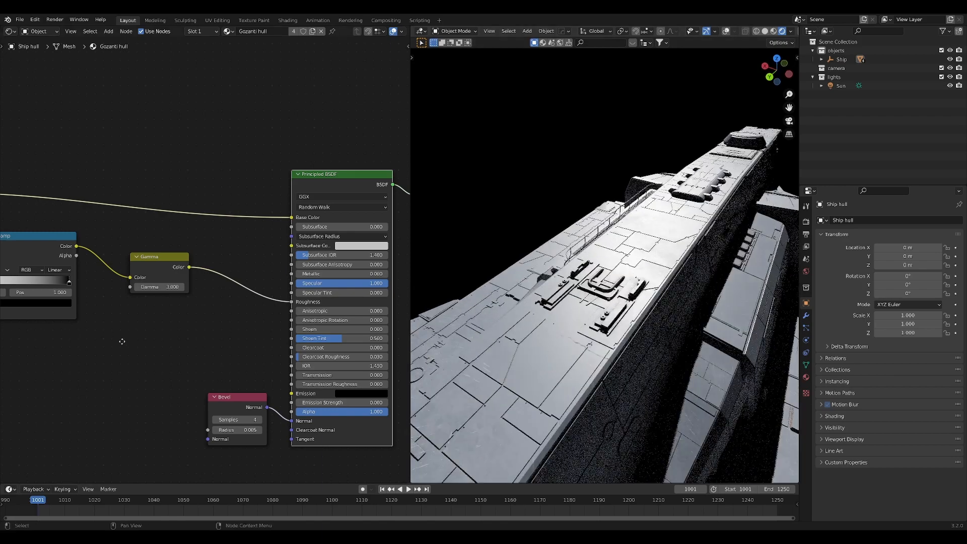
Tighten the roughness ColorRamp by pulling its dark stop inward with the light stop at 0.091, and set the gamma to 1
{"action": "middle_click_drag", "start_coordinate": [121, 341], "coordinate": [236, 350]}
{"action": "left_click", "coordinate": [174, 266], "text": "ctrl+shift"}
{"action": "scroll", "coordinate": [173, 267], "scroll_direction": "up", "scroll_amount": 2}
{"action": "scroll", "coordinate": [197, 307], "scroll_direction": "up", "scroll_amount": 1}
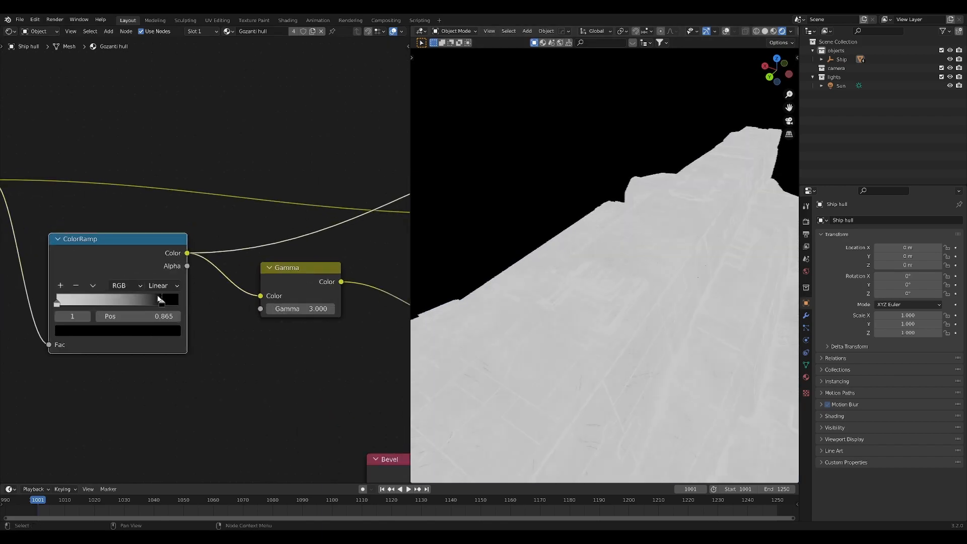
{"action": "mouse_move", "coordinate": [160, 299]}
{"action": "left_mouse_down"}
{"action": "mouse_move", "coordinate": [92, 292]}
{"action": "mouse_move", "coordinate": [105, 300]}
{"action": "mouse_move", "coordinate": [72, 302]}
{"action": "left_mouse_up"}
{"action": "middle_click_drag", "start_coordinate": [189, 296], "coordinate": [80, 294]}
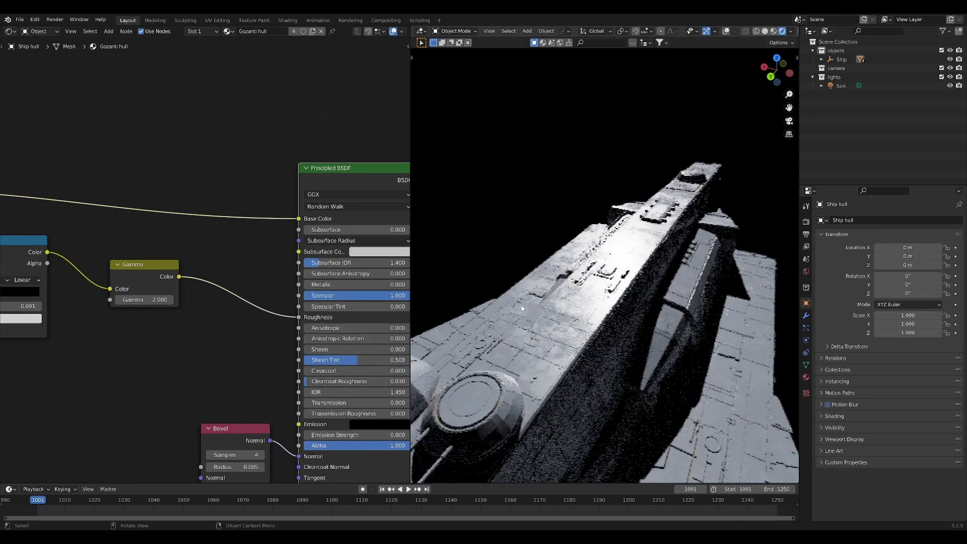
{"action": "middle_click_drag", "start_coordinate": [522, 308], "coordinate": [535, 323]}
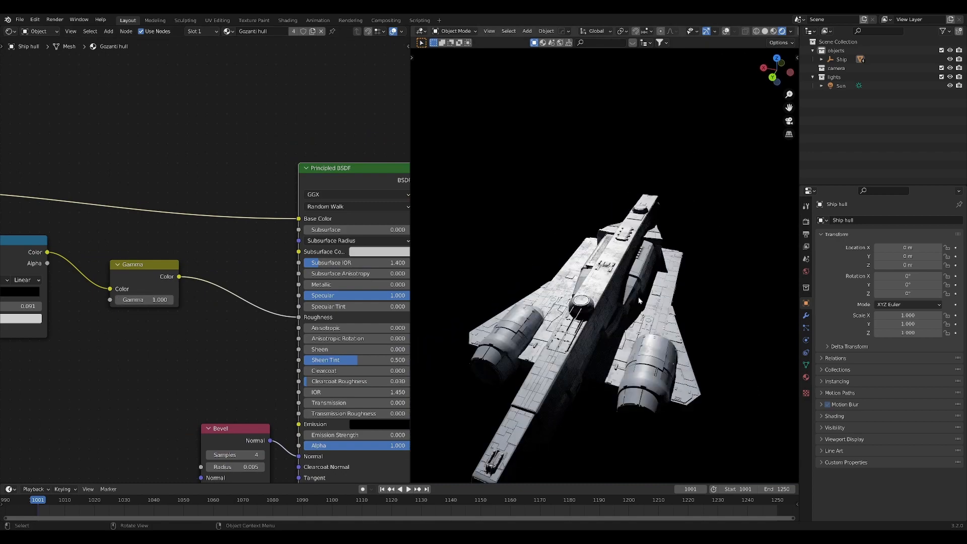
{"action": "middle_click_drag", "start_coordinate": [639, 300], "coordinate": [617, 353]}
{"action": "middle_click_drag", "start_coordinate": [622, 448], "coordinate": [593, 358], "text": "ctrl"}
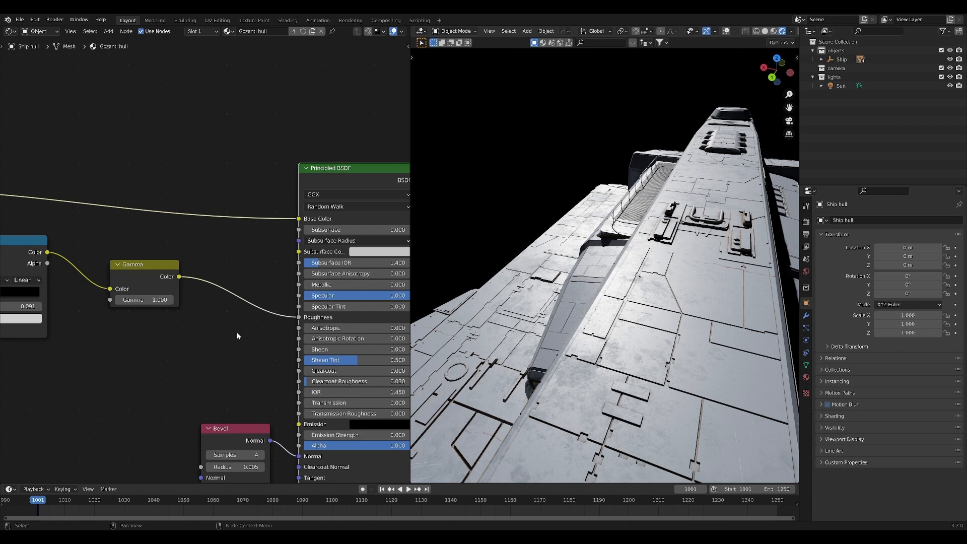
Paste the panels_small_basecolor_1 image texture into the node tree and preview it on the hull
{"action": "key", "text": "ctrl+v"}
{"action": "middle_click_drag", "start_coordinate": [175, 343], "coordinate": [248, 297]}
{"action": "scroll", "coordinate": [247, 299], "scroll_direction": "down", "scroll_amount": 4}
{"action": "left_click_drag", "start_coordinate": [231, 319], "coordinate": [110, 331]}
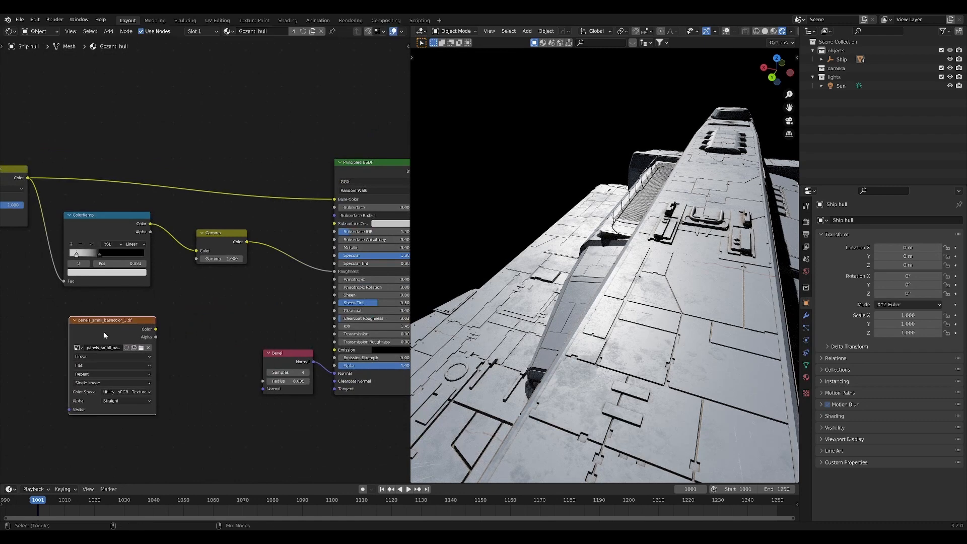
{"action": "left_click", "coordinate": [104, 331], "text": "ctrl+shift"}
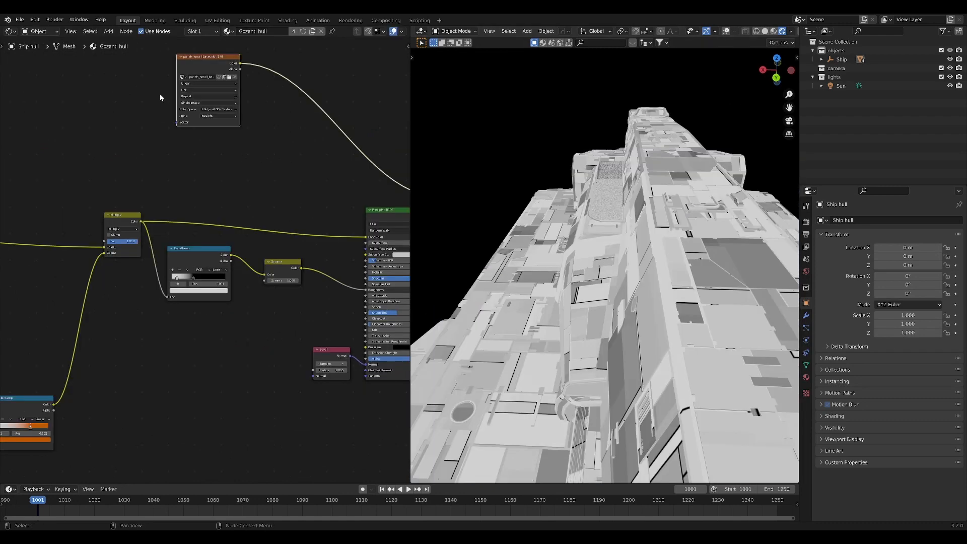
{"action": "scroll", "coordinate": [240, 227], "scroll_direction": "down", "scroll_amount": 3}
Drive the panel texture with Object coordinates through a Mapping node, using Box projection and a scale of 0.1 on all axes
{"action": "scroll", "coordinate": [240, 228], "scroll_direction": "up", "scroll_amount": 4}
{"action": "left_click_drag", "start_coordinate": [51, 182], "coordinate": [76, 171]}
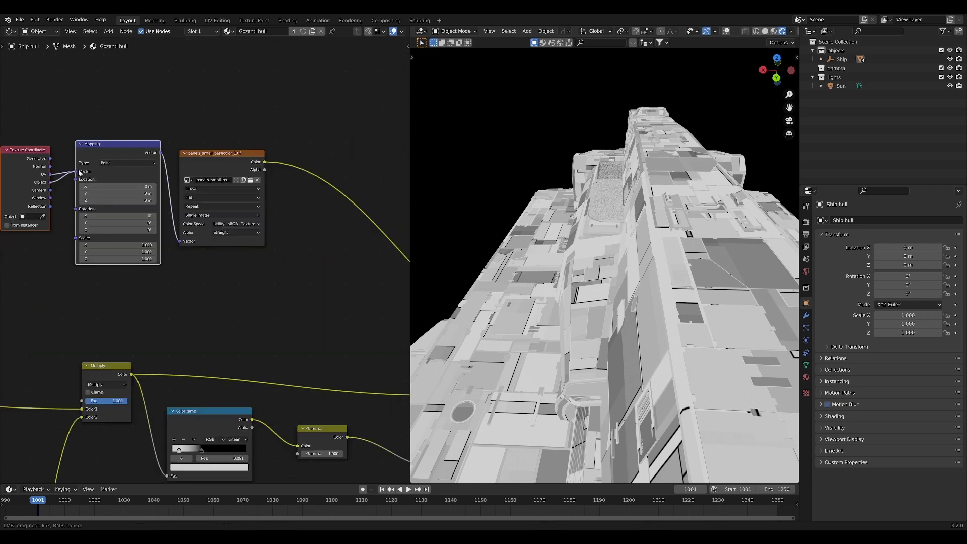
{"action": "left_click", "coordinate": [196, 200]}
{"action": "left_click", "coordinate": [195, 216]}
{"action": "left_click_drag", "start_coordinate": [132, 244], "coordinate": [132, 259]}
{"action": "type", "text": ".1"}
{"action": "key", "text": "Return"}
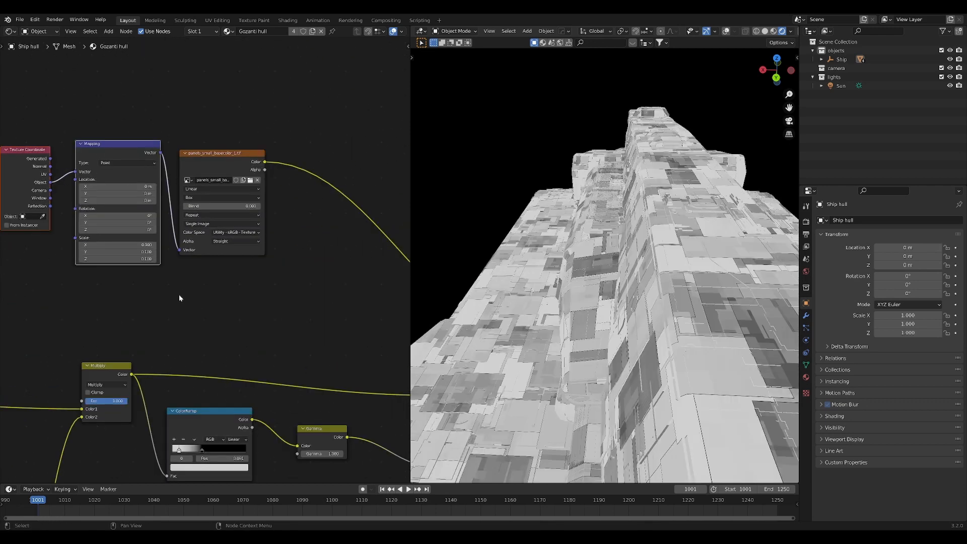
{"action": "middle_click_drag", "start_coordinate": [533, 302], "coordinate": [577, 317]}
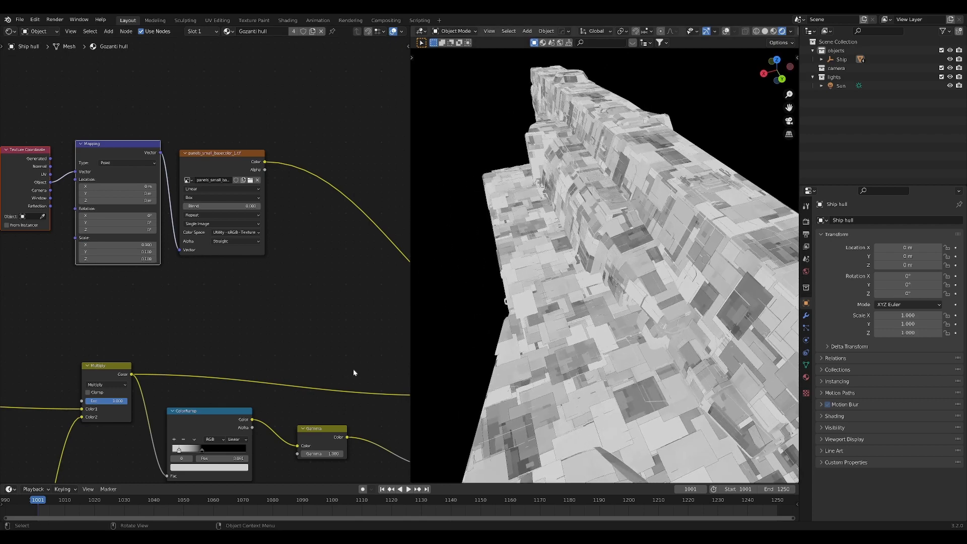
Move the panel texture nodes below the roughness ColorRamp and shift the shader nodes over to make room
{"action": "middle_click_drag", "start_coordinate": [241, 331], "coordinate": [255, 256]}
{"action": "scroll", "coordinate": [255, 256], "scroll_direction": "down", "scroll_amount": 5}
{"action": "left_click_drag", "start_coordinate": [88, 101], "coordinate": [257, 219]}
{"action": "middle_click_drag", "start_coordinate": [240, 168], "coordinate": [216, 108]}
{"action": "key", "text": "g"}
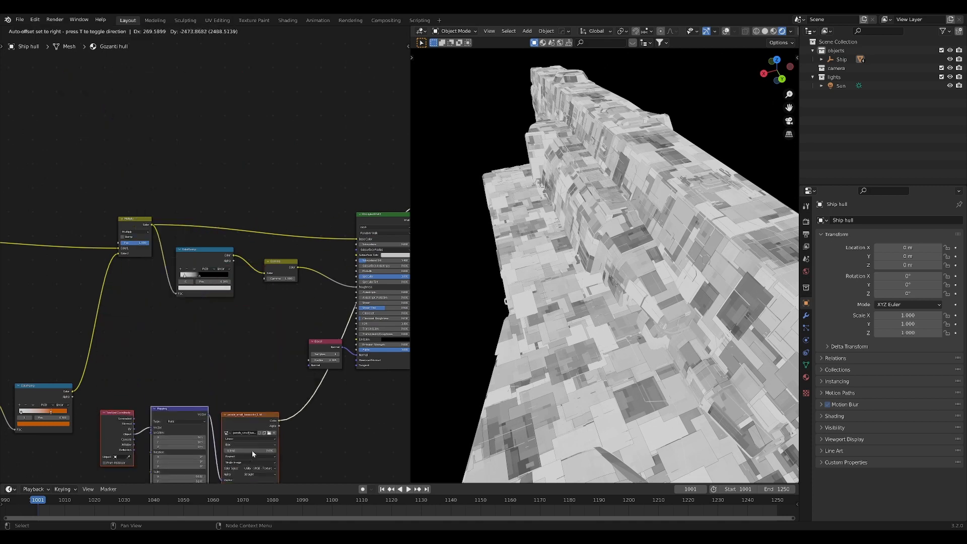
{"action": "left_click", "coordinate": [252, 458]}
{"action": "middle_click_drag", "start_coordinate": [253, 459], "coordinate": [278, 363]}
{"action": "key", "text": "g"}
{"action": "left_click", "coordinate": [231, 300]}
{"action": "middle_click_drag", "start_coordinate": [231, 300], "coordinate": [133, 305]}
{"action": "scroll", "coordinate": [133, 305], "scroll_direction": "down", "scroll_amount": 3}
{"action": "left_click_drag", "start_coordinate": [241, 133], "coordinate": [381, 335]}
{"action": "key", "text": "g"}
{"action": "left_click", "coordinate": [301, 245]}
Insert a MixRGB node between the Gamma node and Roughness, and connect the panel texture's Color to its Color2
{"action": "scroll", "coordinate": [224, 244], "scroll_direction": "up", "scroll_amount": 4}
{"action": "key", "text": "shift+a"}
{"action": "left_click", "coordinate": [239, 238]}
{"action": "type", "text": "mix"}
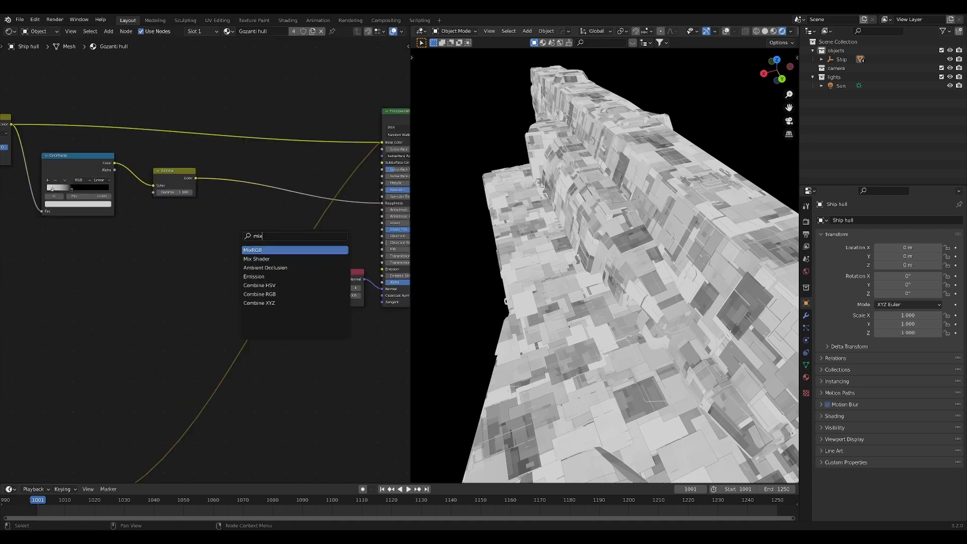
{"action": "key", "text": "Return"}
{"action": "left_click", "coordinate": [256, 188]}
{"action": "scroll", "coordinate": [147, 294], "scroll_direction": "down", "scroll_amount": 4}
{"action": "middle_click_drag", "start_coordinate": [147, 294], "coordinate": [249, 247]}
{"action": "left_click_drag", "start_coordinate": [44, 366], "coordinate": [68, 399]}
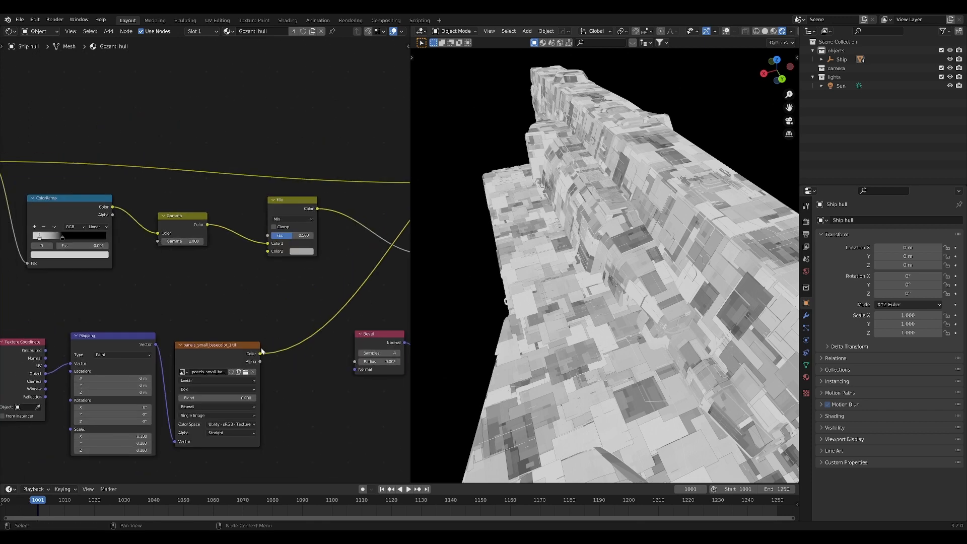
{"action": "left_click_drag", "start_coordinate": [261, 355], "coordinate": [275, 259]}
Preview the new mix node, set its blend mode to Overlay, and adjust its factor to 0.467
{"action": "left_click_drag", "start_coordinate": [285, 208], "coordinate": [320, 226]}
{"action": "scroll", "coordinate": [321, 226], "scroll_direction": "up", "scroll_amount": 2}
{"action": "left_click", "coordinate": [298, 246]}
{"action": "left_click", "coordinate": [292, 356]}
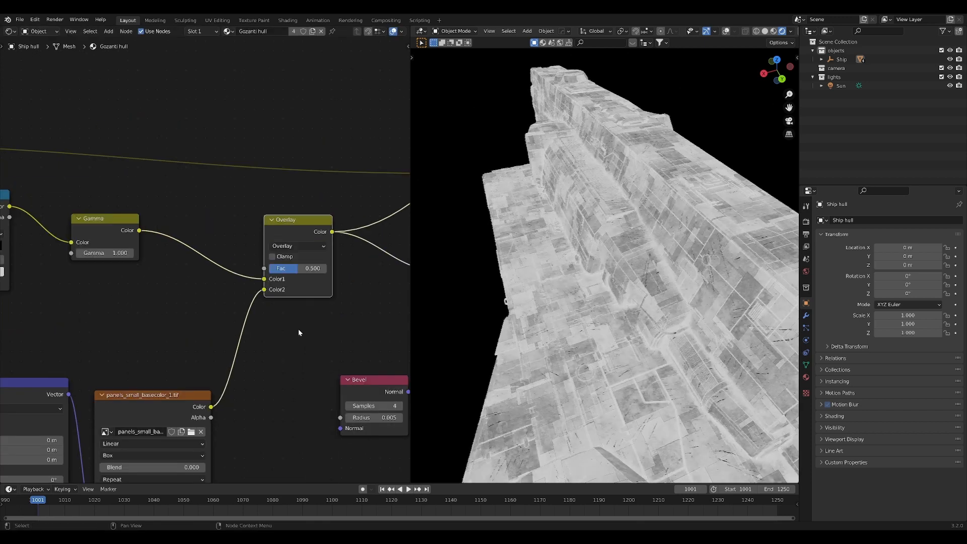
{"action": "mouse_move", "coordinate": [286, 269]}
{"action": "left_mouse_down"}
{"action": "mouse_move", "coordinate": [269, 269]}
{"action": "mouse_move", "coordinate": [325, 268]}
{"action": "mouse_move", "coordinate": [295, 269]}
{"action": "left_mouse_up"}
{"action": "middle_click_drag", "start_coordinate": [315, 268], "coordinate": [166, 274]}
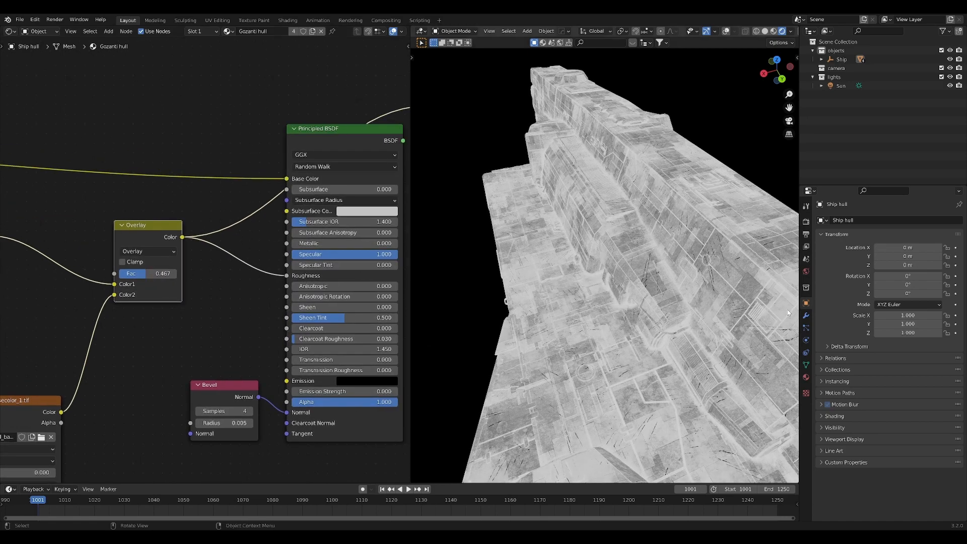
Return to the shaded hull, try an Overlay factor of 0.3, and set the factor to 0.5
{"action": "left_click", "coordinate": [323, 139], "text": "ctrl+shift"}
{"action": "mouse_move", "coordinate": [670, 241]}
{"action": "middle_mouse_down"}
{"action": "mouse_move", "coordinate": [594, 260]}
{"action": "mouse_move", "coordinate": [627, 184]}
{"action": "middle_mouse_up"}
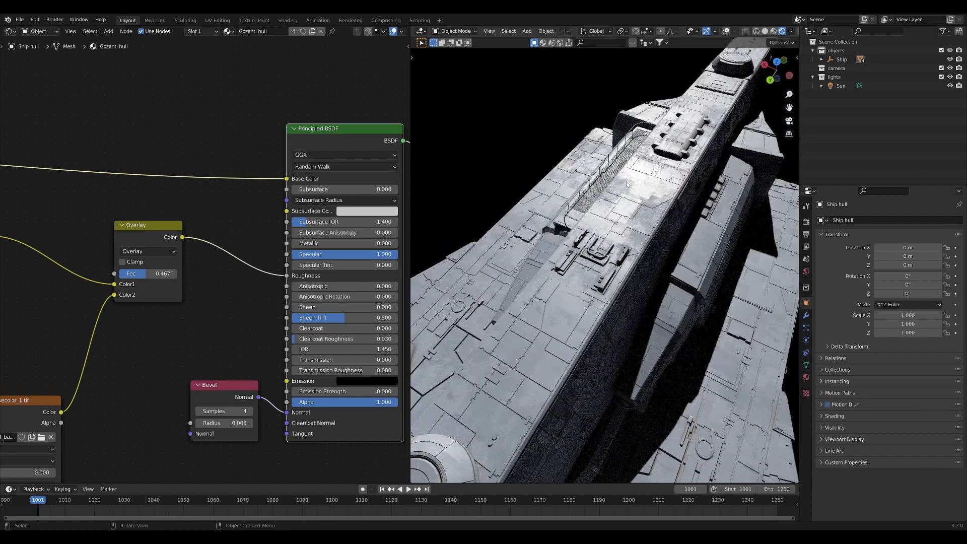
{"action": "mouse_move", "coordinate": [175, 274]}
{"action": "left_mouse_down"}
{"action": "mouse_move", "coordinate": [123, 274]}
{"action": "mouse_move", "coordinate": [174, 273]}
{"action": "mouse_move", "coordinate": [136, 274]}
{"action": "left_mouse_up"}
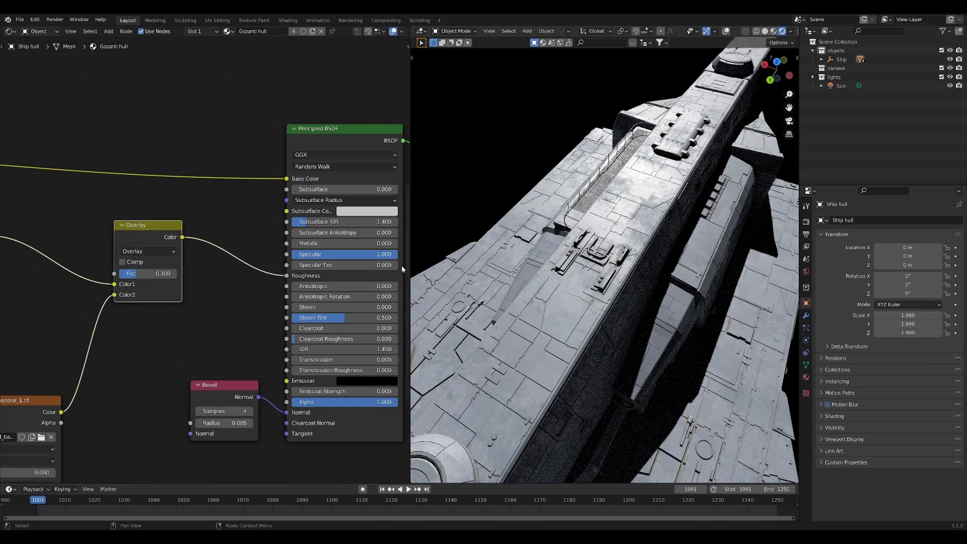
{"action": "mouse_move", "coordinate": [511, 276]}
{"action": "middle_mouse_down"}
{"action": "mouse_move", "coordinate": [535, 275]}
{"action": "mouse_move", "coordinate": [523, 272]}
{"action": "middle_mouse_up"}
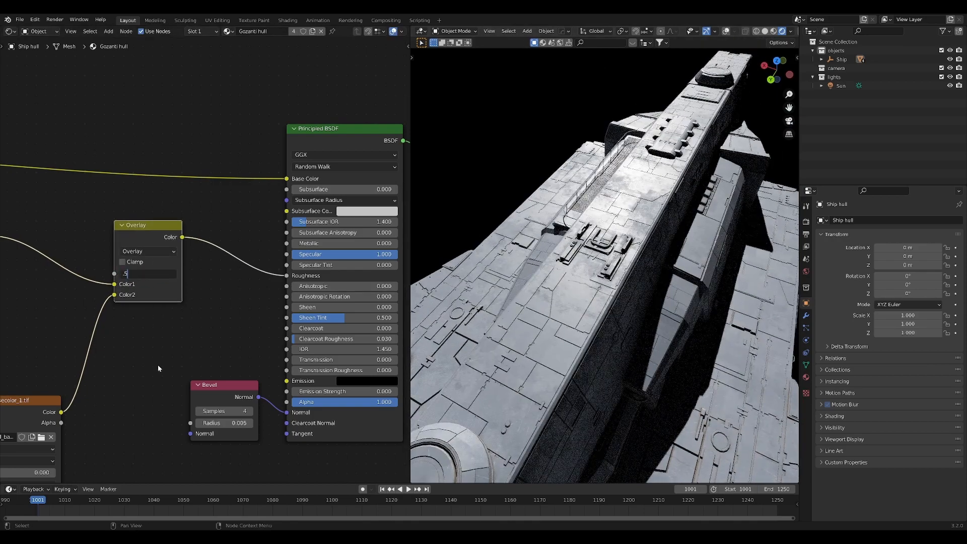
{"action": "key", "text": "Return"}
Compare the Screen, Multiply and Mix blend modes on the roughness mix node and return it to Overlay
{"action": "scroll", "coordinate": [120, 349], "scroll_direction": "down", "scroll_amount": 2}
{"action": "middle_click_drag", "start_coordinate": [119, 347], "coordinate": [248, 319]}
{"action": "scroll", "coordinate": [145, 328], "scroll_direction": "down", "scroll_amount": 1}
{"action": "scroll", "coordinate": [106, 316], "scroll_direction": "down", "scroll_amount": 1}
{"action": "middle_click_drag", "start_coordinate": [106, 316], "coordinate": [139, 257]}
{"action": "scroll", "coordinate": [166, 303], "scroll_direction": "up", "scroll_amount": 1}
{"action": "scroll", "coordinate": [206, 336], "scroll_direction": "up", "scroll_amount": 3}
{"action": "middle_click_drag", "start_coordinate": [390, 217], "coordinate": [300, 227]}
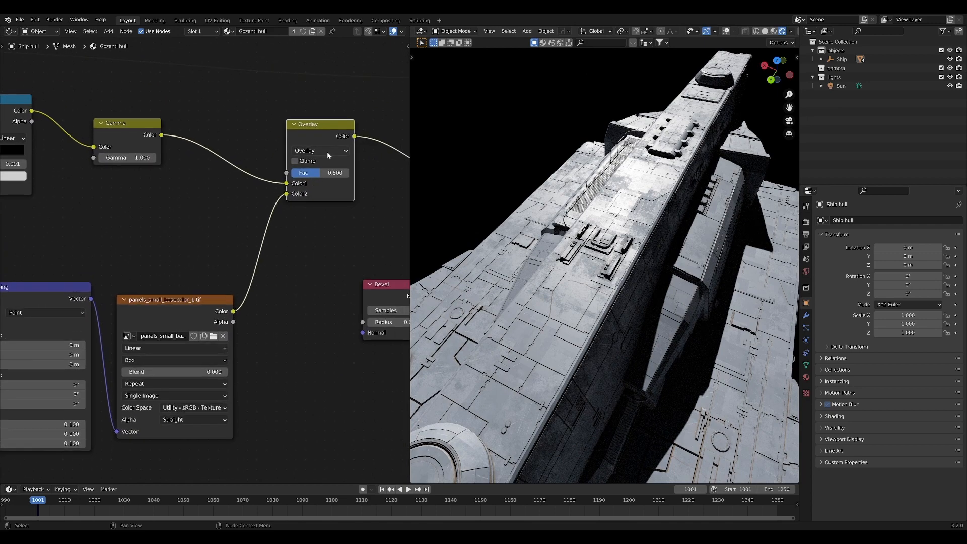
{"action": "left_click", "coordinate": [328, 151]}
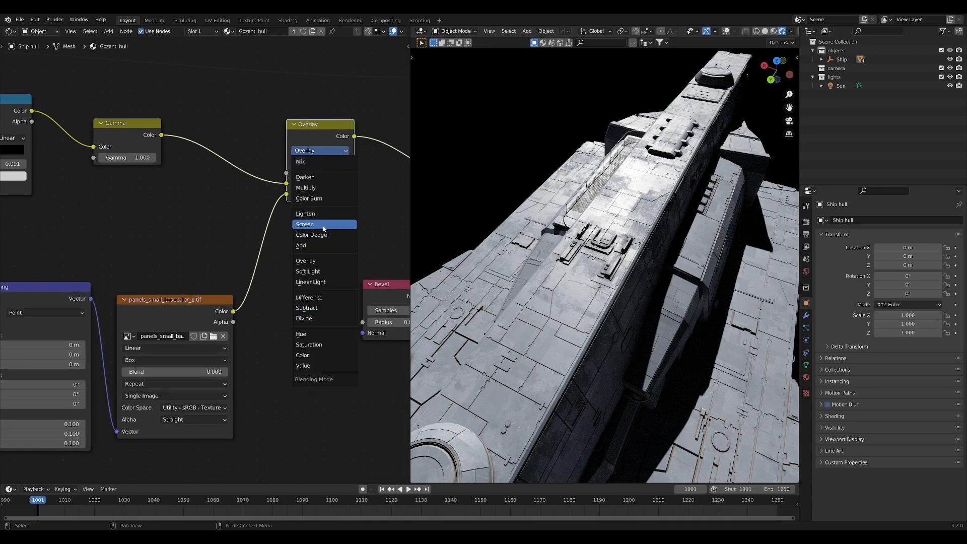
{"action": "left_click", "coordinate": [326, 223]}
{"action": "left_click", "coordinate": [322, 151]}
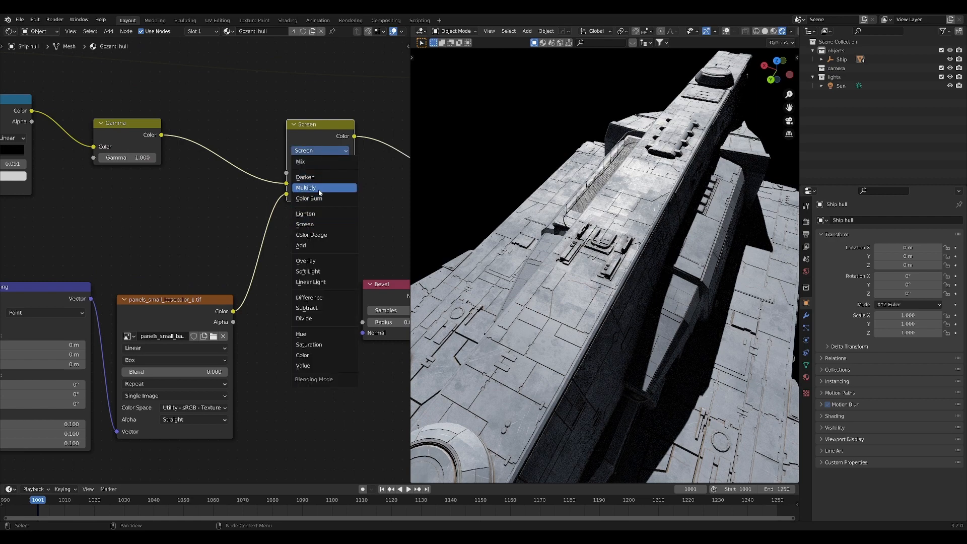
{"action": "left_click", "coordinate": [339, 190]}
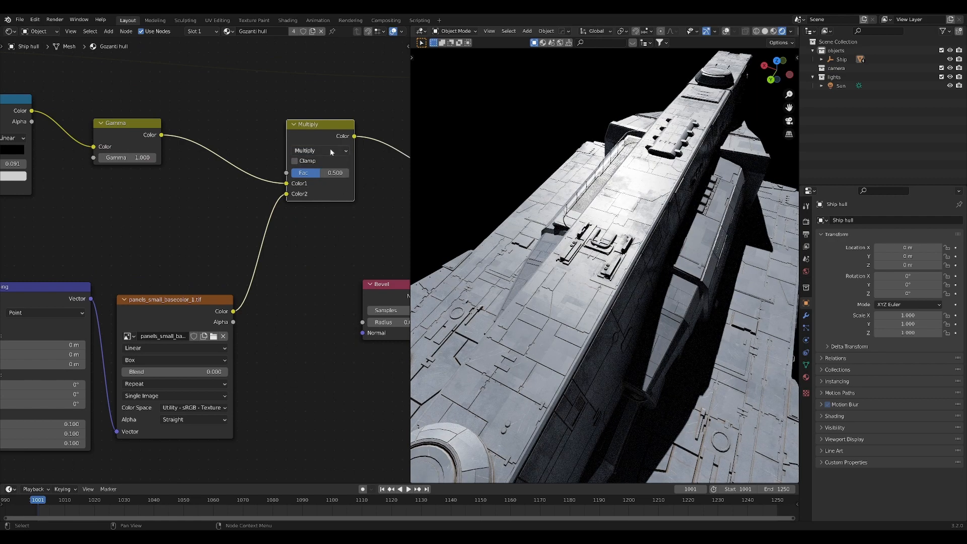
{"action": "left_click", "coordinate": [332, 151]}
{"action": "left_click", "coordinate": [327, 165]}
{"action": "left_click", "coordinate": [318, 150]}
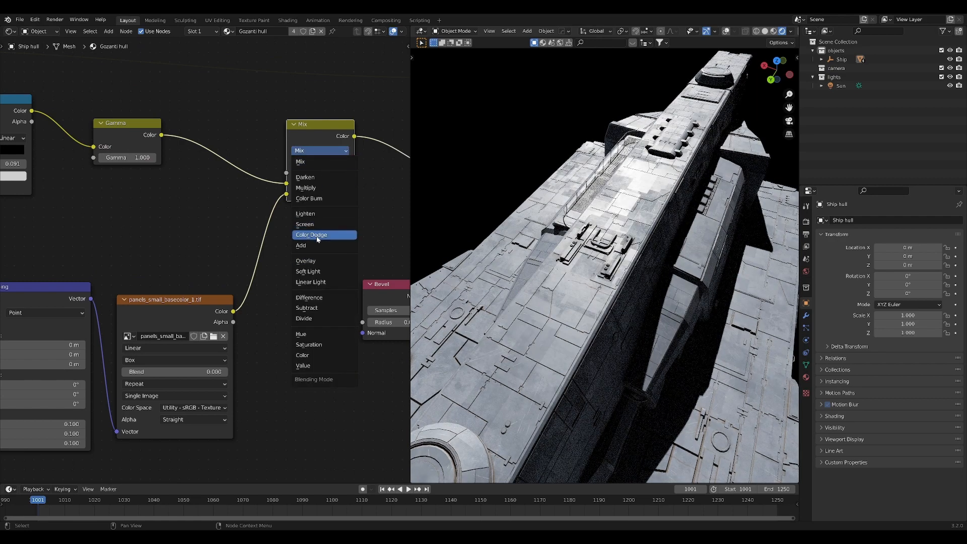
{"action": "left_click", "coordinate": [315, 262]}
Try a scale of 0.2 on the panel texture's Mapping node and set it to 0.3 on all axes
{"action": "middle_click_drag", "start_coordinate": [196, 301], "coordinate": [228, 281]}
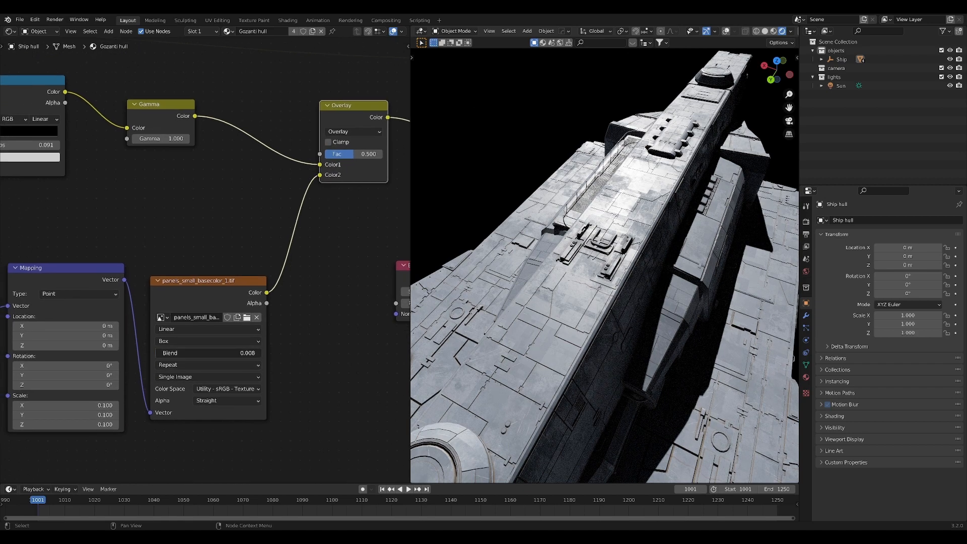
{"action": "left_click_drag", "start_coordinate": [65, 405], "coordinate": [65, 425]}
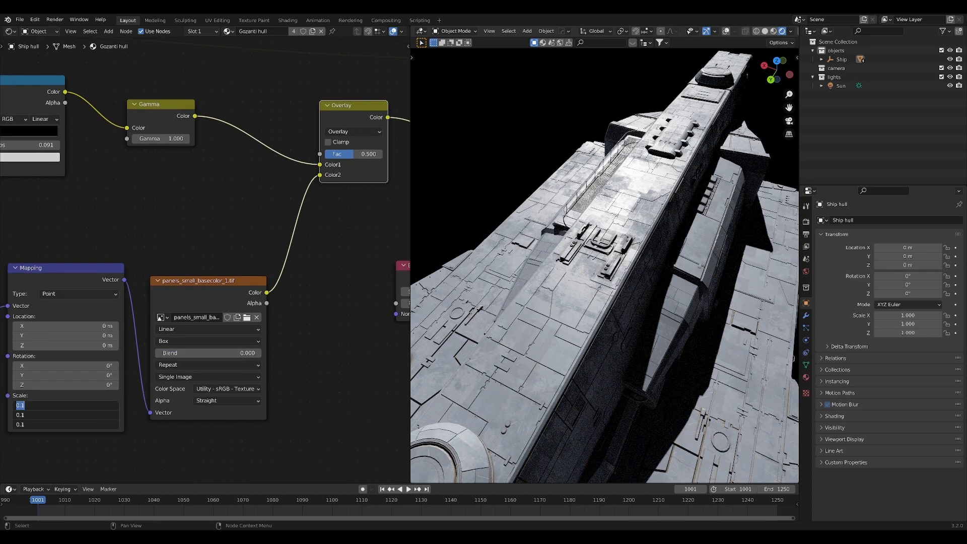
{"action": "type", "text": ".2"}
{"action": "key", "text": "Return"}
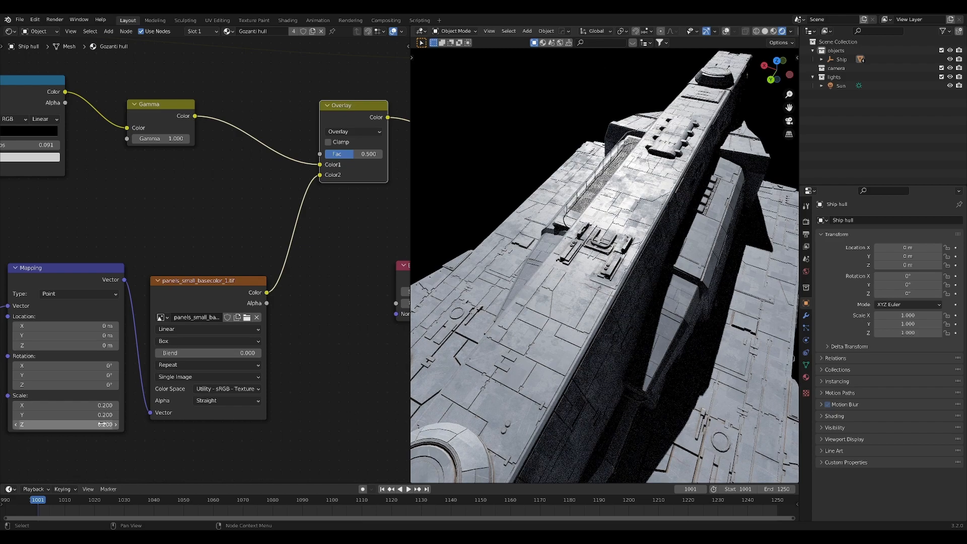
{"action": "left_click_drag", "start_coordinate": [89, 405], "coordinate": [89, 425]}
{"action": "type", "text": ".5"}
{"action": "key", "text": "Return"}
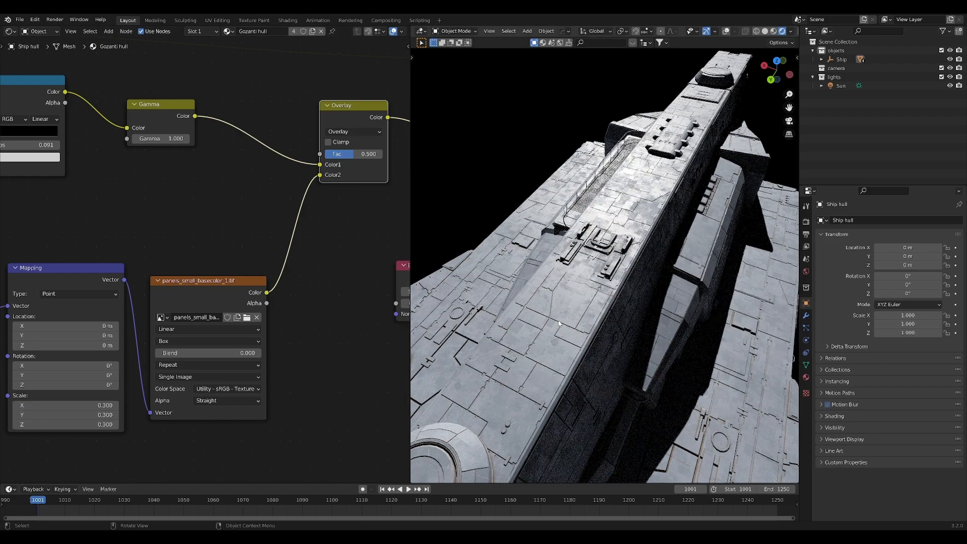
Examine the panel-driven reflections on the hull up close, from behind and from the side
{"action": "middle_click_drag", "start_coordinate": [543, 391], "coordinate": [520, 336]}
{"action": "scroll", "coordinate": [547, 353], "scroll_direction": "up", "scroll_amount": 4}
{"action": "middle_click_drag", "start_coordinate": [546, 338], "coordinate": [601, 208]}
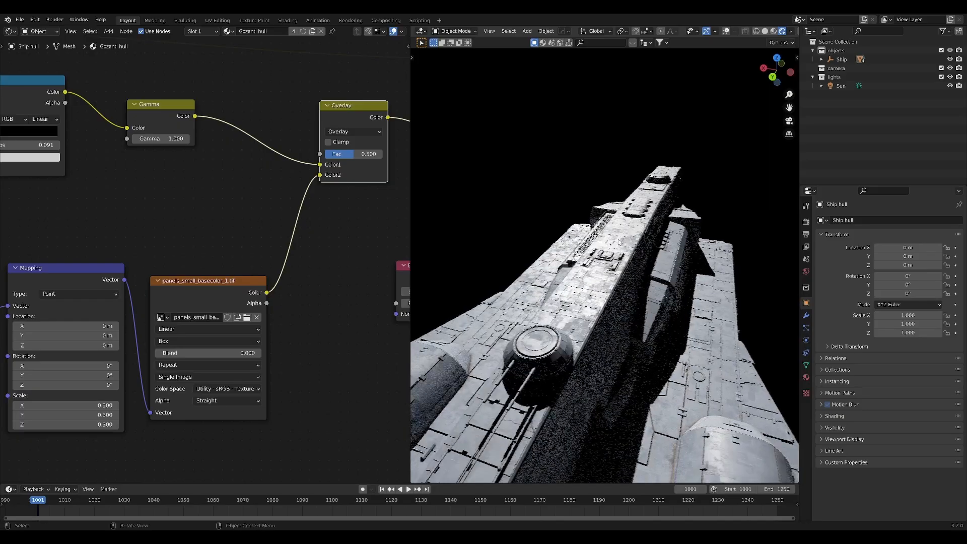
{"action": "middle_click_drag", "start_coordinate": [619, 242], "coordinate": [600, 288]}
{"action": "middle_click_drag", "start_coordinate": [575, 251], "coordinate": [657, 277]}
{"action": "scroll", "coordinate": [657, 277], "scroll_direction": "down", "scroll_amount": 5}
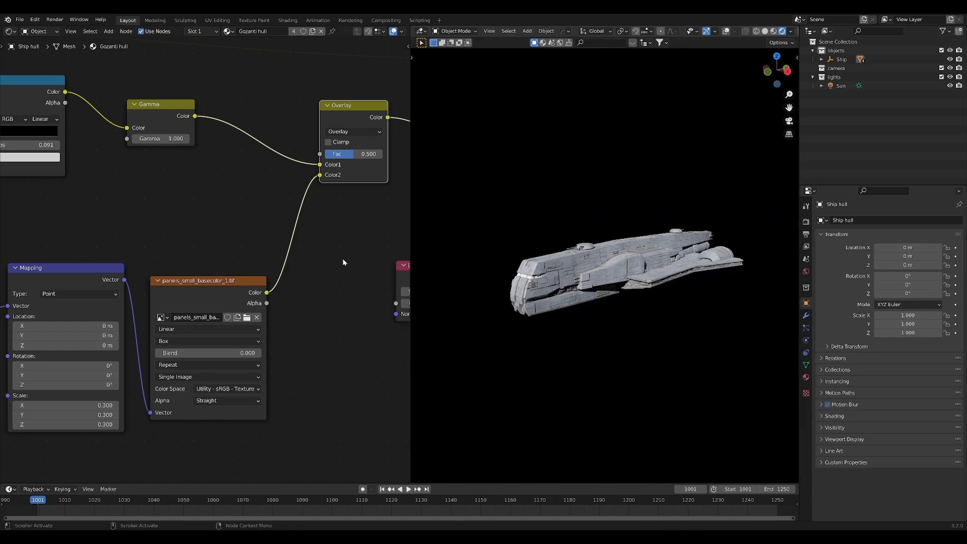
Duplicate the Bevel node and place the copy in the empty space above the roughness nodes
{"action": "scroll", "coordinate": [342, 251], "scroll_direction": "down", "scroll_amount": 5}
{"action": "middle_click_drag", "start_coordinate": [341, 237], "coordinate": [283, 282]}
{"action": "middle_click_drag", "start_coordinate": [221, 211], "coordinate": [262, 248]}
{"action": "left_click", "coordinate": [258, 256]}
{"action": "middle_click_drag", "start_coordinate": [284, 291], "coordinate": [313, 331]}
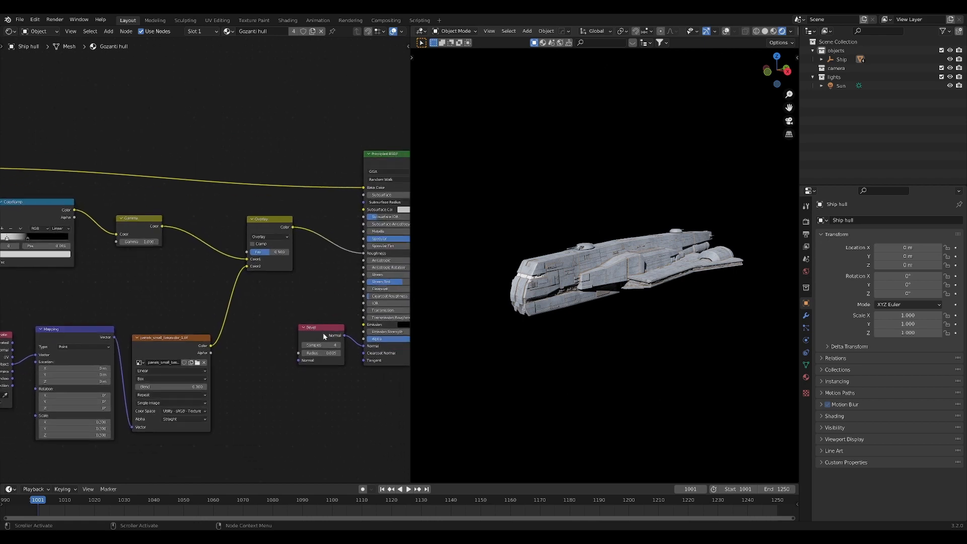
{"action": "key", "text": "shift+d"}
{"action": "left_click", "coordinate": [145, 83]}
{"action": "middle_click_drag", "start_coordinate": [159, 95], "coordinate": [274, 242]}
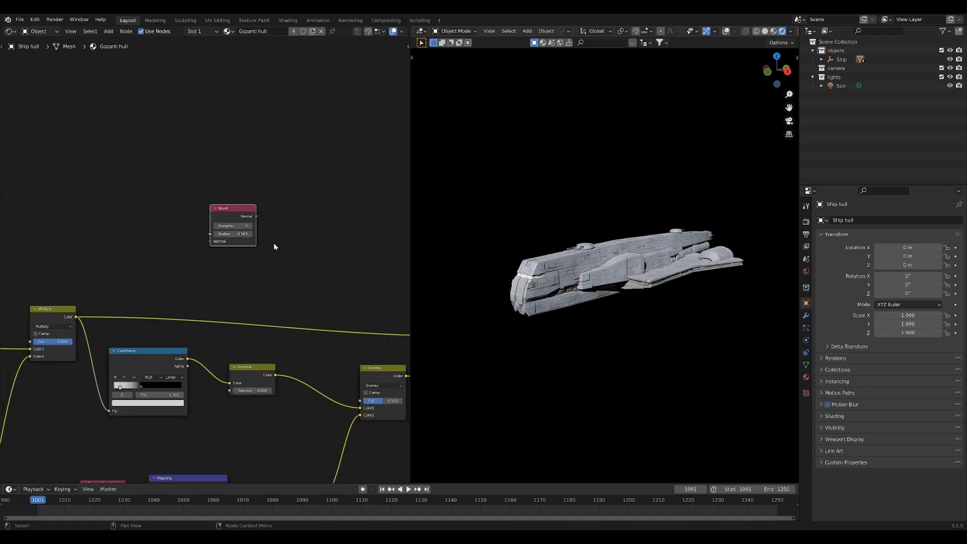
{"action": "scroll", "coordinate": [273, 242], "scroll_direction": "up", "scroll_amount": 4}
{"action": "left_click_drag", "start_coordinate": [241, 199], "coordinate": [165, 144]}
{"action": "scroll", "coordinate": [601, 259], "scroll_direction": "up", "scroll_amount": 7}
{"action": "middle_click_drag", "start_coordinate": [592, 247], "coordinate": [603, 285]}
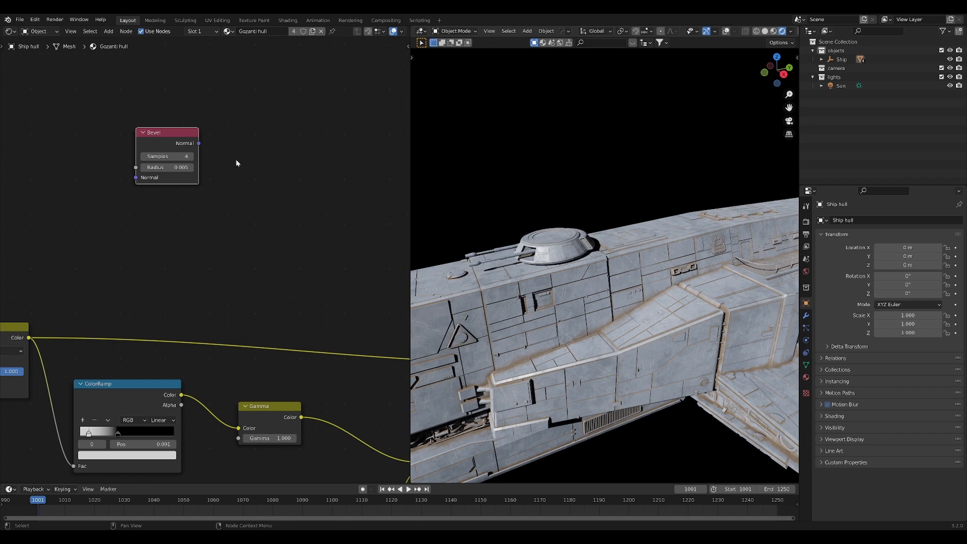
Preview the copied Bevel node on the hull, set its radius to 0.075 and move the node up
{"action": "middle_click_drag", "start_coordinate": [214, 151], "coordinate": [235, 173]}
{"action": "left_click_drag", "start_coordinate": [182, 154], "coordinate": [102, 73]}
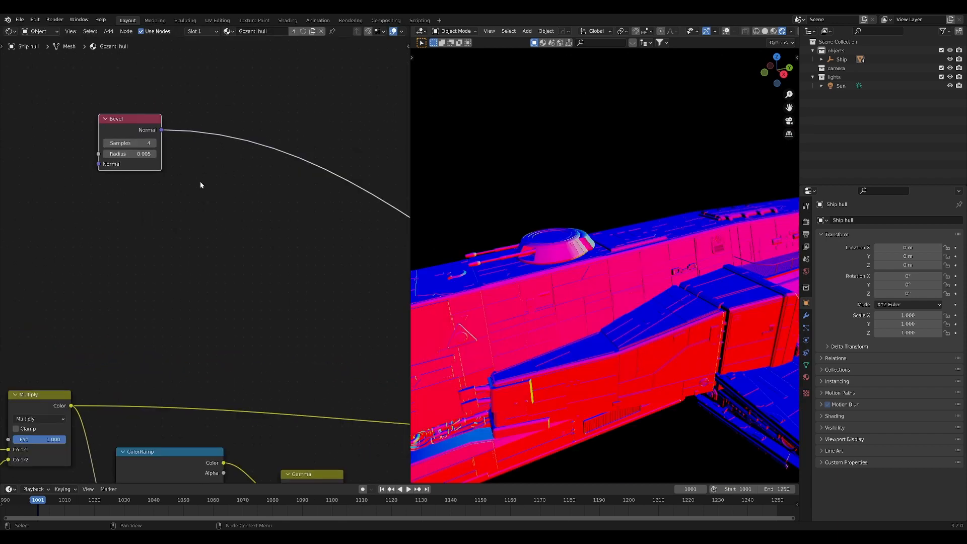
{"action": "scroll", "coordinate": [580, 262], "scroll_direction": "up", "scroll_amount": 5}
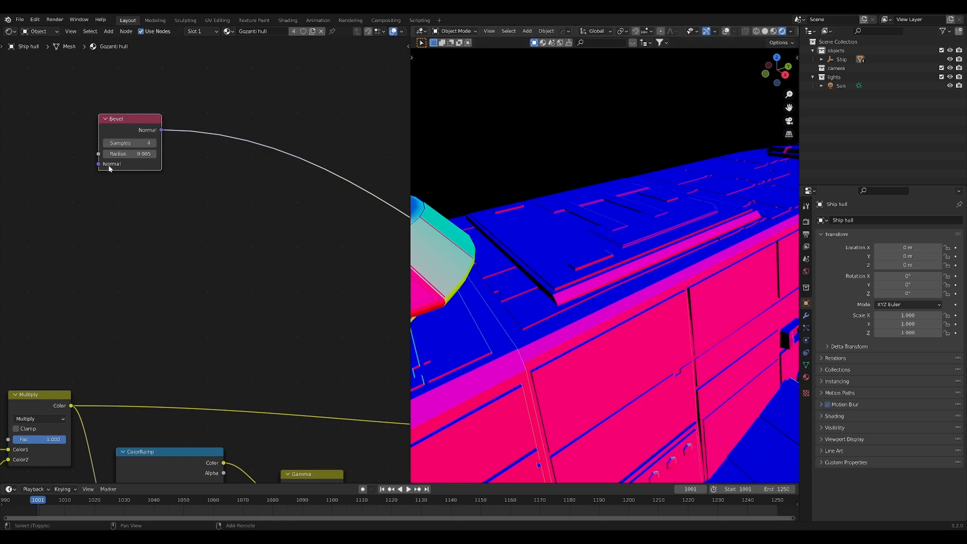
{"action": "left_click_drag", "start_coordinate": [130, 153], "coordinate": [140, 76]}
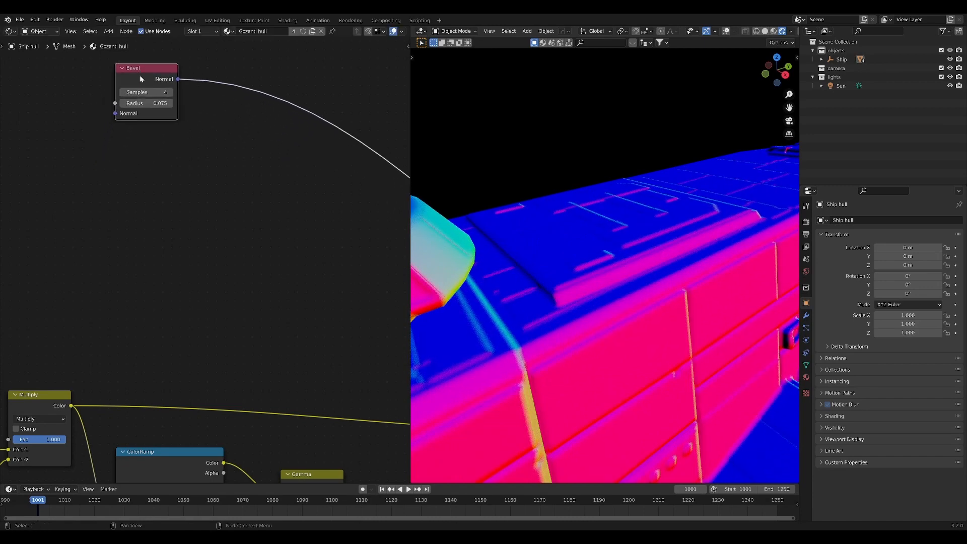
Duplicate the Bevel node beneath the original, preview the copy on the hull and set its radius to 0
{"action": "key", "text": "shift+d"}
{"action": "left_click", "coordinate": [143, 142]}
{"action": "left_click", "coordinate": [157, 139], "text": "ctrl+shift"}
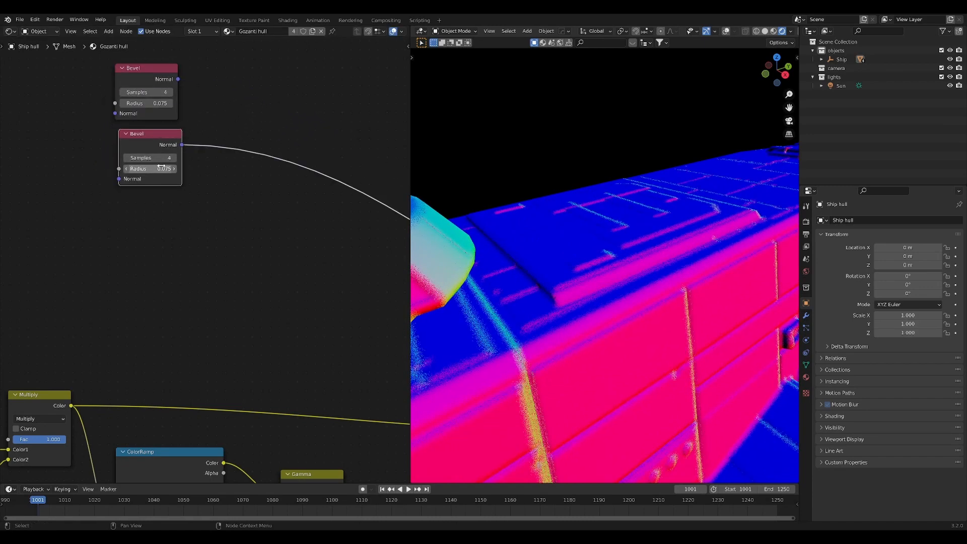
{"action": "left_click_drag", "start_coordinate": [164, 170], "coordinate": [148, 170]}
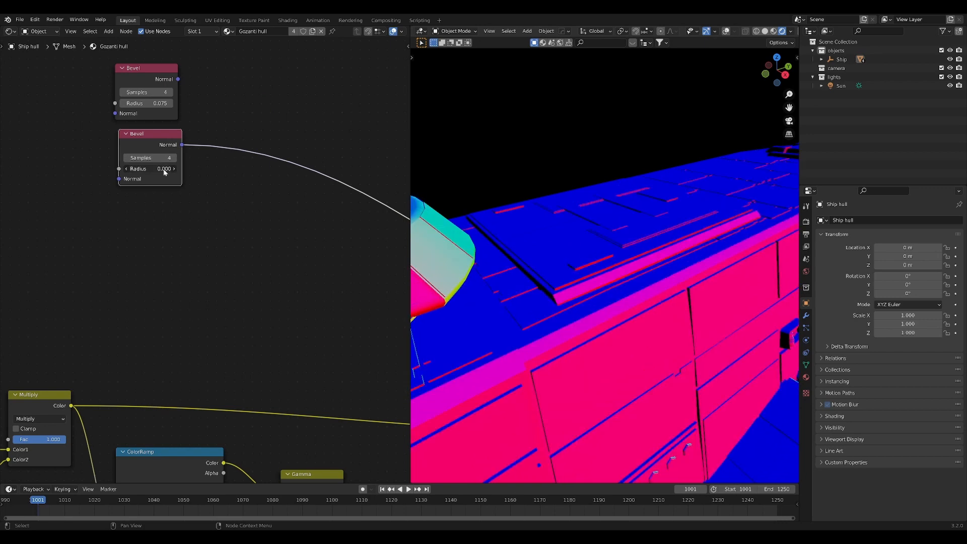
Align the lower Bevel node with the upper one and compare their outputs on the hull by previewing each alternately
{"action": "left_click_drag", "start_coordinate": [159, 135], "coordinate": [155, 134]}
{"action": "left_click", "coordinate": [155, 86], "text": "ctrl+shift"}
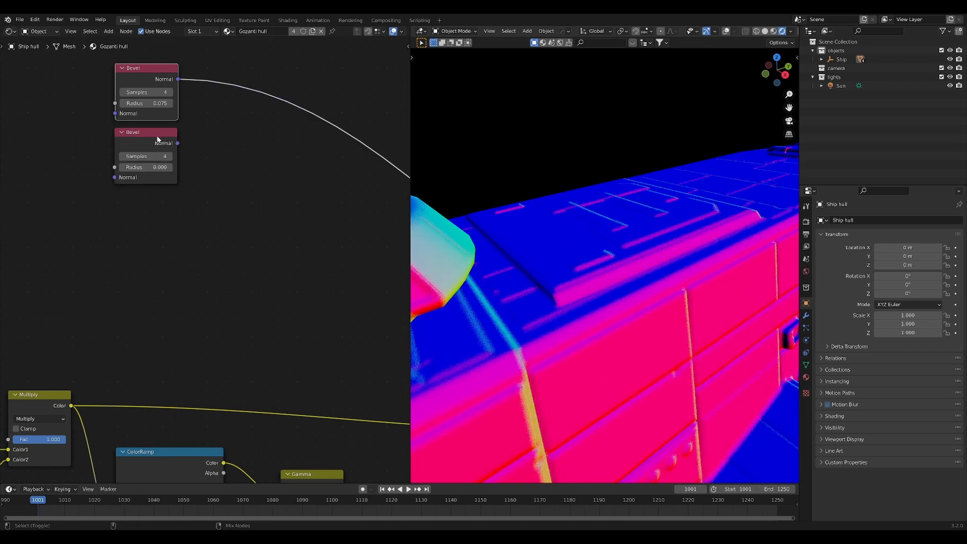
{"action": "left_click", "coordinate": [157, 140], "text": "ctrl+shift"}
{"action": "left_click", "coordinate": [154, 89], "text": "ctrl+shift"}
{"action": "left_click", "coordinate": [151, 144], "text": "ctrl+shift"}
{"action": "left_click", "coordinate": [148, 71], "text": "ctrl+shift"}
Add a MixRGB node after the Bevel nodes, feeding the upper Bevel into Color1 and the lower into Color2
{"action": "key", "text": "shift+a"}
{"action": "type", "text": "smix"}
{"action": "left_click", "coordinate": [290, 144]}
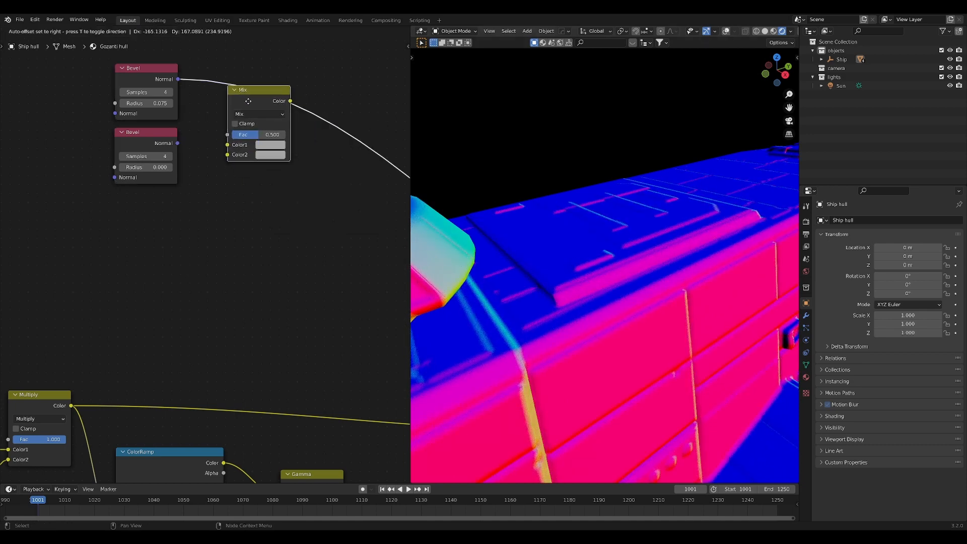
{"action": "left_click", "coordinate": [248, 101]}
{"action": "left_click_drag", "start_coordinate": [178, 143], "coordinate": [227, 155]}
Set the mix node to Difference with a factor of 1 and set the upper Bevel's radius to 0.04
{"action": "left_click", "coordinate": [252, 111]}
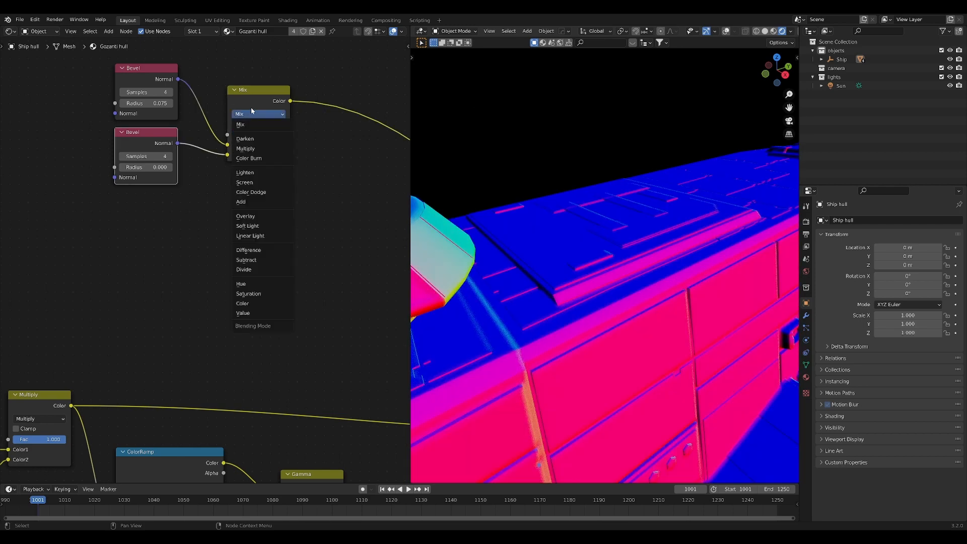
{"action": "left_click", "coordinate": [248, 250]}
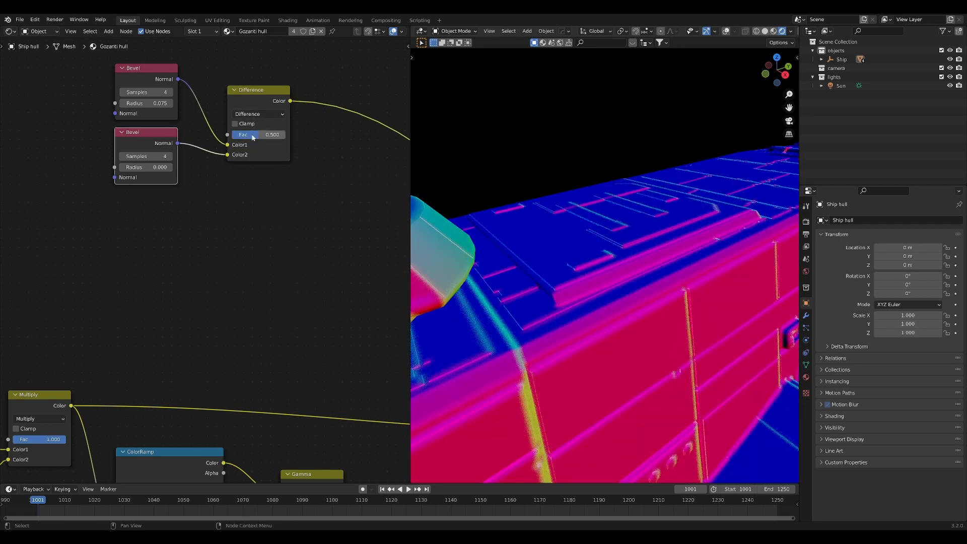
{"action": "left_click_drag", "start_coordinate": [253, 137], "coordinate": [285, 136]}
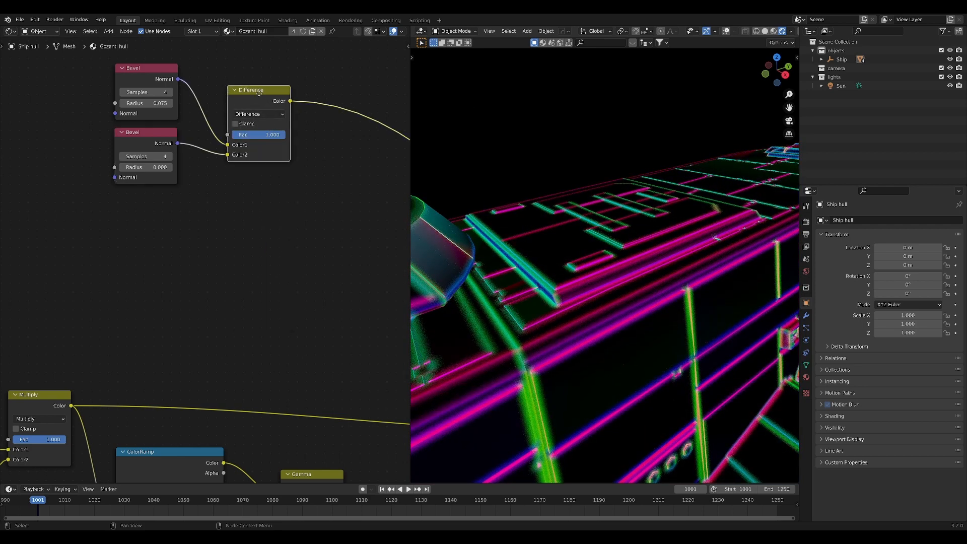
{"action": "left_click_drag", "start_coordinate": [259, 93], "coordinate": [254, 88]}
{"action": "scroll", "coordinate": [574, 280], "scroll_direction": "down", "scroll_amount": 5}
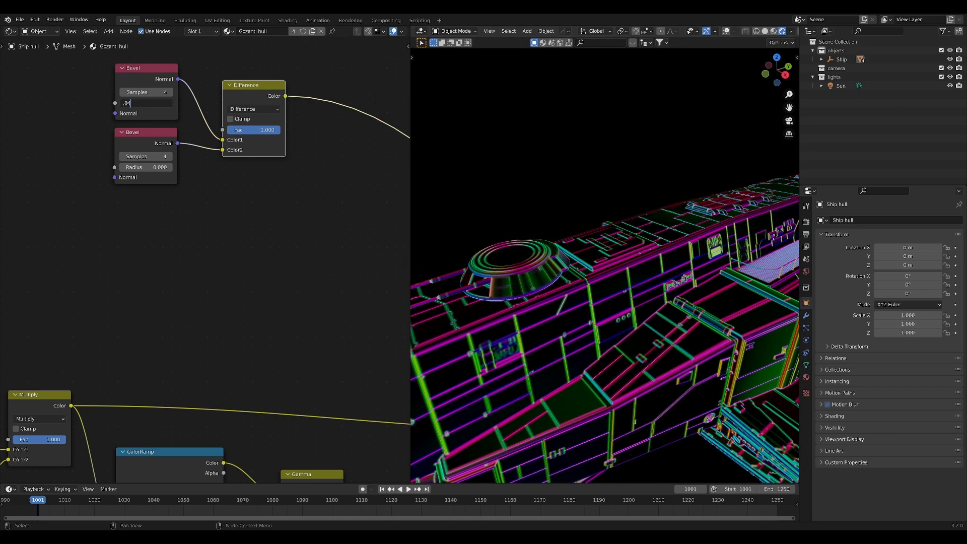
{"action": "key", "text": "Return"}
Duplicate the Texture Coordinate, Mapping, blue concrete image and Map Range nodes and place the copies in front of the two Bevel nodes
{"action": "middle_click_drag", "start_coordinate": [71, 129], "coordinate": [202, 211]}
{"action": "key", "text": "shift+a"}
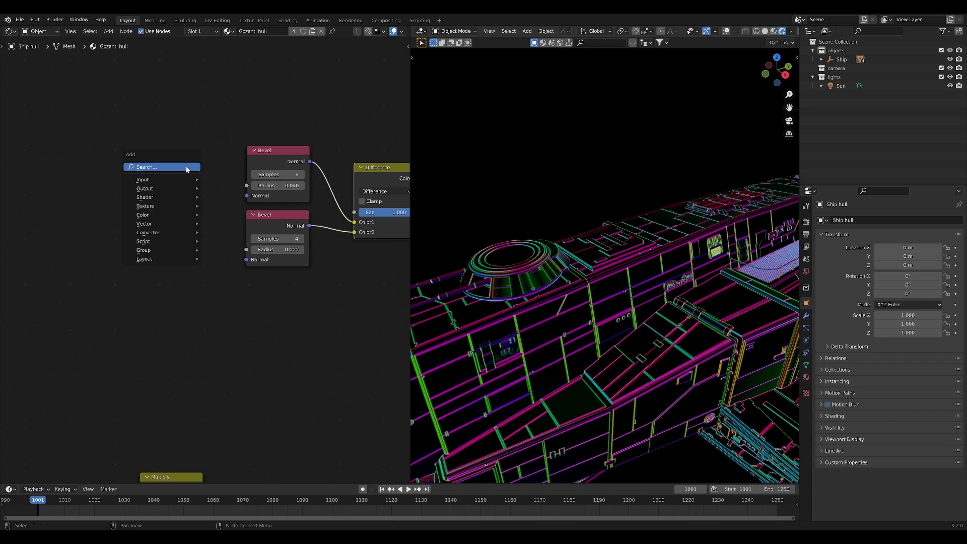
{"action": "left_click", "coordinate": [186, 167]}
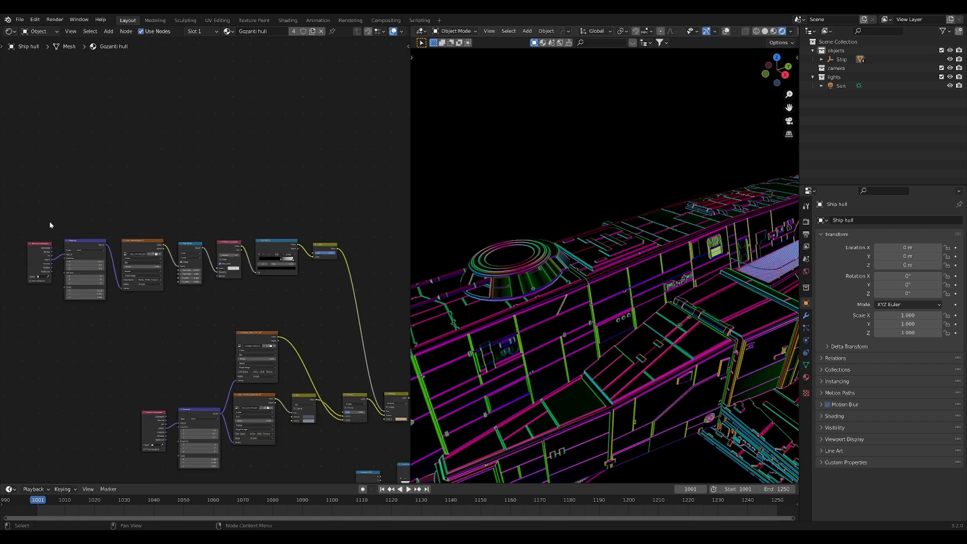
{"action": "scroll", "coordinate": [83, 194], "scroll_direction": "up", "scroll_amount": 5}
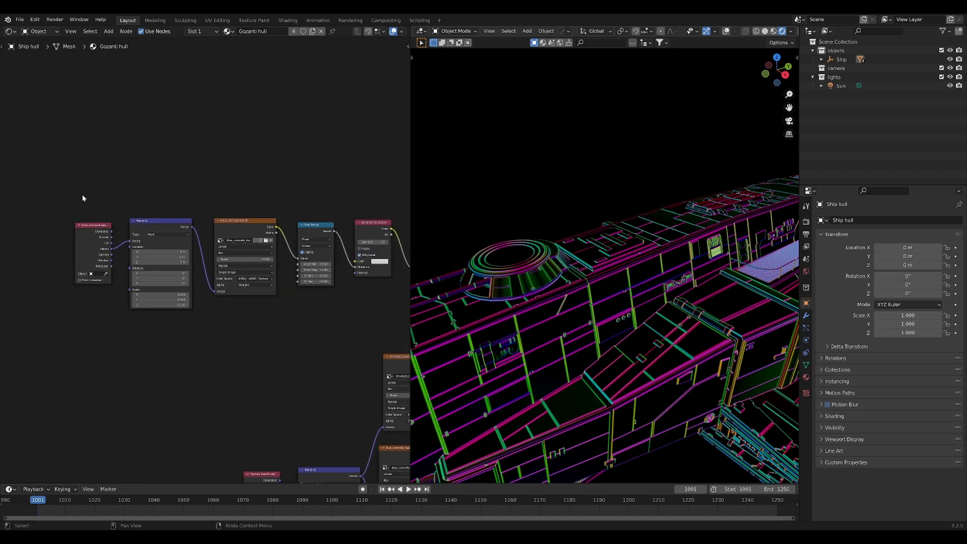
{"action": "left_click_drag", "start_coordinate": [58, 186], "coordinate": [322, 302]}
{"action": "scroll", "coordinate": [202, 278], "scroll_direction": "down", "scroll_amount": 7}
{"action": "middle_click_drag", "start_coordinate": [202, 279], "coordinate": [45, 278]}
{"action": "key", "text": "shift+d"}
{"action": "left_click", "coordinate": [296, 214]}
{"action": "middle_click_drag", "start_coordinate": [297, 214], "coordinate": [122, 215]}
{"action": "key", "text": "g"}
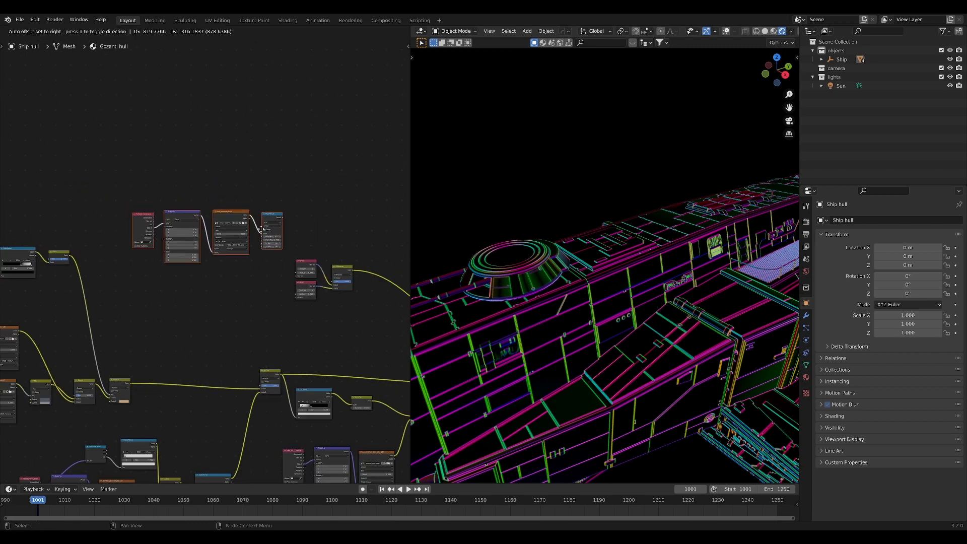
{"action": "left_click", "coordinate": [187, 293]}
Drive the upper Bevel's radius with the result of the copied Map Range node
{"action": "scroll", "coordinate": [297, 284], "scroll_direction": "up", "scroll_amount": 8}
{"action": "left_click_drag", "start_coordinate": [230, 223], "coordinate": [291, 244]}
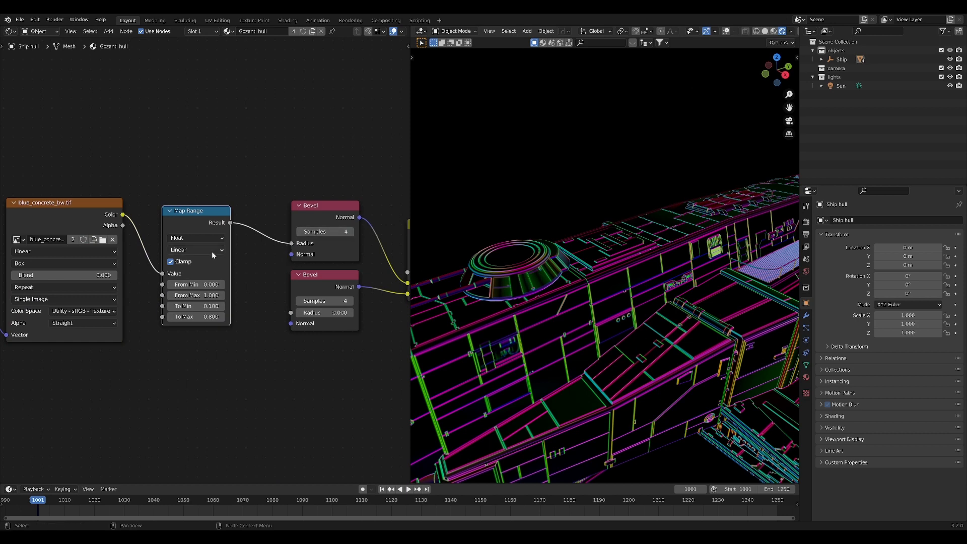
{"action": "middle_click_drag", "start_coordinate": [211, 252], "coordinate": [260, 248]}
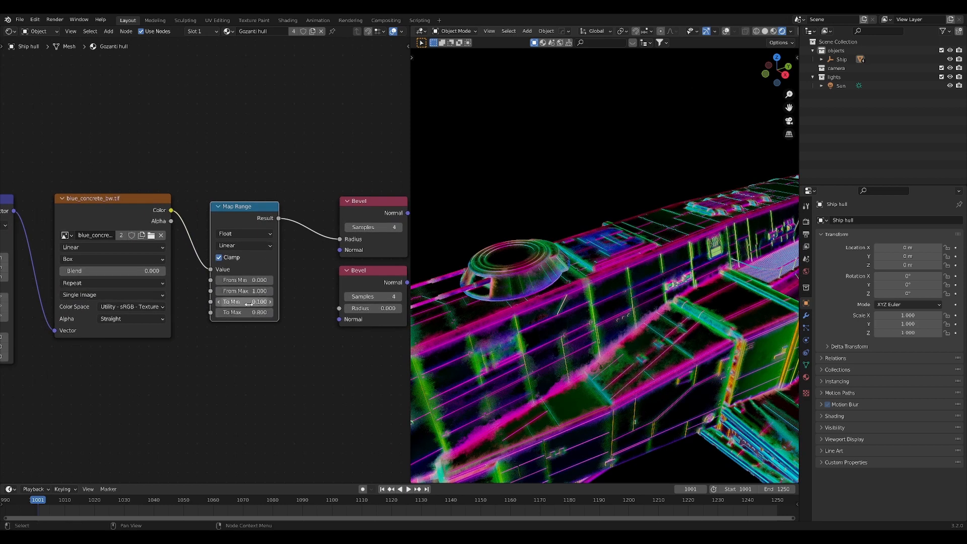
Set the copied Map Range's To Min to 0, try To Max at 0.1 and settle on 0.2
{"action": "type", "text": "0"}
{"action": "key", "text": "Return"}
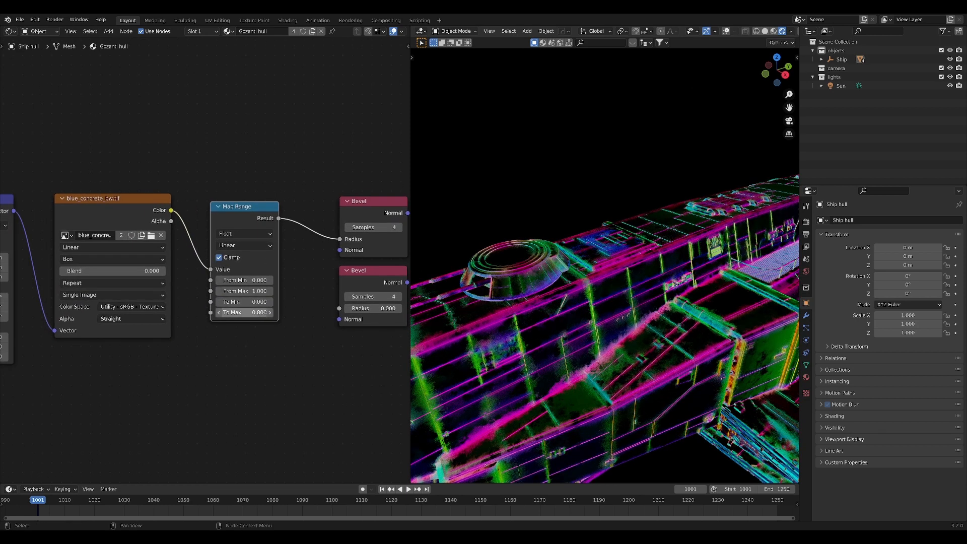
{"action": "type", "text": ".1"}
{"action": "key", "text": "Return"}
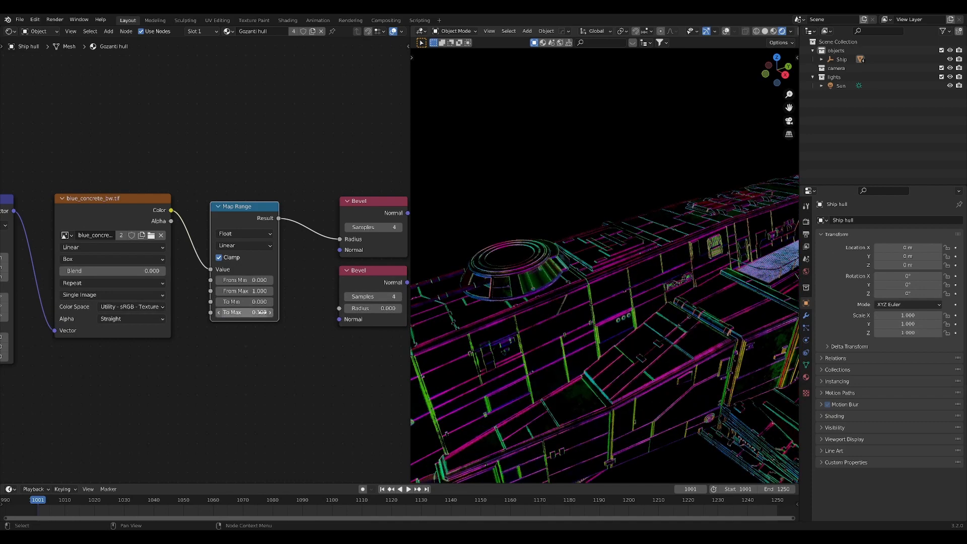
{"action": "middle_click_drag", "start_coordinate": [641, 367], "coordinate": [540, 327]}
{"action": "middle_click_drag", "start_coordinate": [260, 332], "coordinate": [178, 332]}
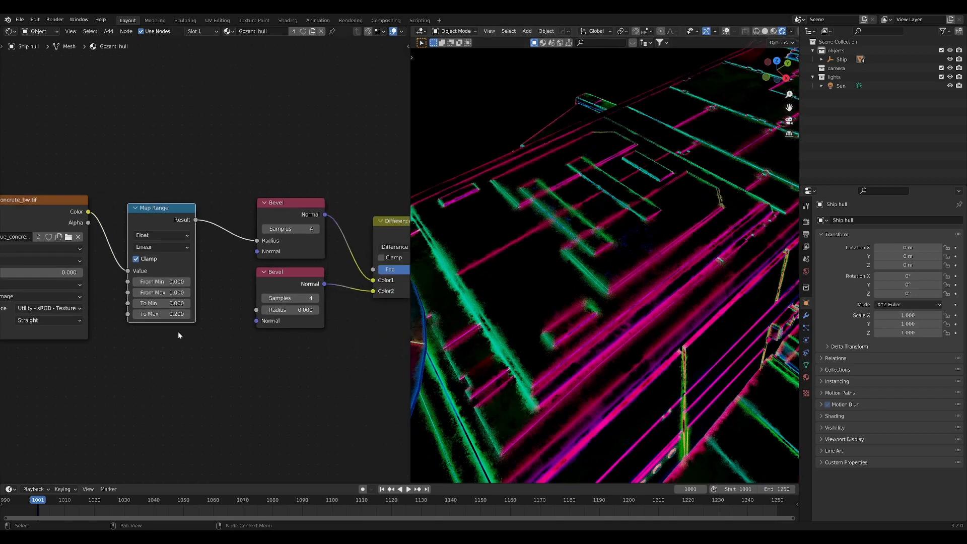
Try the Subtract and Divide blend modes on the mix node combining the two Bevels
{"action": "scroll", "coordinate": [178, 332], "scroll_direction": "down", "scroll_amount": 3}
{"action": "middle_click_drag", "start_coordinate": [340, 333], "coordinate": [240, 322]}
{"action": "middle_click_drag", "start_coordinate": [199, 353], "coordinate": [292, 352]}
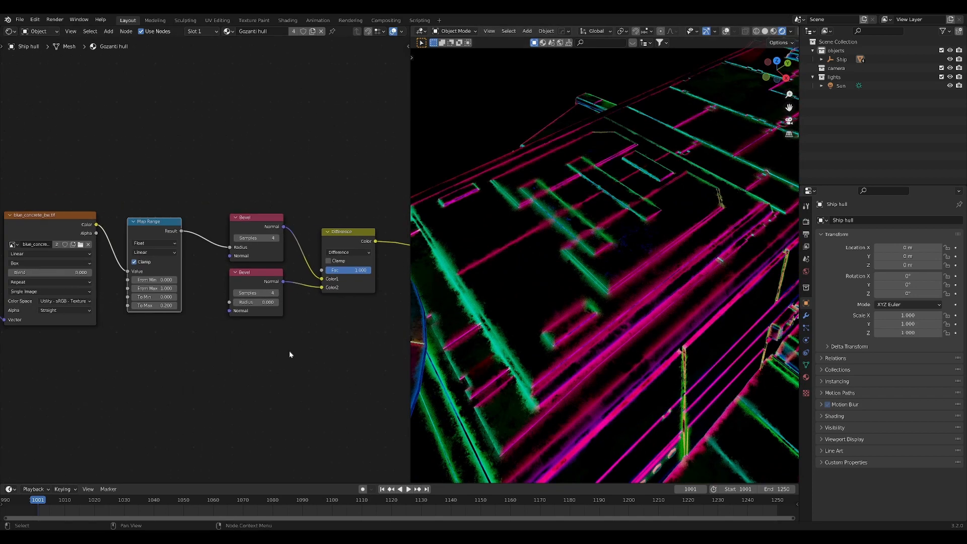
{"action": "scroll", "coordinate": [297, 370], "scroll_direction": "up", "scroll_amount": 2}
{"action": "scroll", "coordinate": [116, 282], "scroll_direction": "down", "scroll_amount": 5, "text": "ctrl"}
{"action": "left_click", "coordinate": [308, 266]}
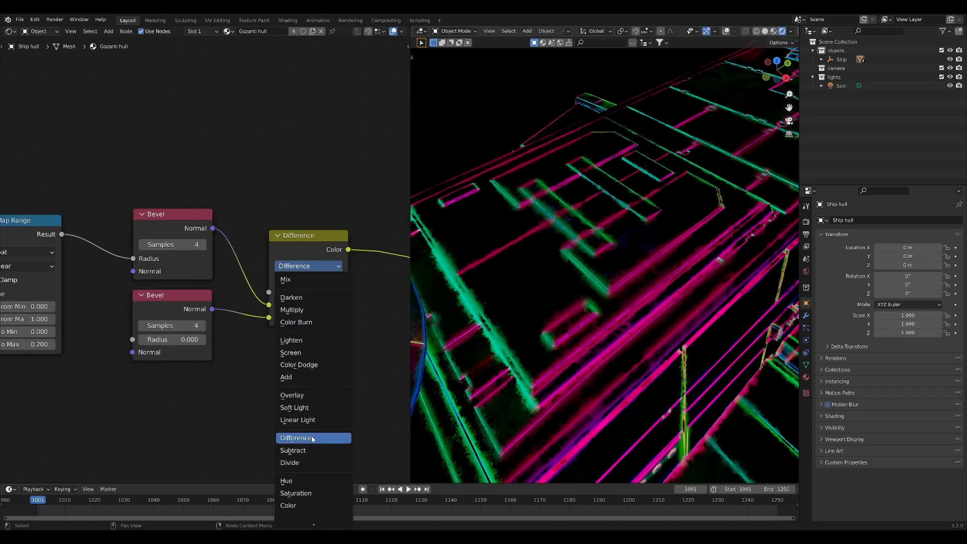
{"action": "left_click", "coordinate": [312, 451]}
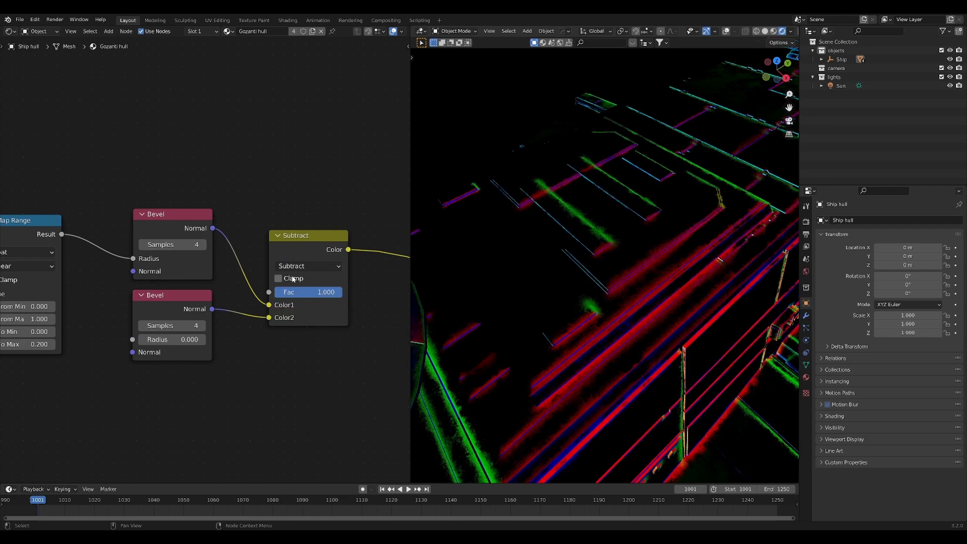
{"action": "left_click", "coordinate": [308, 266]}
{"action": "left_click", "coordinate": [297, 463]}
{"action": "left_click", "coordinate": [301, 265]}
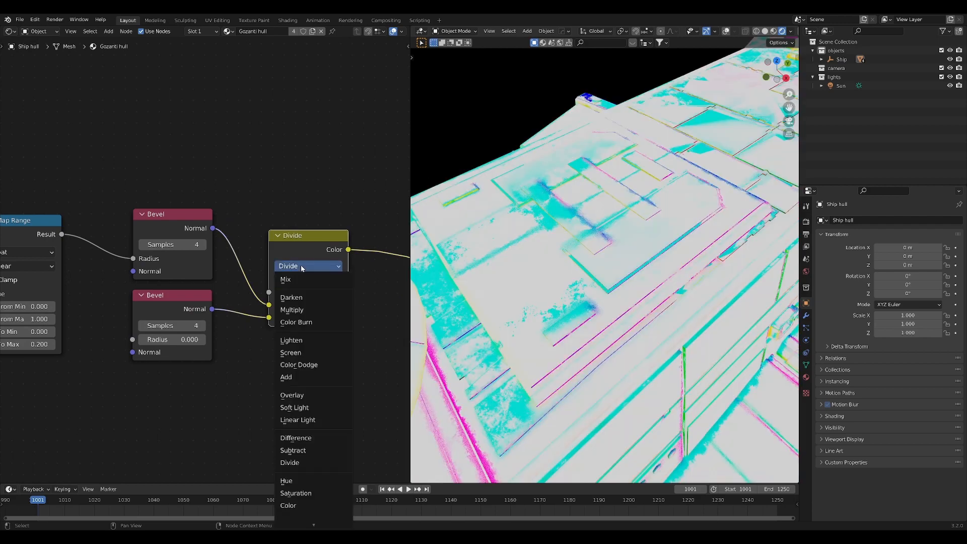
Enable Clamp on the bevel mix node, inspect the hull and return the blend mode to Difference
{"action": "middle_click_drag", "start_coordinate": [352, 207], "coordinate": [246, 208]}
{"action": "scroll", "coordinate": [456, 369], "scroll_direction": "down", "scroll_amount": 2}
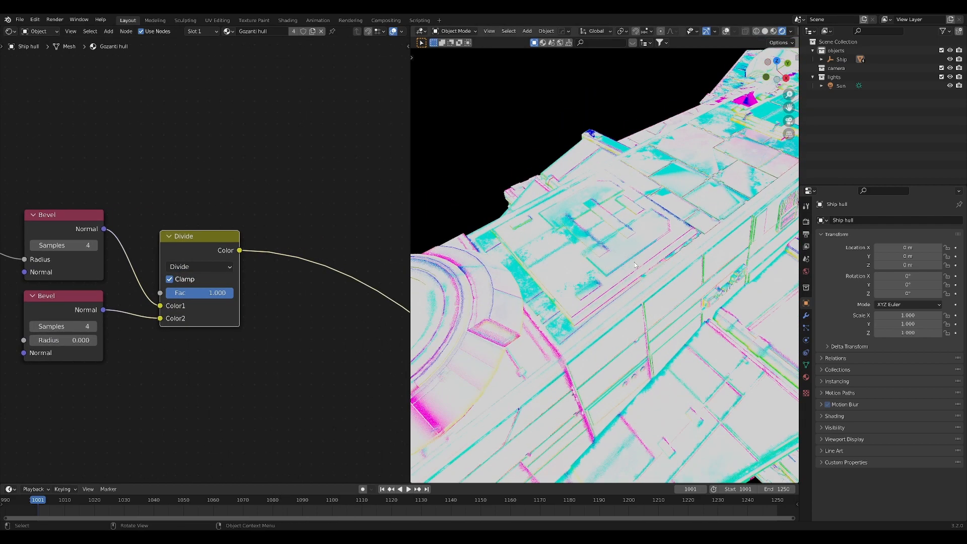
{"action": "middle_click_drag", "start_coordinate": [405, 325], "coordinate": [336, 295]}
{"action": "middle_click_drag", "start_coordinate": [554, 313], "coordinate": [463, 302]}
{"action": "key", "text": "ctrl+z"}
{"action": "key", "text": "ctrl+z"}
Insert a ColorRamp after the Difference node and move its white stop to position 0.465
{"action": "key", "text": "F3"}
{"action": "type", "text": "ramp"}
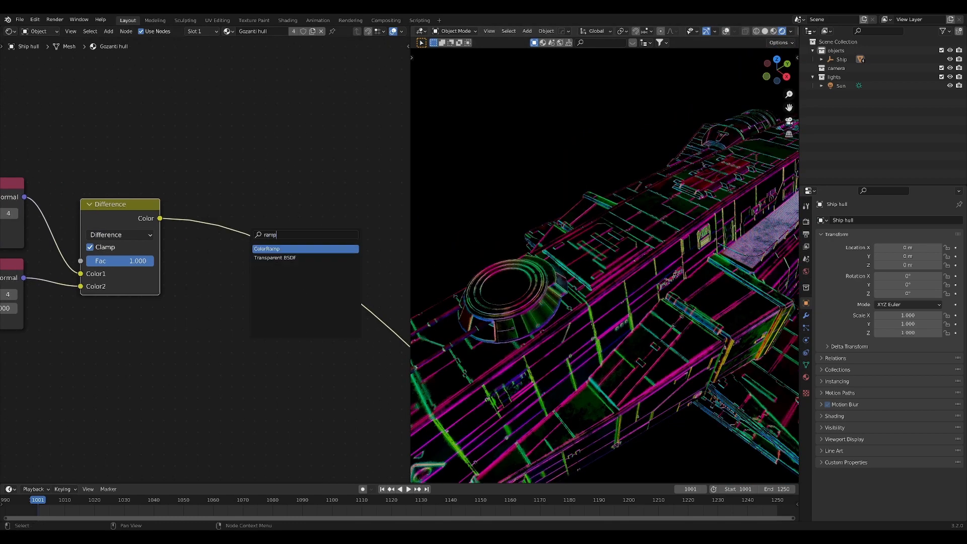
{"action": "key", "text": "Return"}
{"action": "left_click", "coordinate": [272, 212]}
{"action": "left_click_drag", "start_coordinate": [272, 212], "coordinate": [266, 200]}
{"action": "left_click_drag", "start_coordinate": [326, 245], "coordinate": [261, 244]}
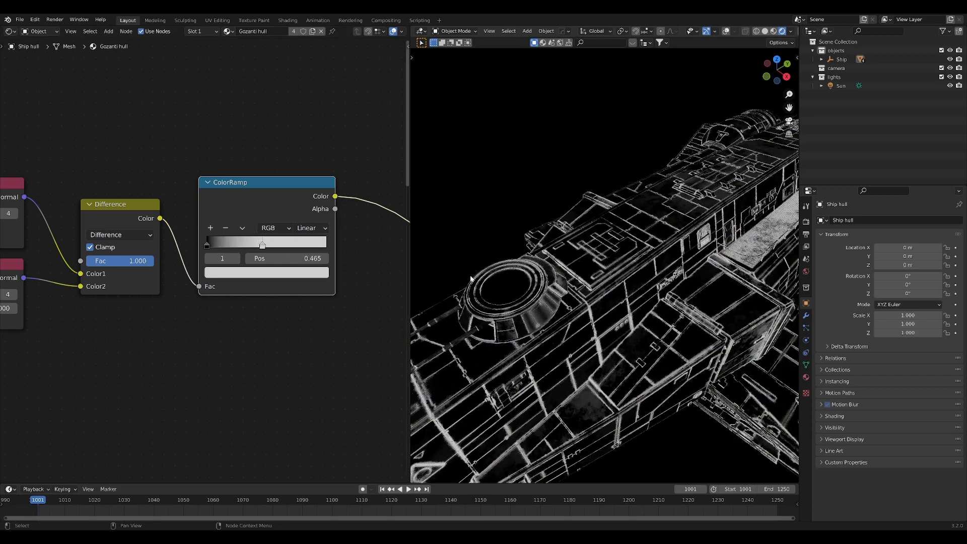
Duplicate the Overlay mix node into the Principled BSDF's Base Color link and connect the edge mask ColorRamp to its Color2
{"action": "mouse_move", "coordinate": [472, 279]}
{"action": "middle_mouse_down"}
{"action": "mouse_move", "coordinate": [595, 295]}
{"action": "mouse_move", "coordinate": [556, 310]}
{"action": "middle_mouse_up"}
{"action": "scroll", "coordinate": [555, 309], "scroll_direction": "down", "scroll_amount": 2}
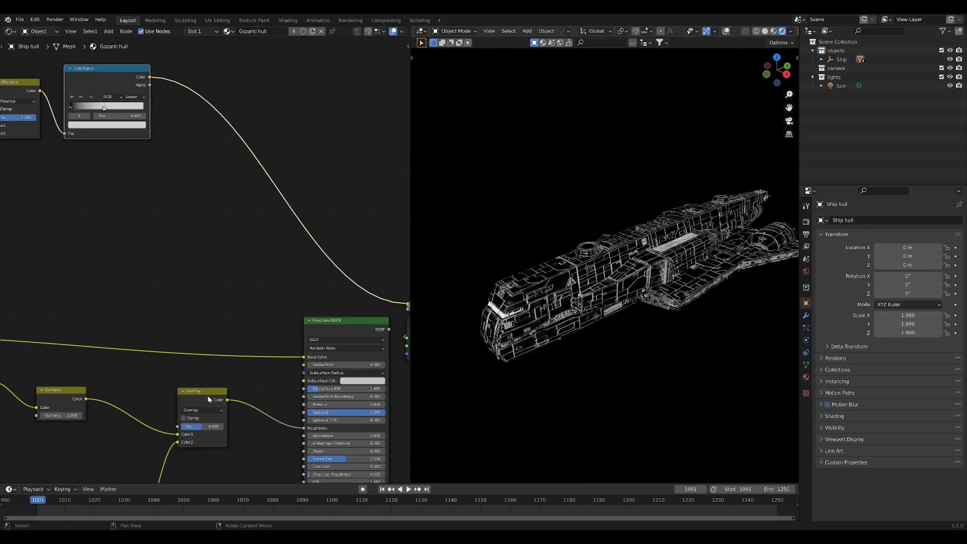
{"action": "left_click", "coordinate": [208, 398]}
{"action": "key", "text": "shift+d"}
{"action": "left_click", "coordinate": [206, 313]}
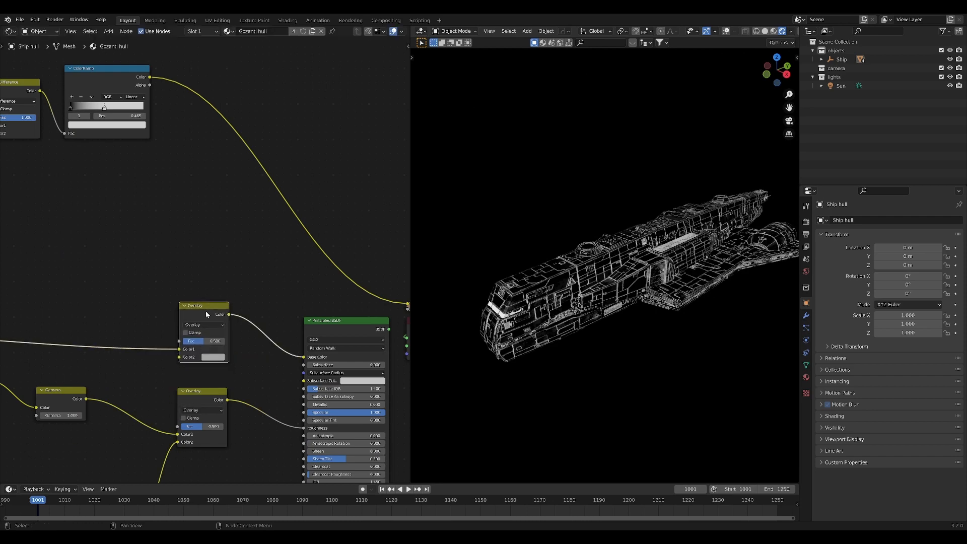
{"action": "middle_click_drag", "start_coordinate": [206, 313], "coordinate": [227, 324]}
{"action": "scroll", "coordinate": [189, 324], "scroll_direction": "down", "scroll_amount": 4}
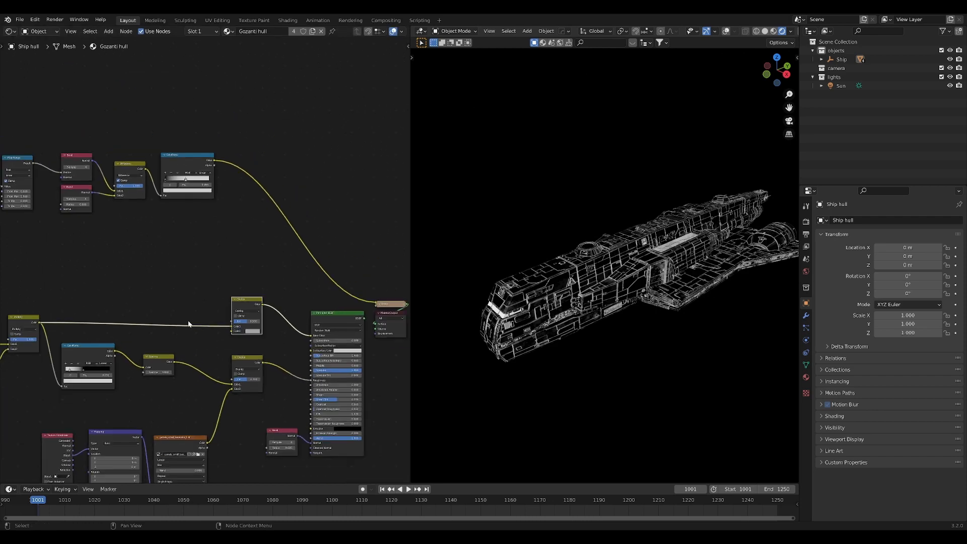
{"action": "left_click_drag", "start_coordinate": [213, 160], "coordinate": [233, 332]}
Set the new base color mix node to Screen and preview its output on the hull
{"action": "scroll", "coordinate": [242, 333], "scroll_direction": "up", "scroll_amount": 5}
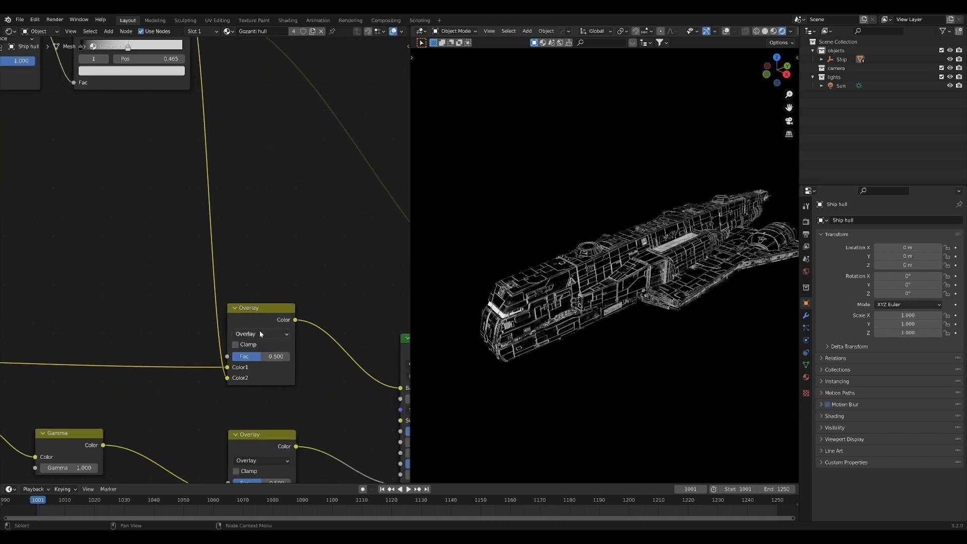
{"action": "left_click", "coordinate": [259, 334]}
{"action": "left_click", "coordinate": [255, 259]}
{"action": "middle_click_drag", "start_coordinate": [286, 306], "coordinate": [236, 304]}
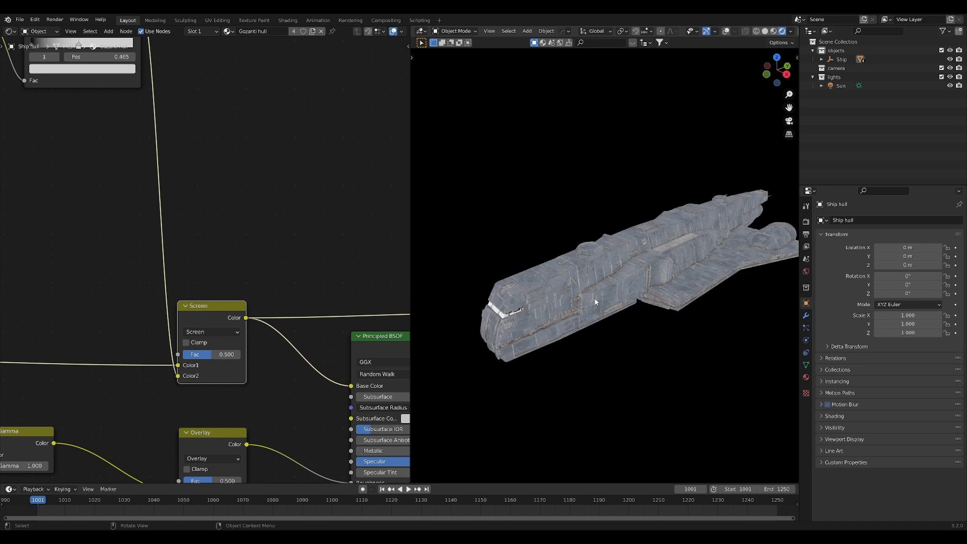
Try a factor of 0.2 on the Screen node, set it to 0.3 and inspect the edge wear around the hull
{"action": "scroll", "coordinate": [593, 305], "scroll_direction": "up", "scroll_amount": 8}
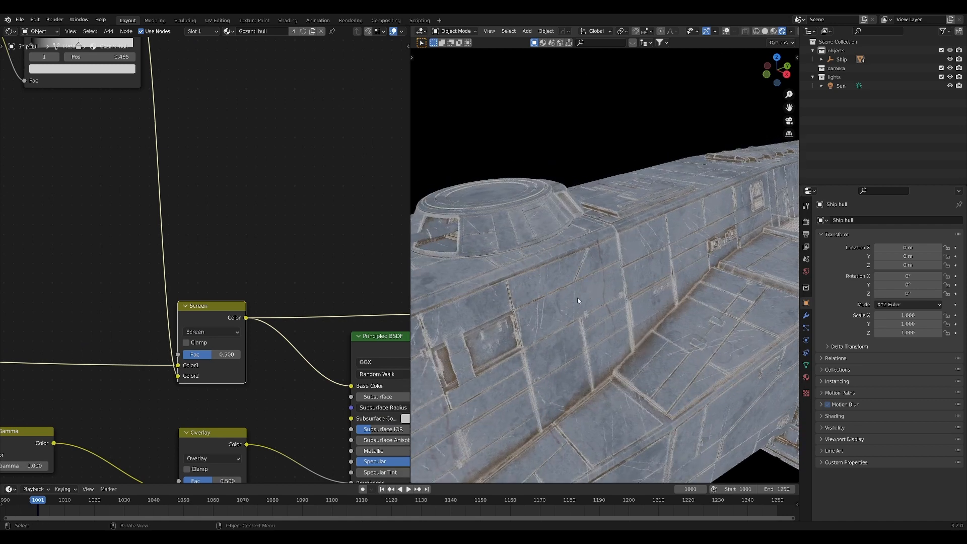
{"action": "type", "text": ".2"}
{"action": "key", "text": "Return"}
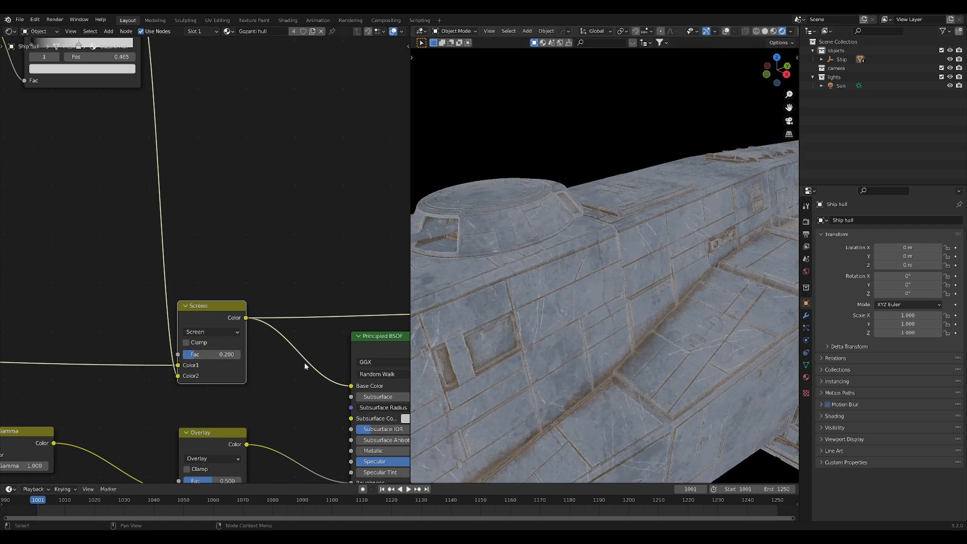
{"action": "mouse_move", "coordinate": [186, 356]}
{"action": "left_mouse_down"}
{"action": "mouse_move", "coordinate": [171, 356]}
{"action": "mouse_move", "coordinate": [194, 355]}
{"action": "left_mouse_up"}
{"action": "middle_click_drag", "start_coordinate": [554, 282], "coordinate": [602, 309]}
{"action": "middle_click_drag", "start_coordinate": [701, 314], "coordinate": [539, 299]}
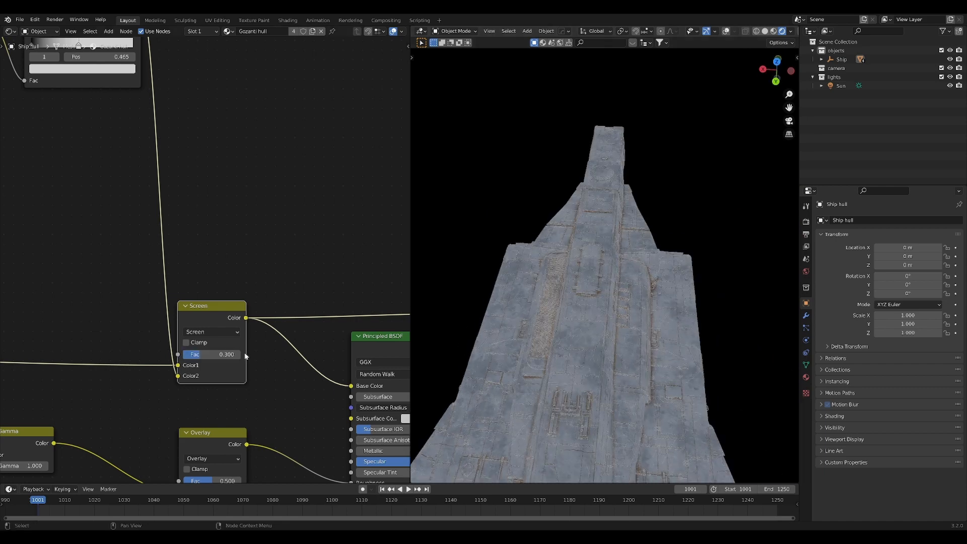
Orbit around the hull's front and compare the edge wear with the Screen mix node muted and unmuted
{"action": "middle_click_drag", "start_coordinate": [582, 338], "coordinate": [566, 247]}
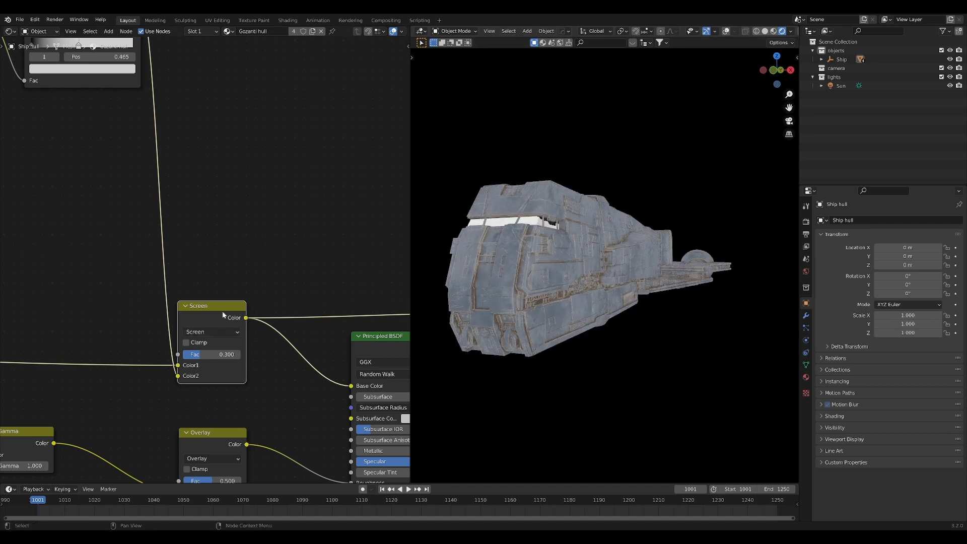
{"action": "key", "text": "m"}
{"action": "key", "text": "m"}
Reconnect the Principled BSDF to the Material Output and view the fully shaded hull from its front side
{"action": "middle_click_drag", "start_coordinate": [312, 340], "coordinate": [235, 295]}
{"action": "middle_click_drag", "start_coordinate": [325, 293], "coordinate": [276, 287]}
{"action": "left_click", "coordinate": [278, 286], "text": "ctrl+shift"}
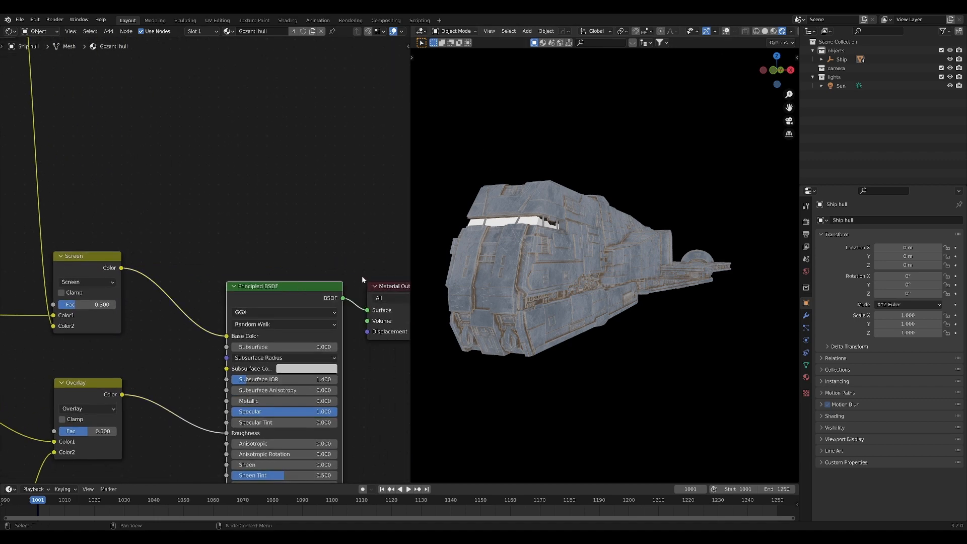
{"action": "middle_click_drag", "start_coordinate": [630, 283], "coordinate": [621, 303]}
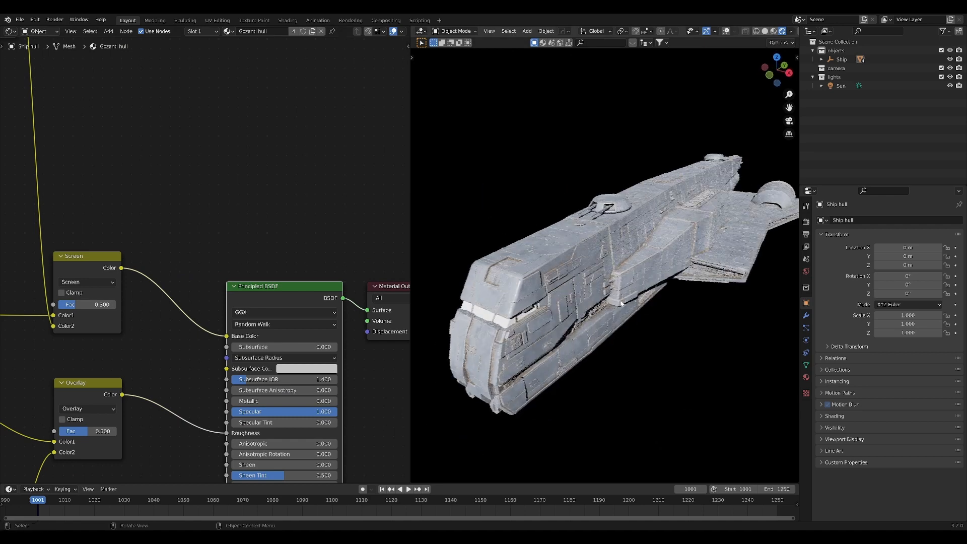
Select the Sun light and rotate it freely and around the global Z axis to change the hull's lighting
{"action": "left_click", "coordinate": [840, 86]}
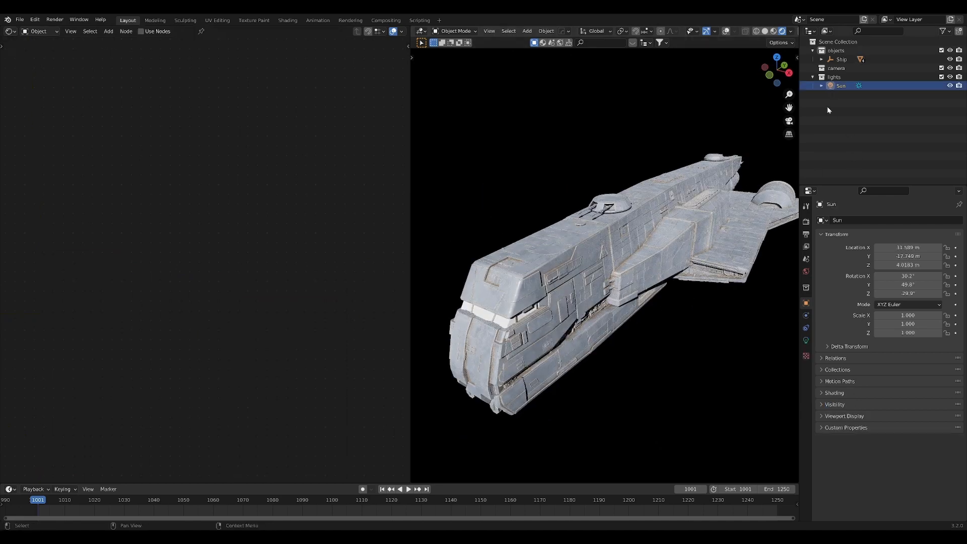
{"action": "key", "text": "r"}
{"action": "key", "text": "r"}
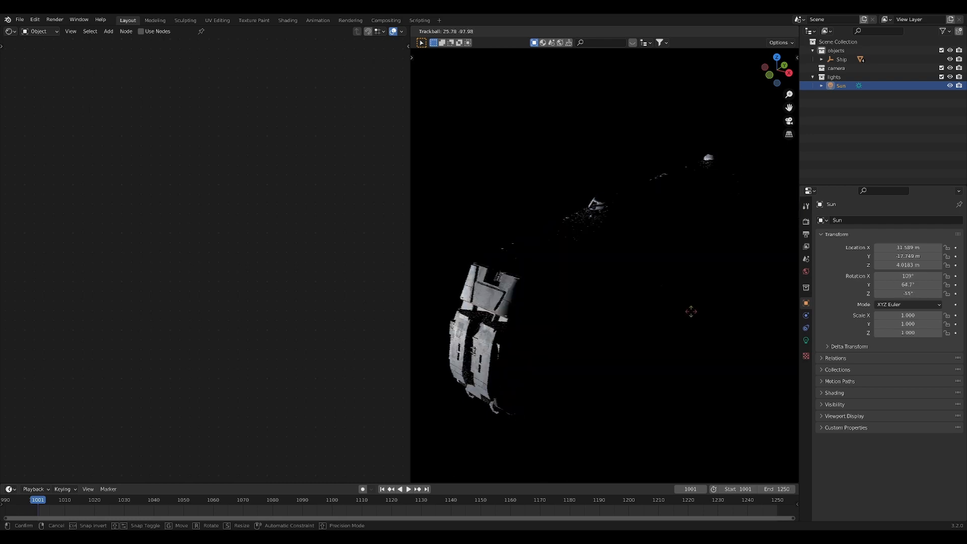
{"action": "left_click", "coordinate": [717, 302]}
{"action": "key", "text": "r"}
{"action": "key", "text": "z"}
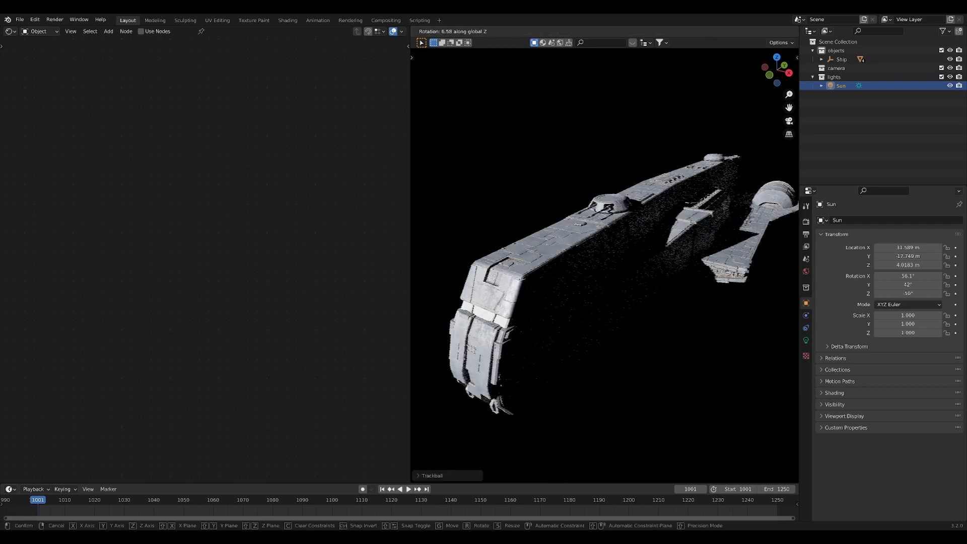
Split the 3D viewport into solid and rendered views and rotate the Sun to about X 54.8°, Y 4.76°, Z -357°
{"action": "right_click", "coordinate": [392, 126]}
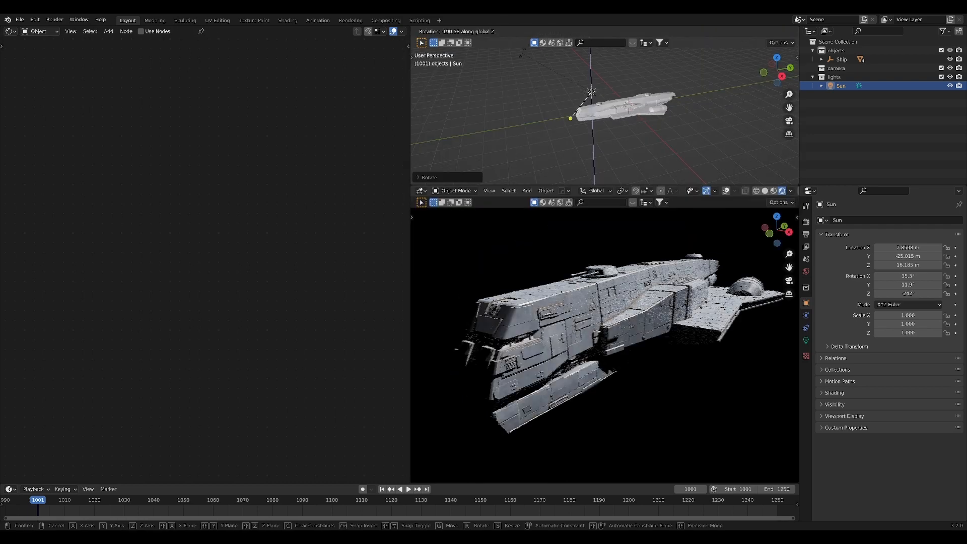
{"action": "left_click", "coordinate": [636, 185]}
{"action": "key", "text": "r"}
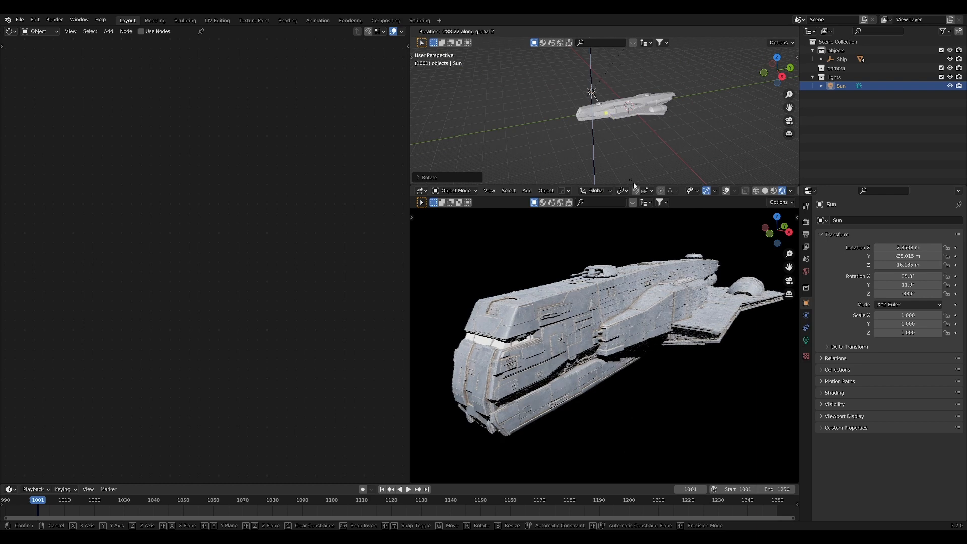
{"action": "left_click", "coordinate": [702, 119]}
{"action": "middle_click_drag", "start_coordinate": [705, 117], "coordinate": [675, 126]}
{"action": "key", "text": "r"}
{"action": "key", "text": "z"}
{"action": "left_click", "coordinate": [695, 154]}
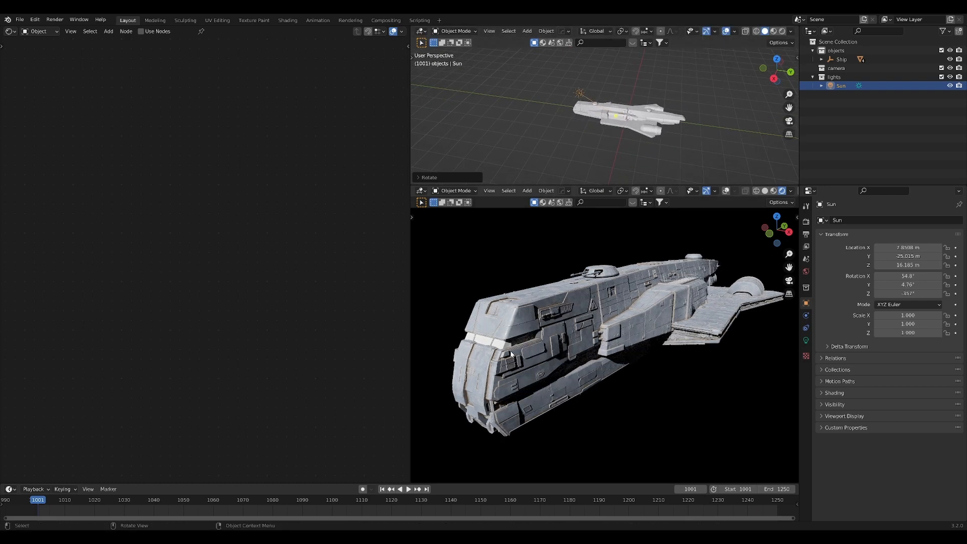
Select the ship hull and examine its material from the front and above under the new sunlight, in a maximized viewport
{"action": "middle_click_drag", "start_coordinate": [507, 335], "coordinate": [595, 357]}
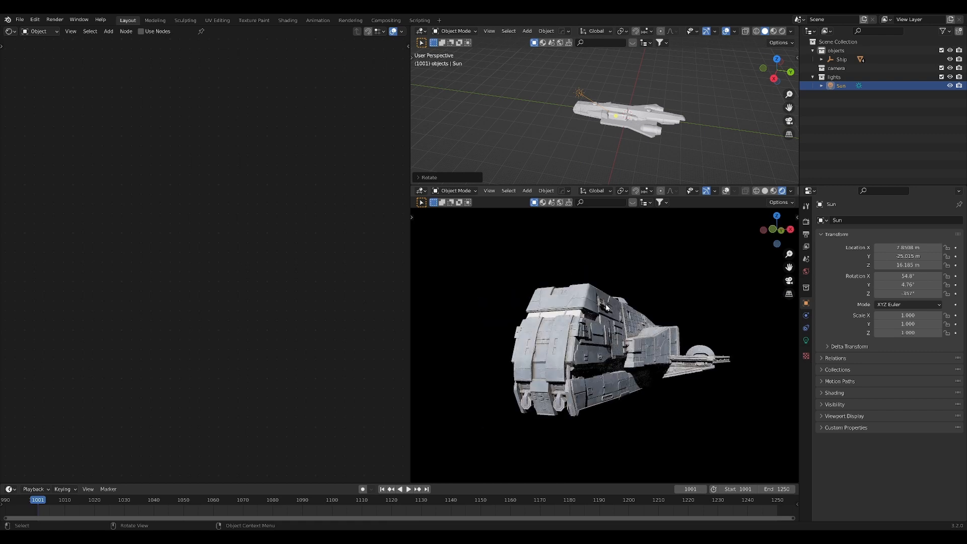
{"action": "left_click", "coordinate": [542, 354]}
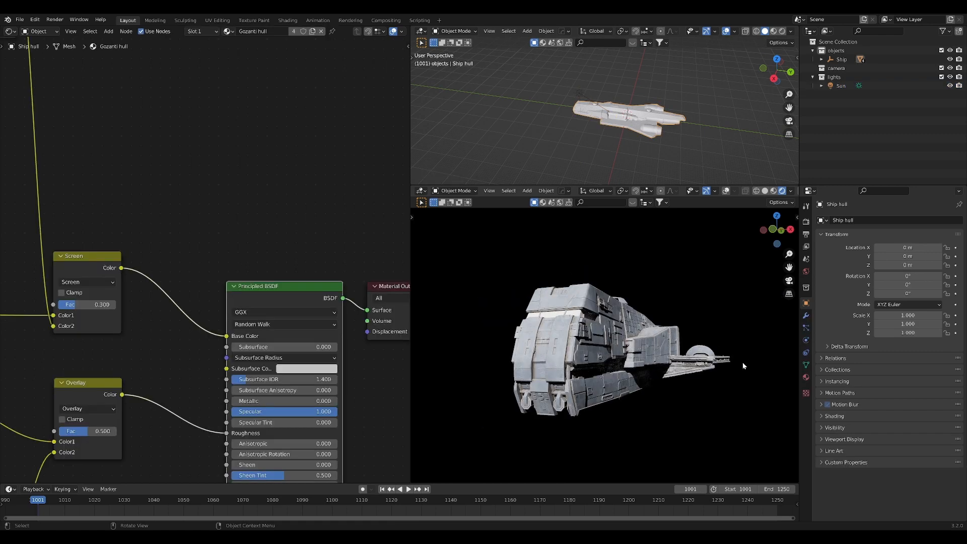
{"action": "middle_click_drag", "start_coordinate": [703, 350], "coordinate": [579, 354]}
{"action": "middle_click_drag", "start_coordinate": [642, 364], "coordinate": [575, 365]}
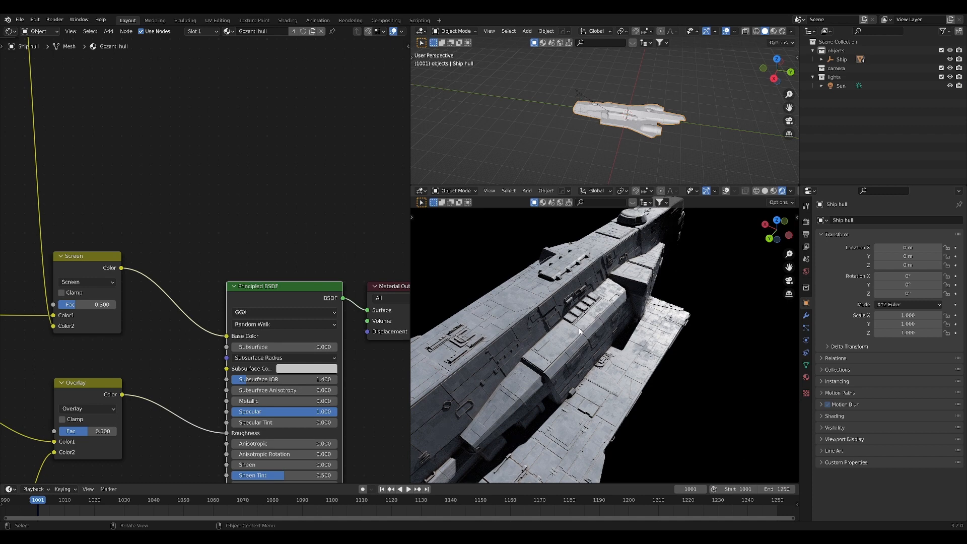
{"action": "key", "text": "ctrl+space"}
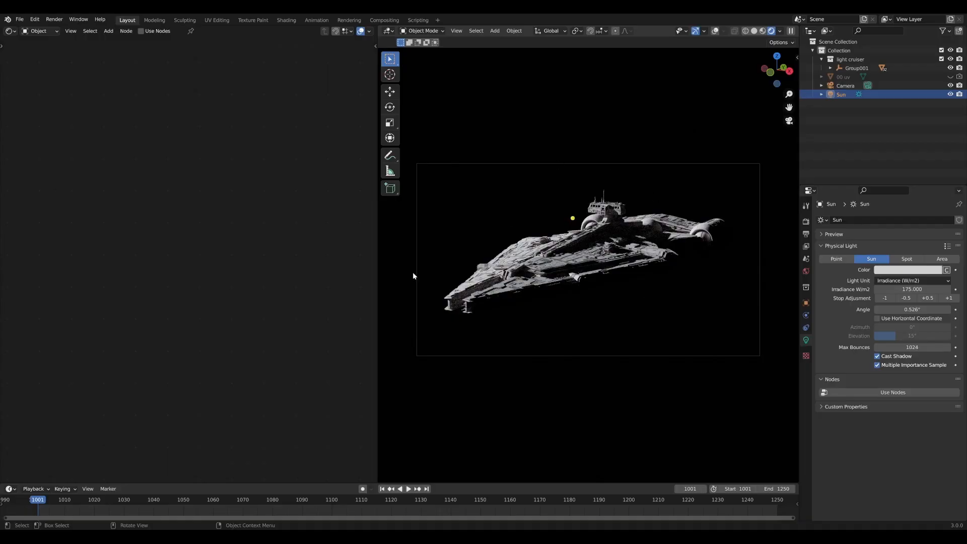
Set the light cruiser's engines material to emission strength 1500 and enlarge the 3D viewport around the camera view
{"action": "left_click_drag", "start_coordinate": [378, 264], "coordinate": [149, 270]}
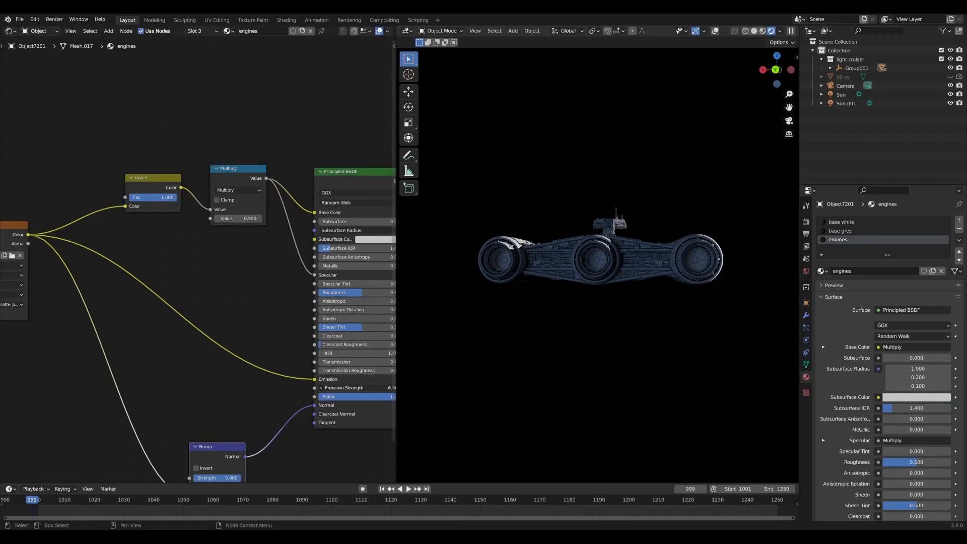
{"action": "scroll", "coordinate": [197, 262], "scroll_direction": "up", "scroll_amount": 3}
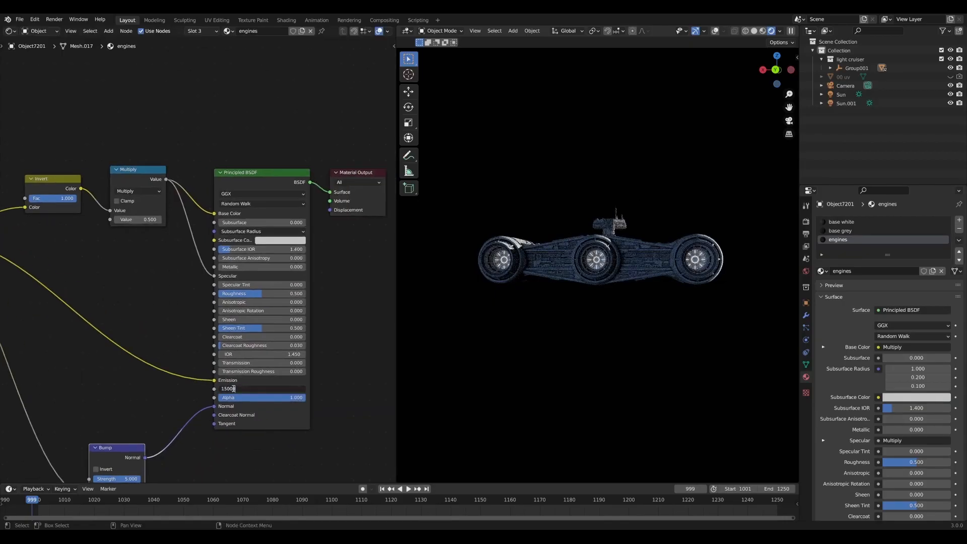
{"action": "key", "text": "Return"}
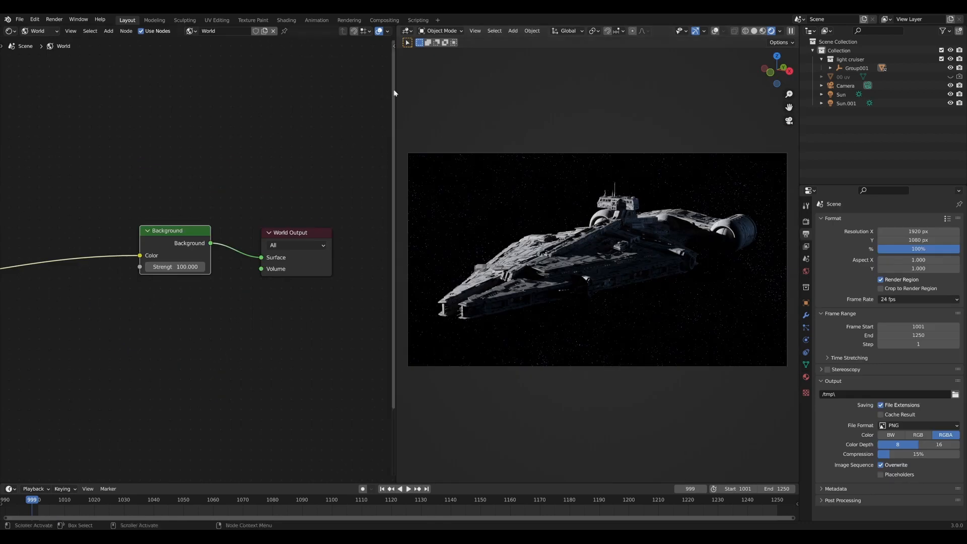
{"action": "left_click_drag", "start_coordinate": [394, 89], "coordinate": [54, 89]}
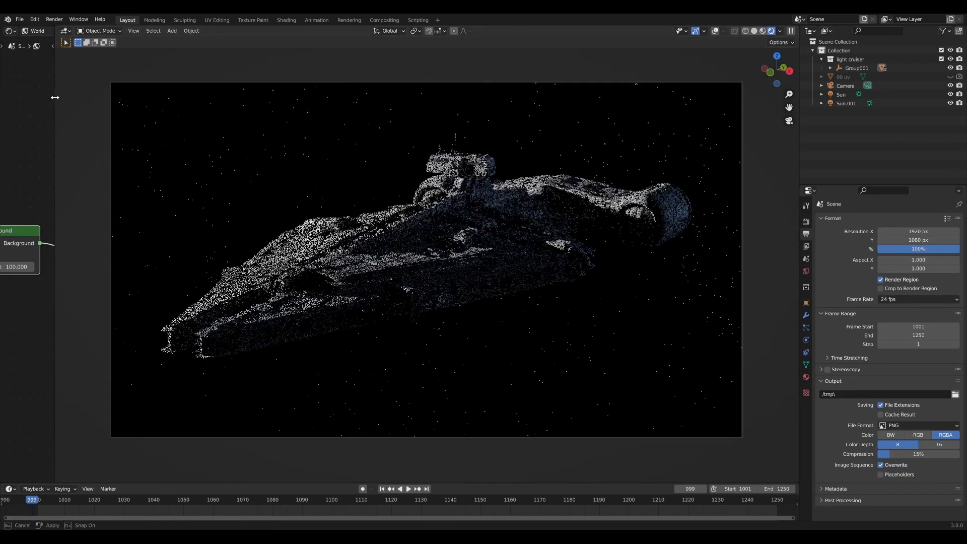